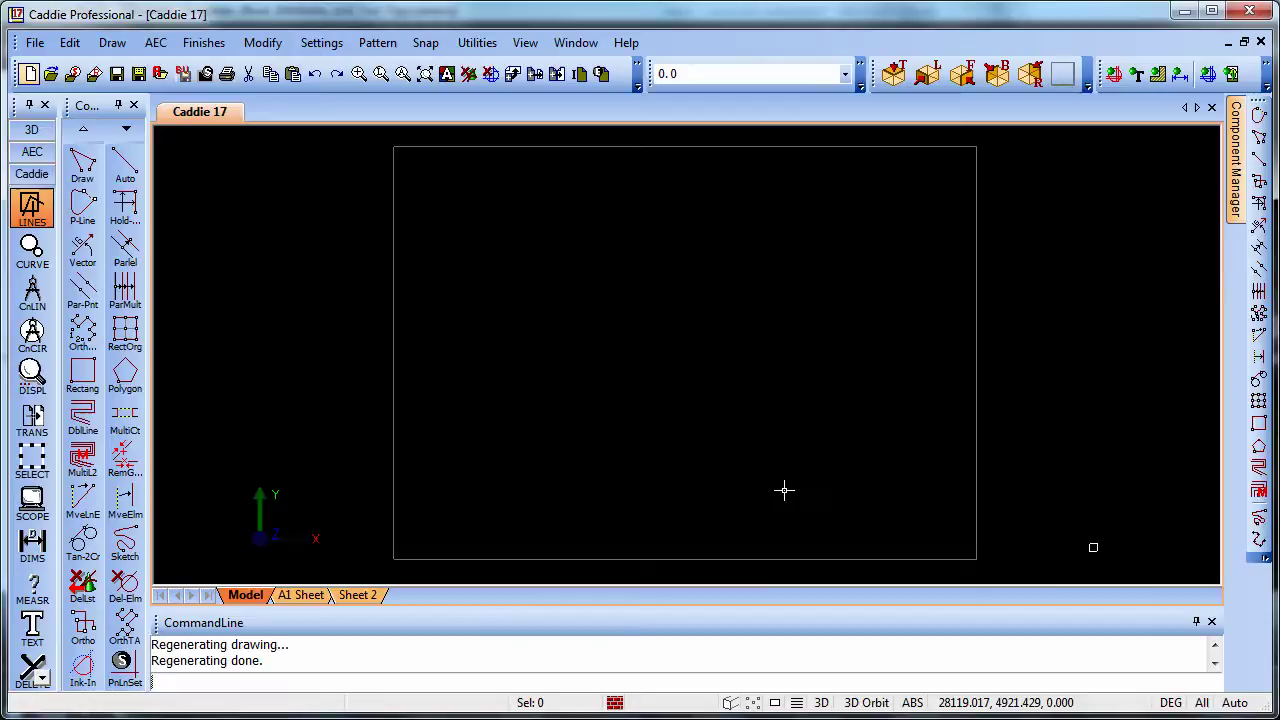
Step: In Templates & Titlesheets settings, choose Use default template and select caddie.ctp
click(323, 43)
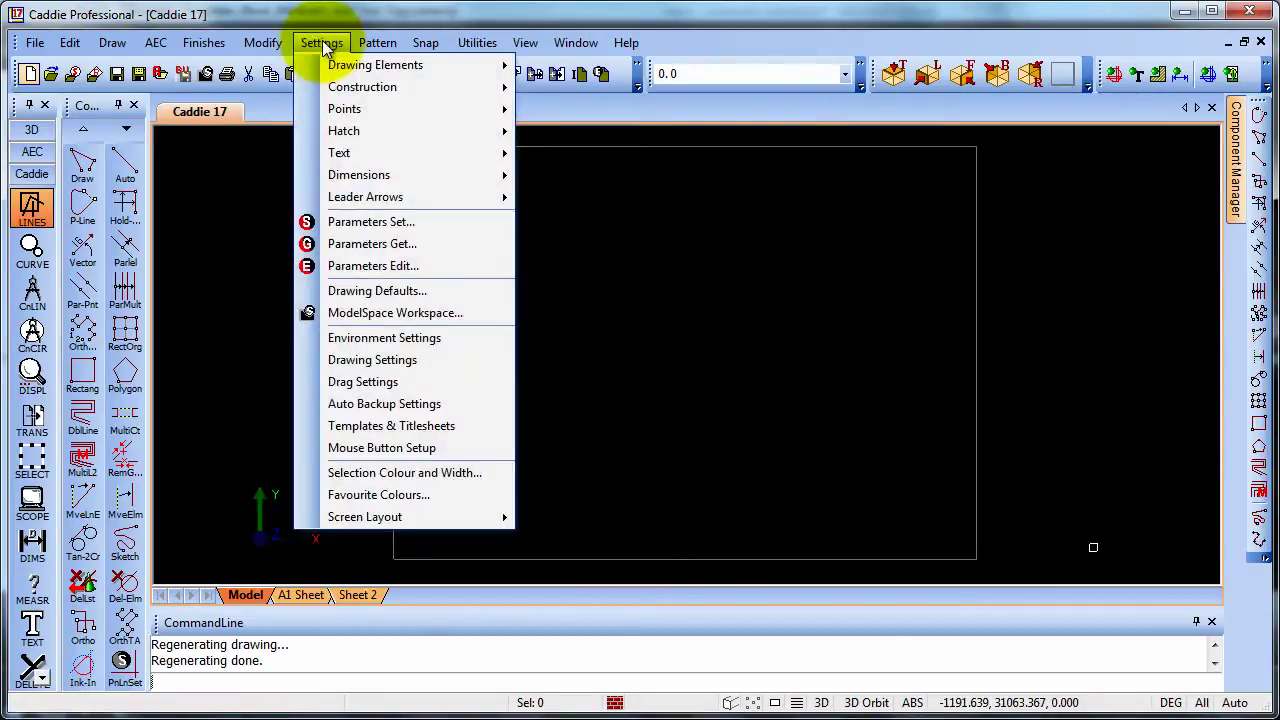
click(422, 426)
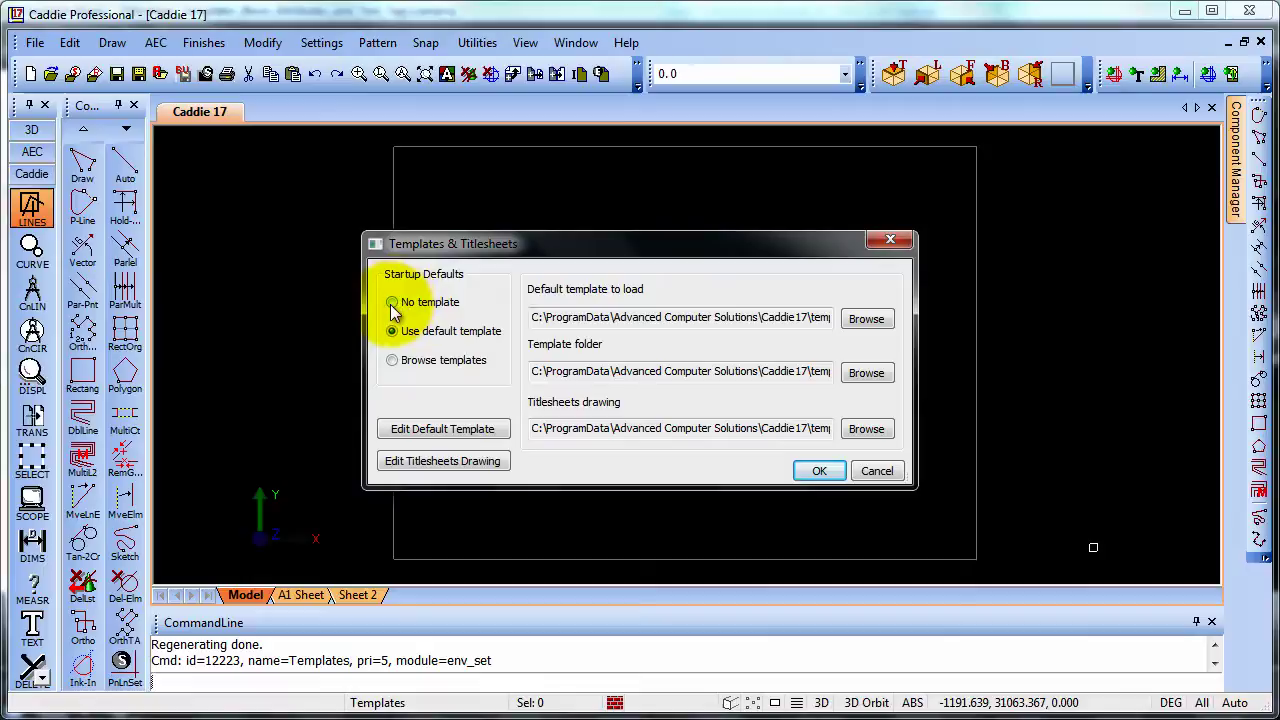
click(392, 307)
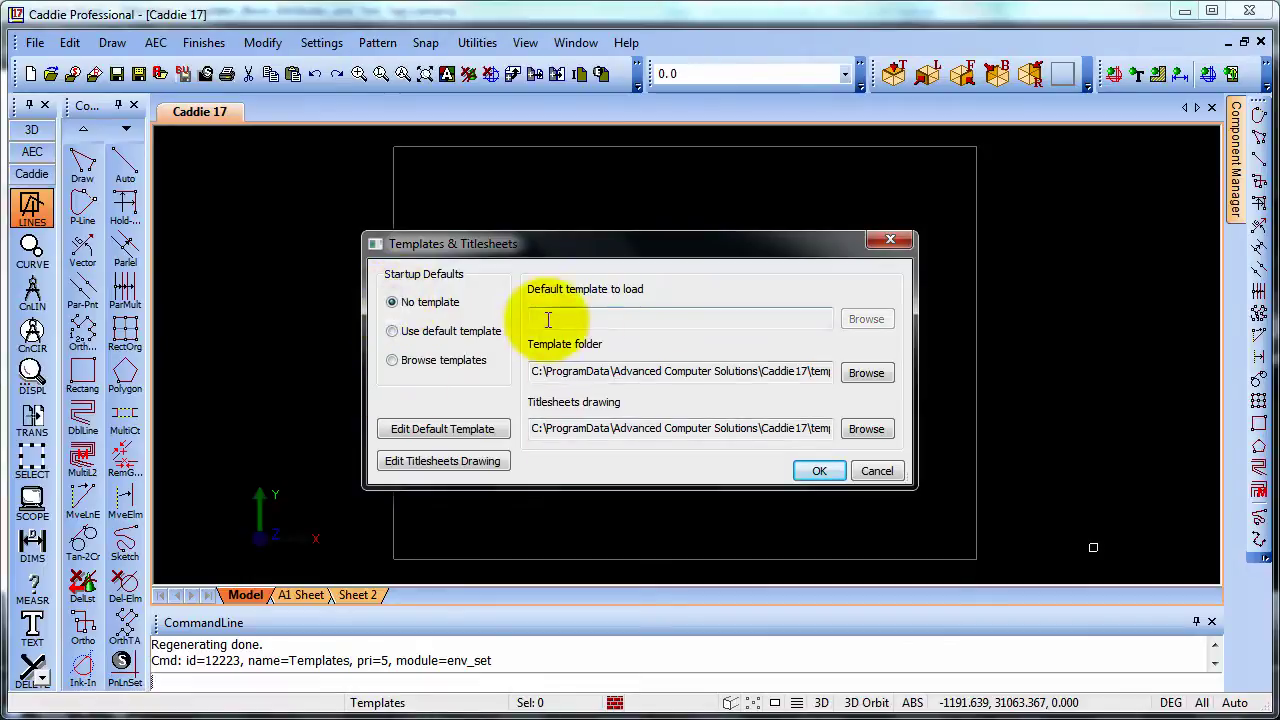
click(392, 332)
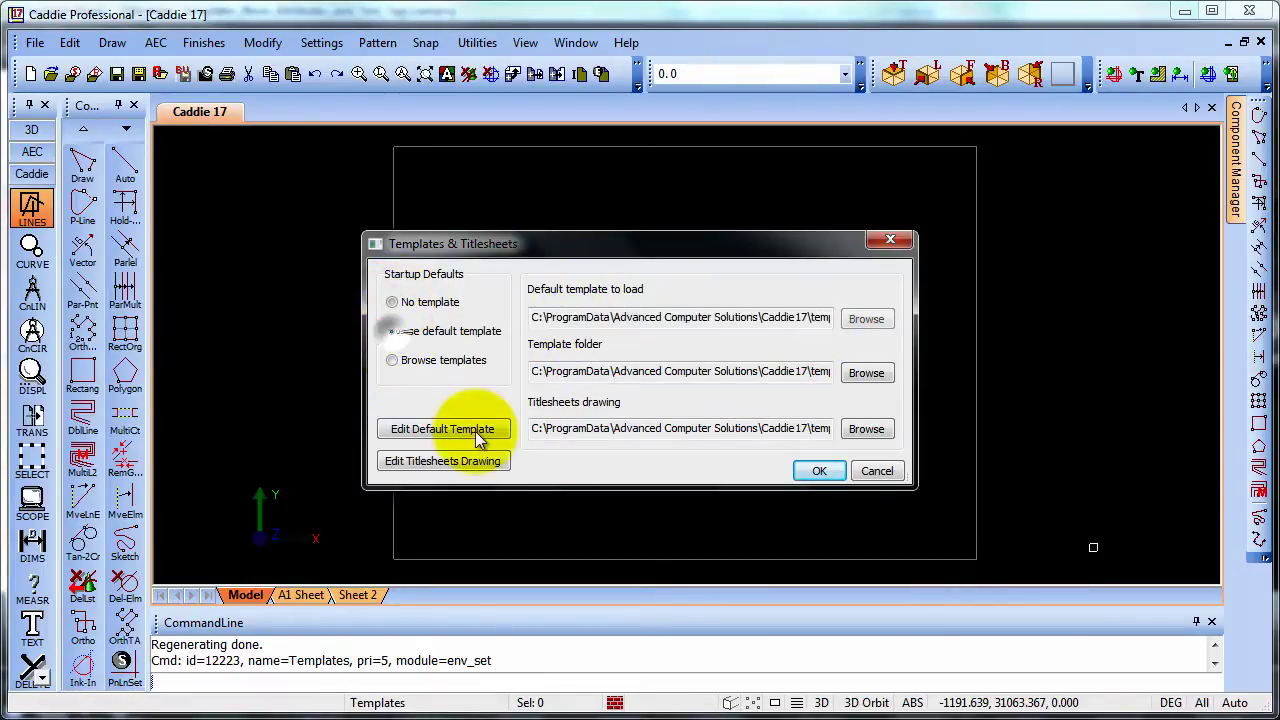
click(876, 320)
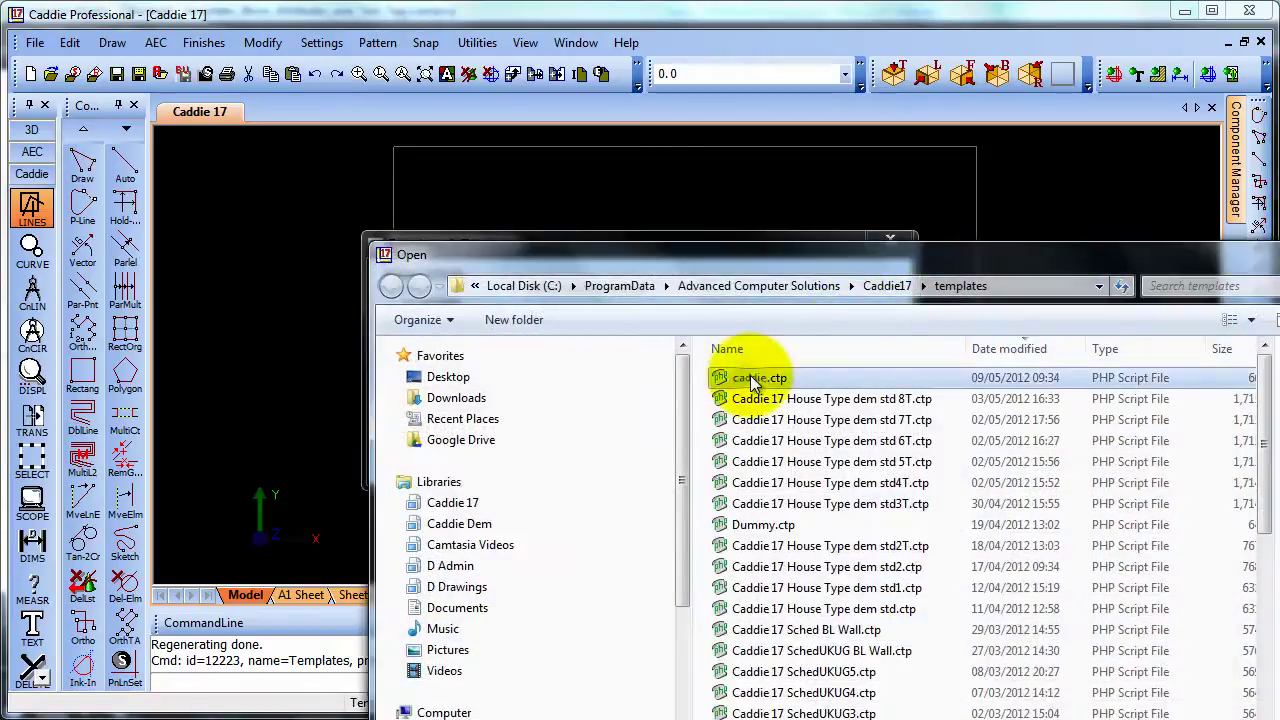
drag(1048, 258, 946, 113)
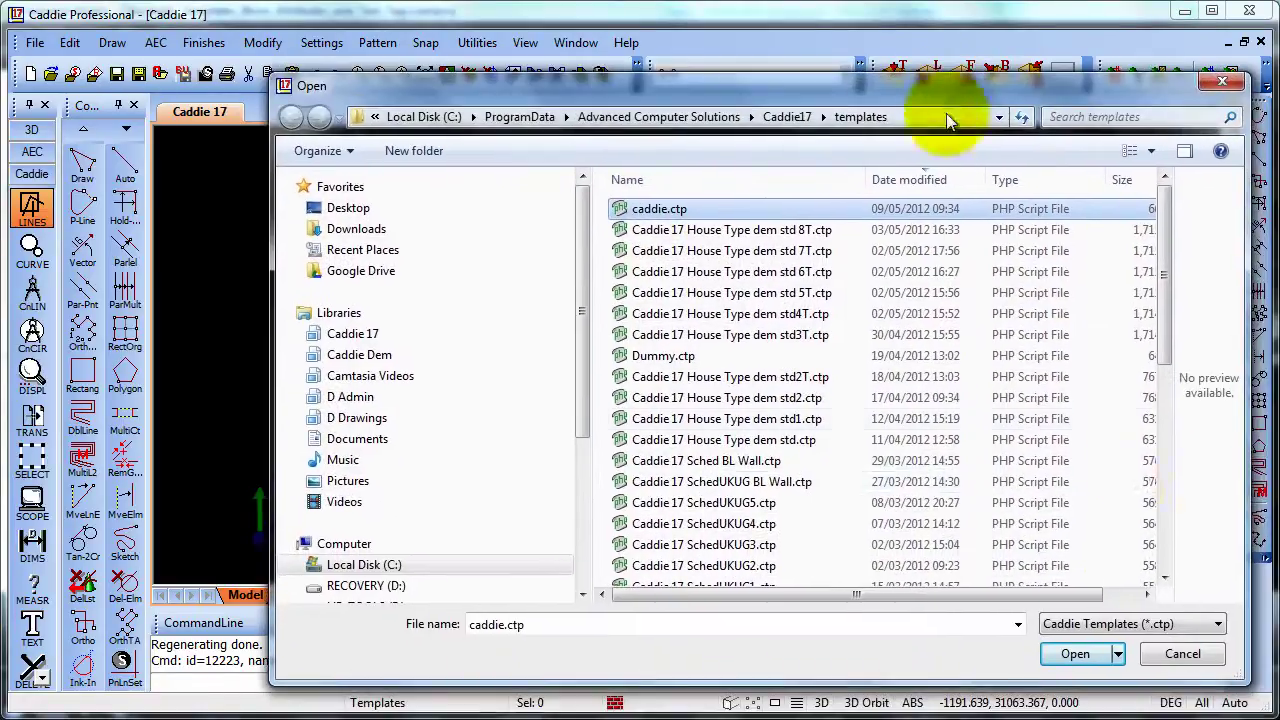
click(1075, 653)
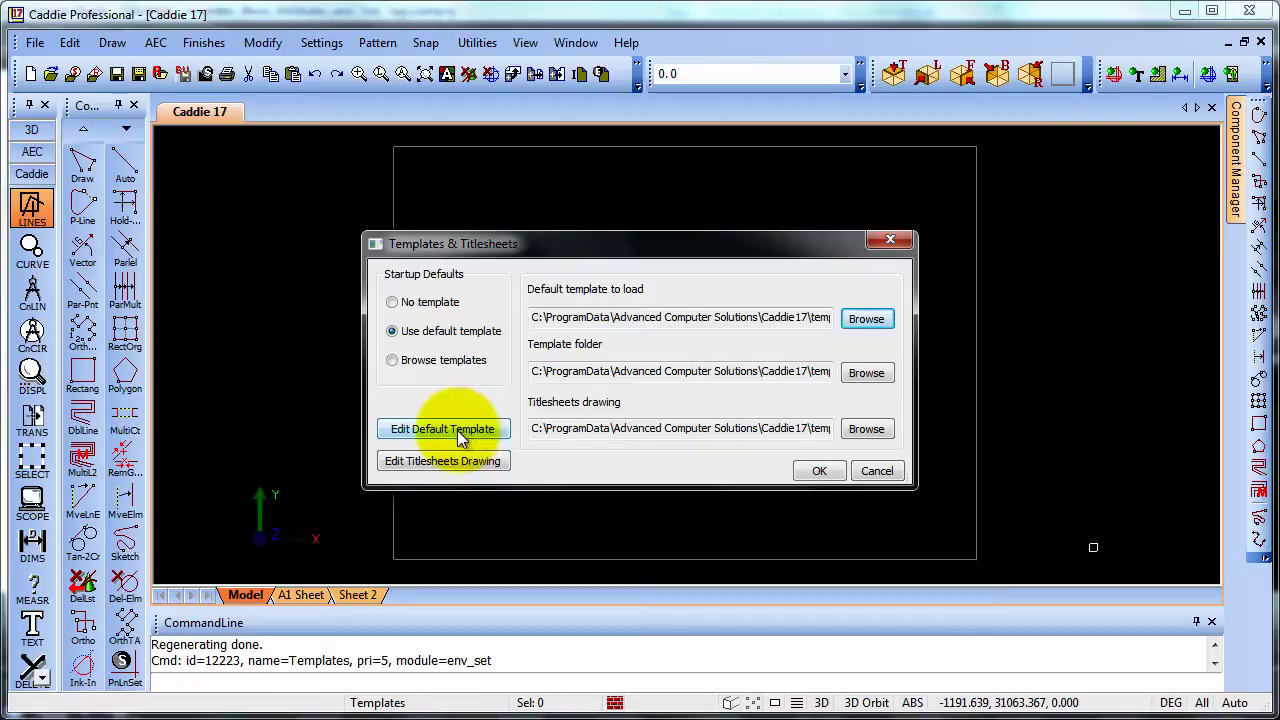
Step: Edit caddie.ctp, draw a tall narrow rectangle right of the sheet outline, and save
click(460, 433)
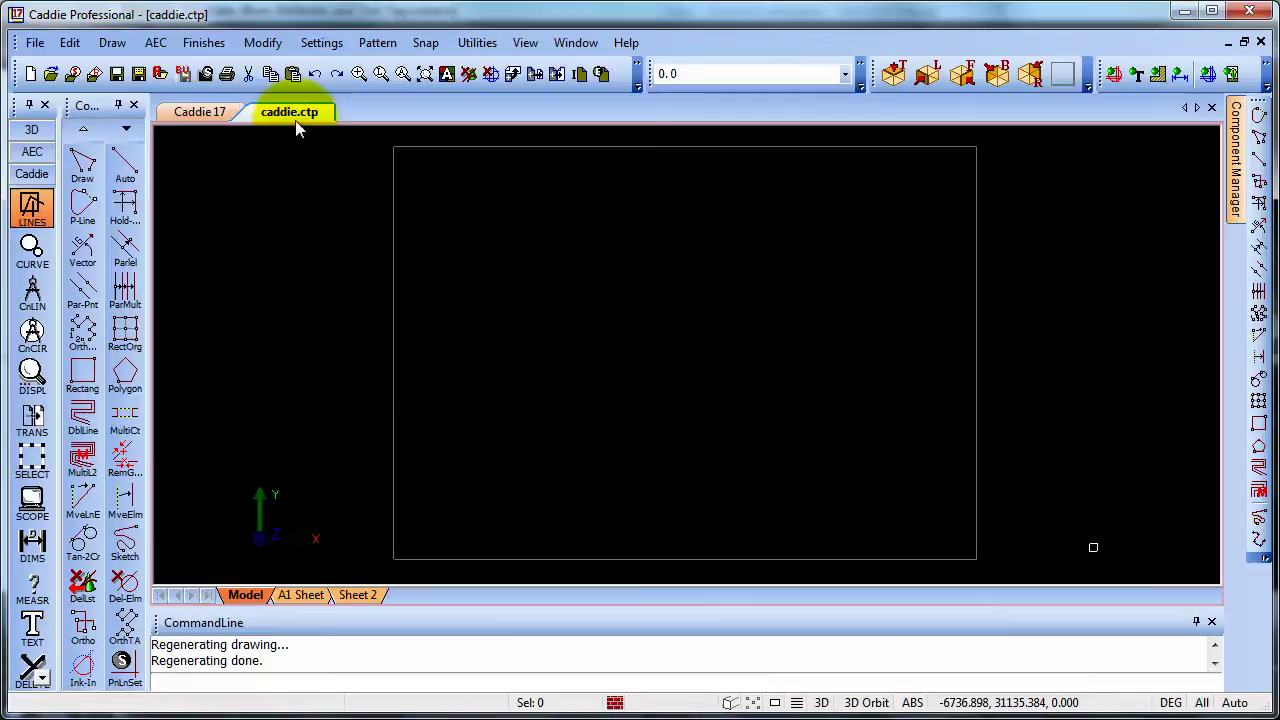
click(287, 119)
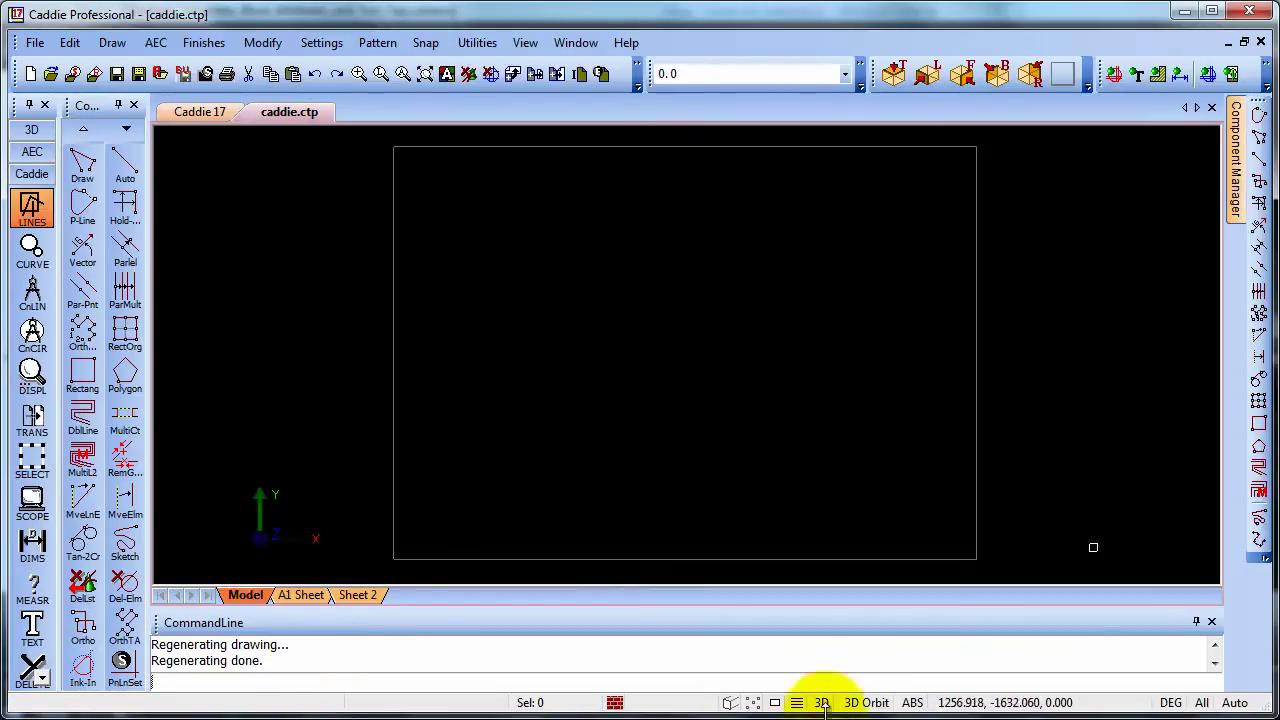
click(912, 702)
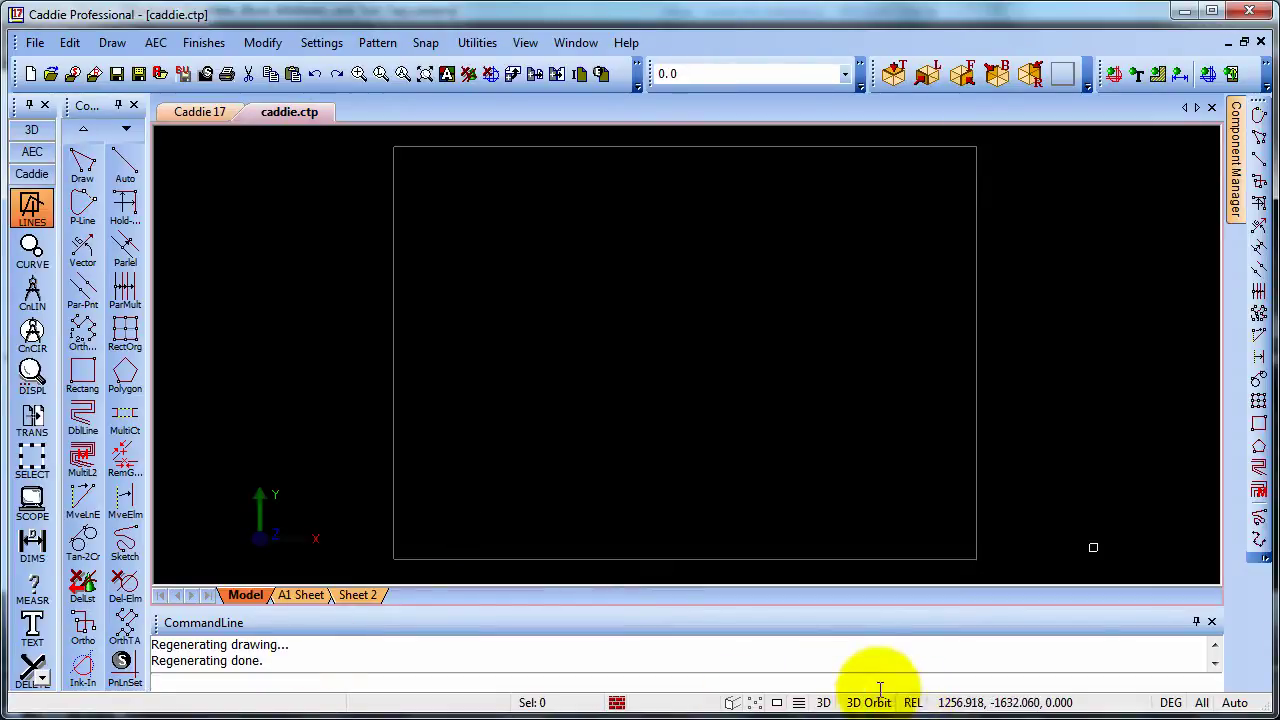
click(84, 374)
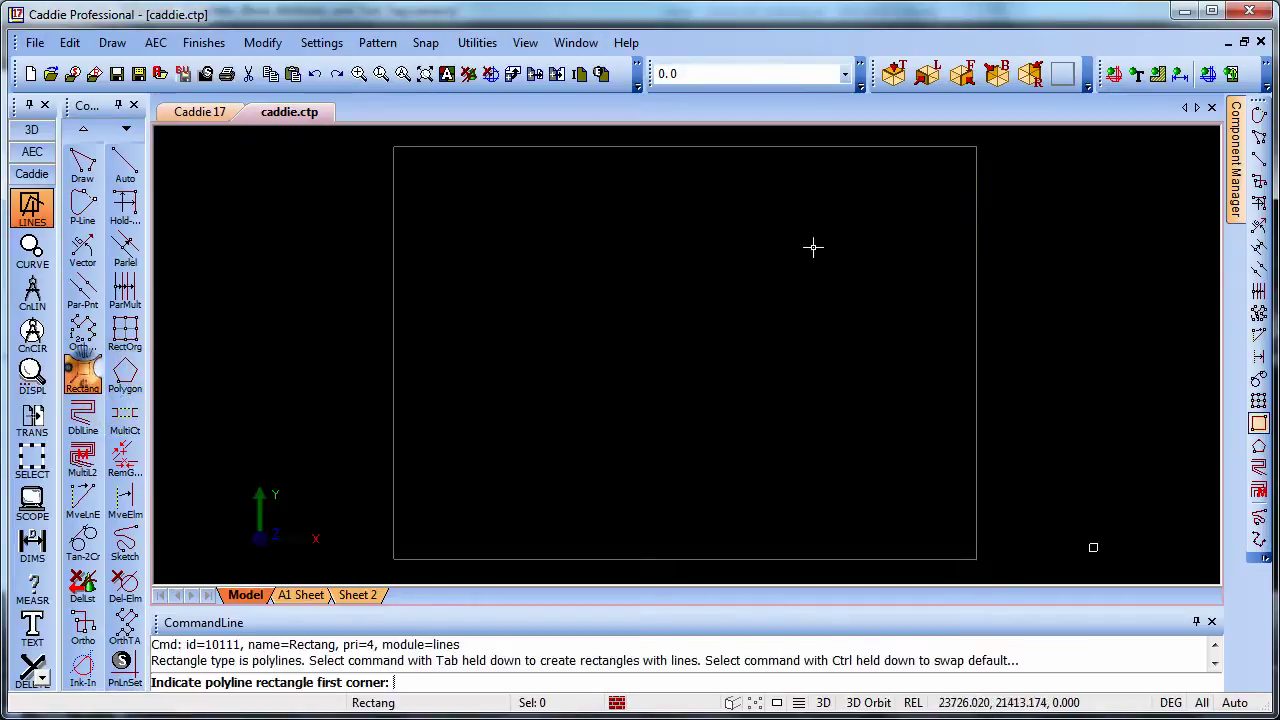
click(989, 148)
click(1088, 561)
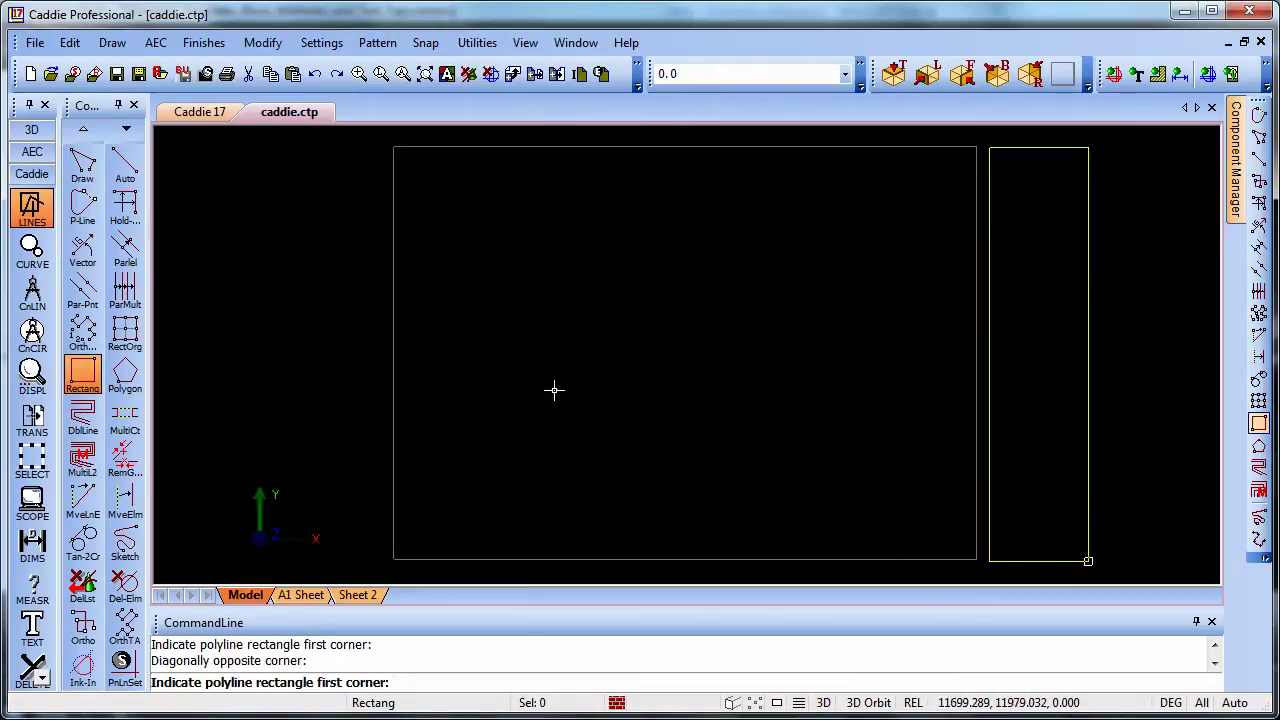
click(116, 74)
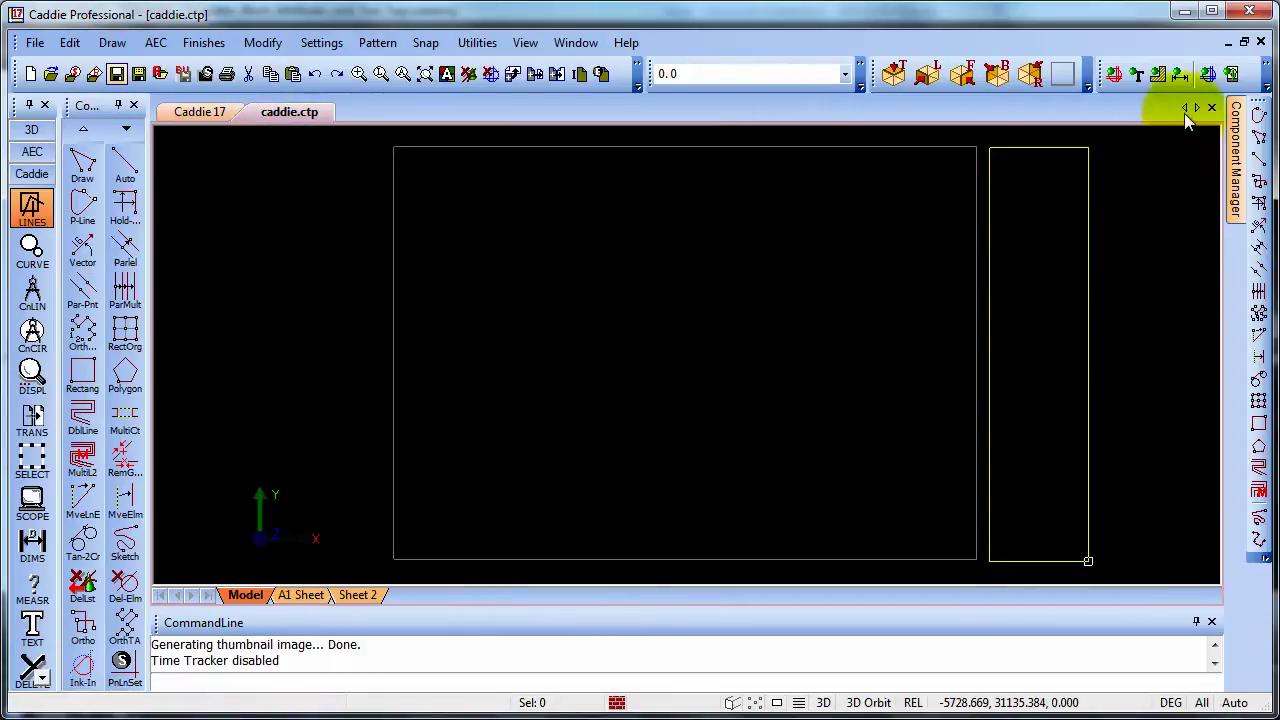
Step: Close caddie.ctp, create a new drawing, and show its A1 Sheet layout
click(1211, 108)
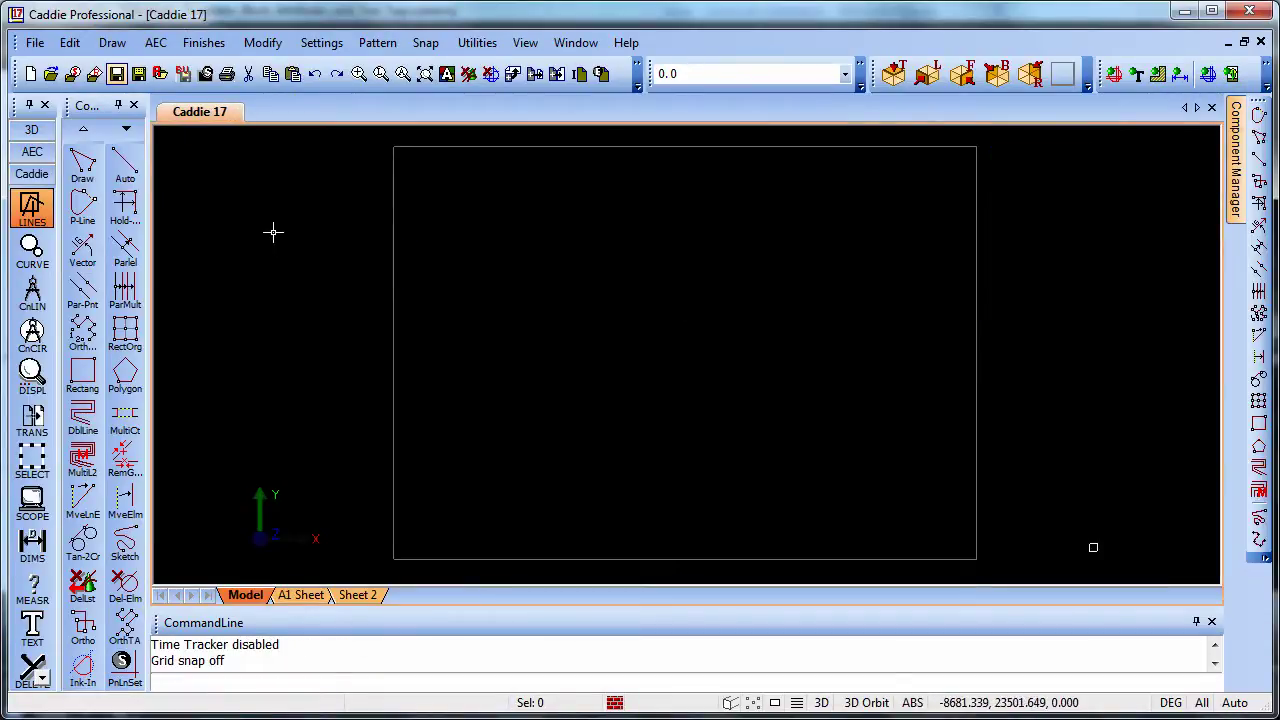
click(29, 76)
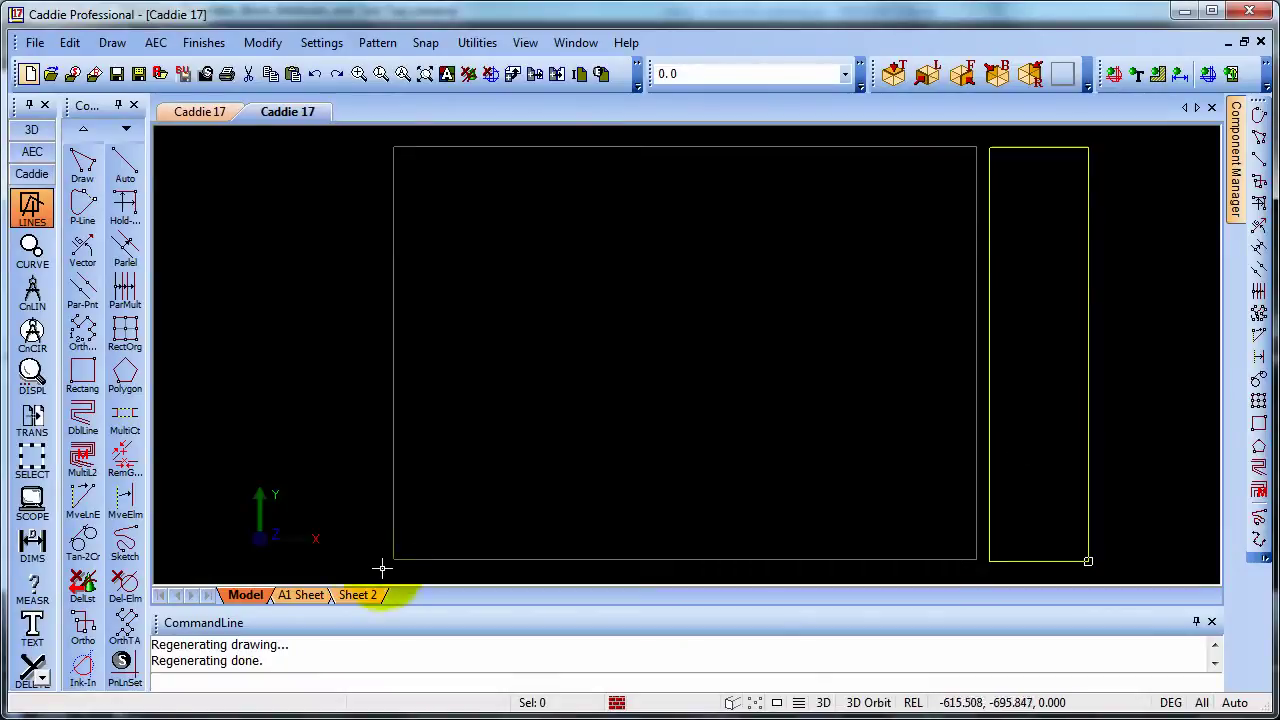
click(303, 594)
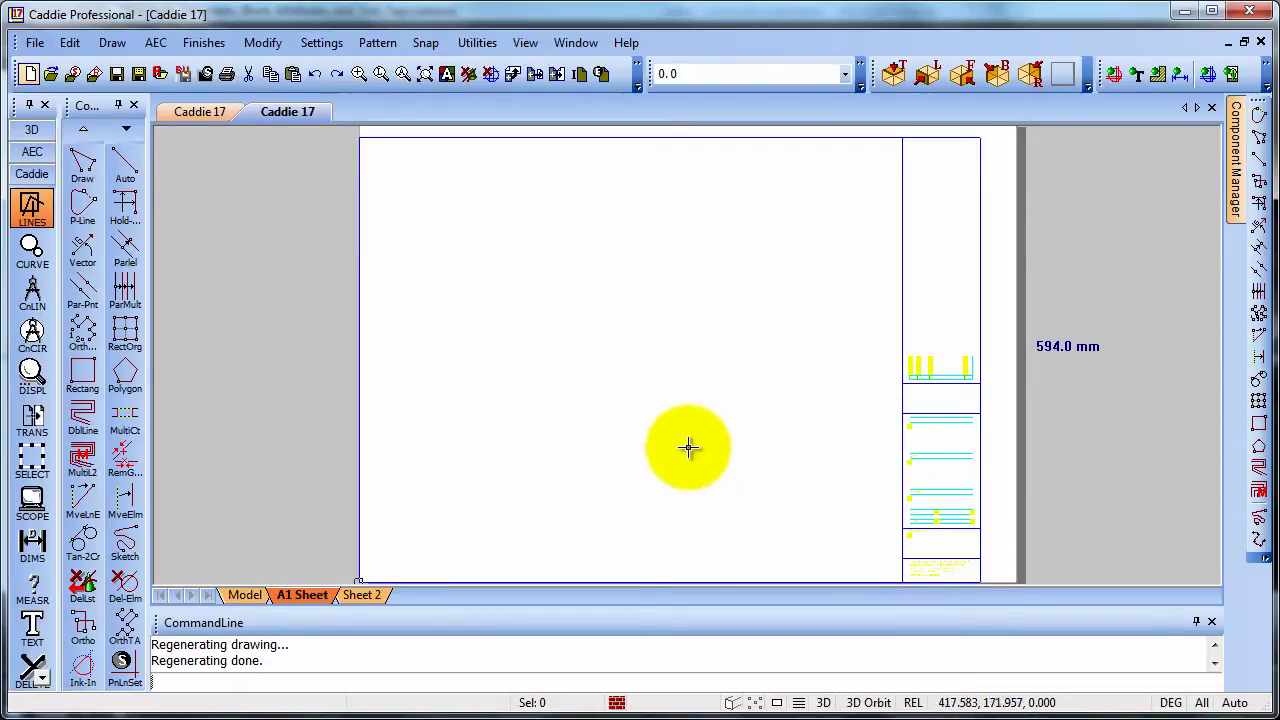
Step: Open titlesheets.drw for editing and view the A1, A2 and A4 Title Sheet Lscp layouts
click(322, 43)
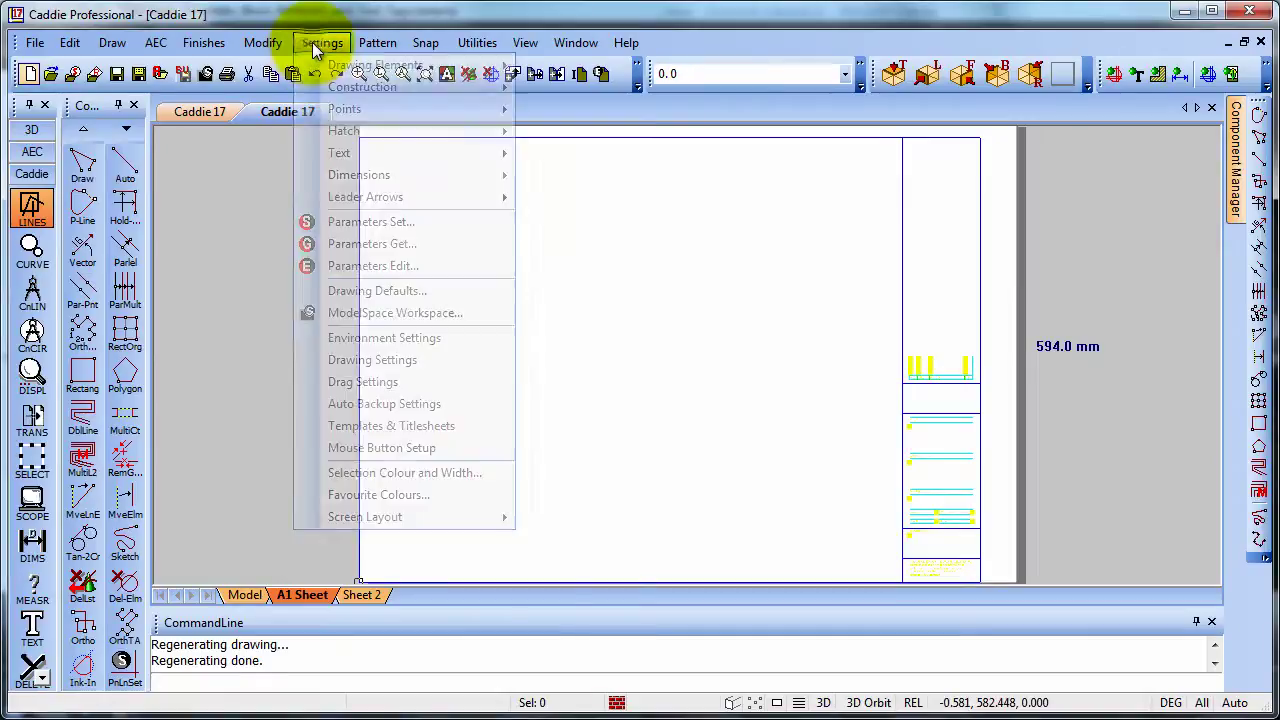
click(412, 427)
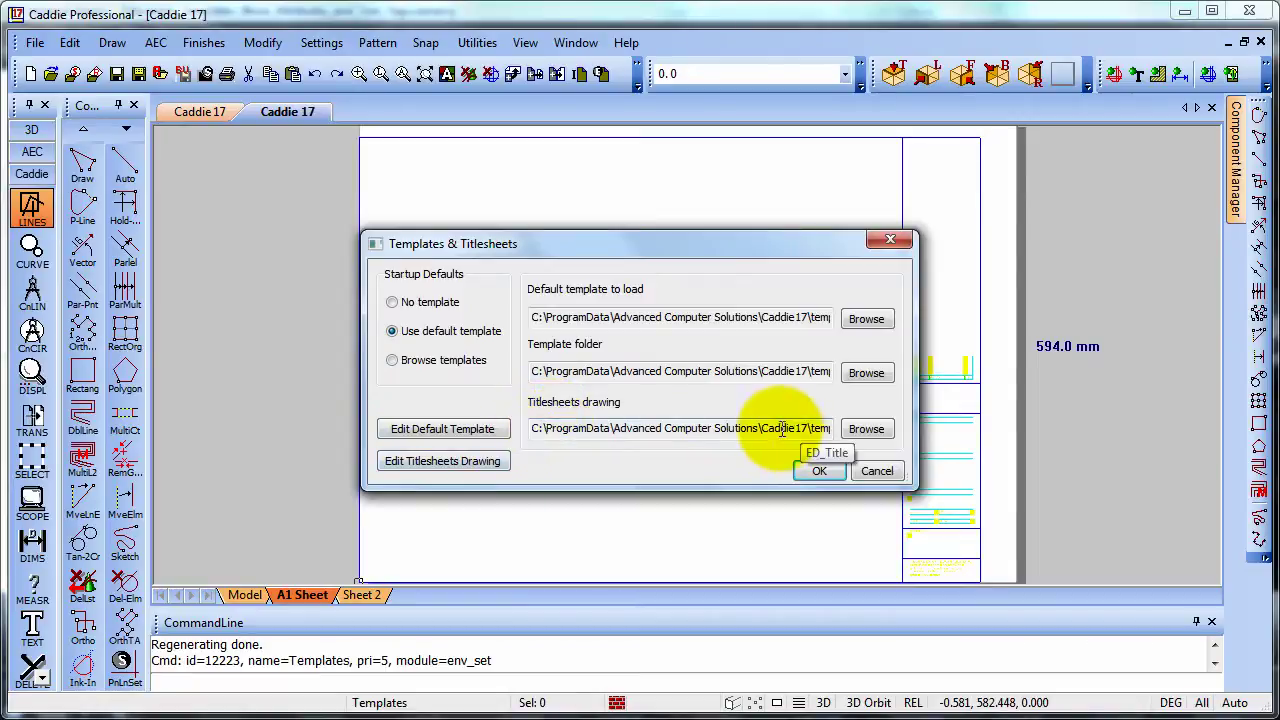
click(464, 461)
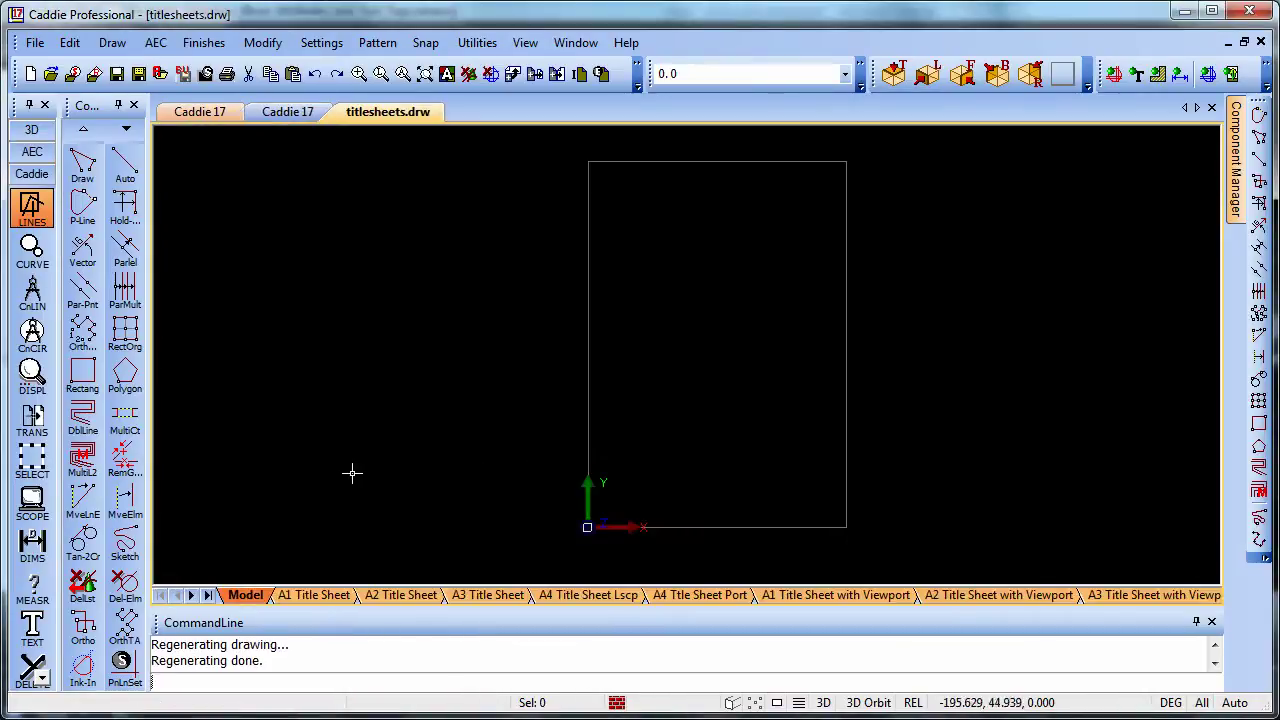
click(303, 595)
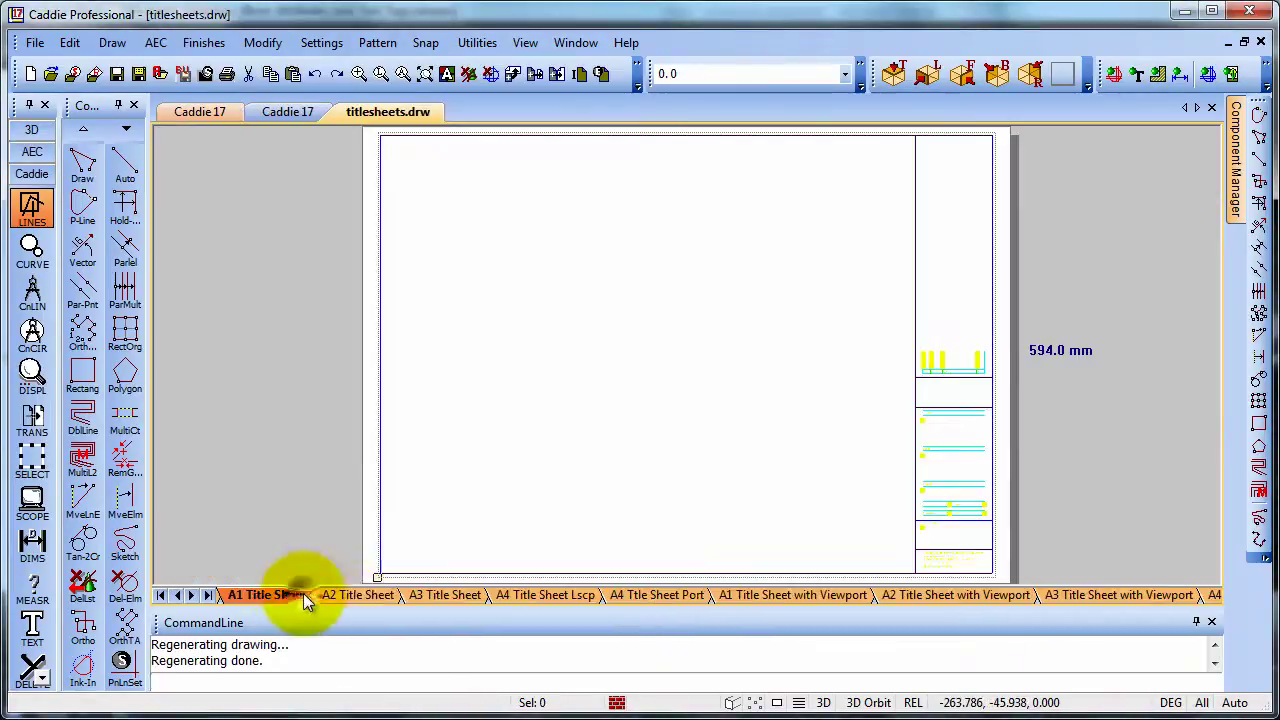
click(358, 596)
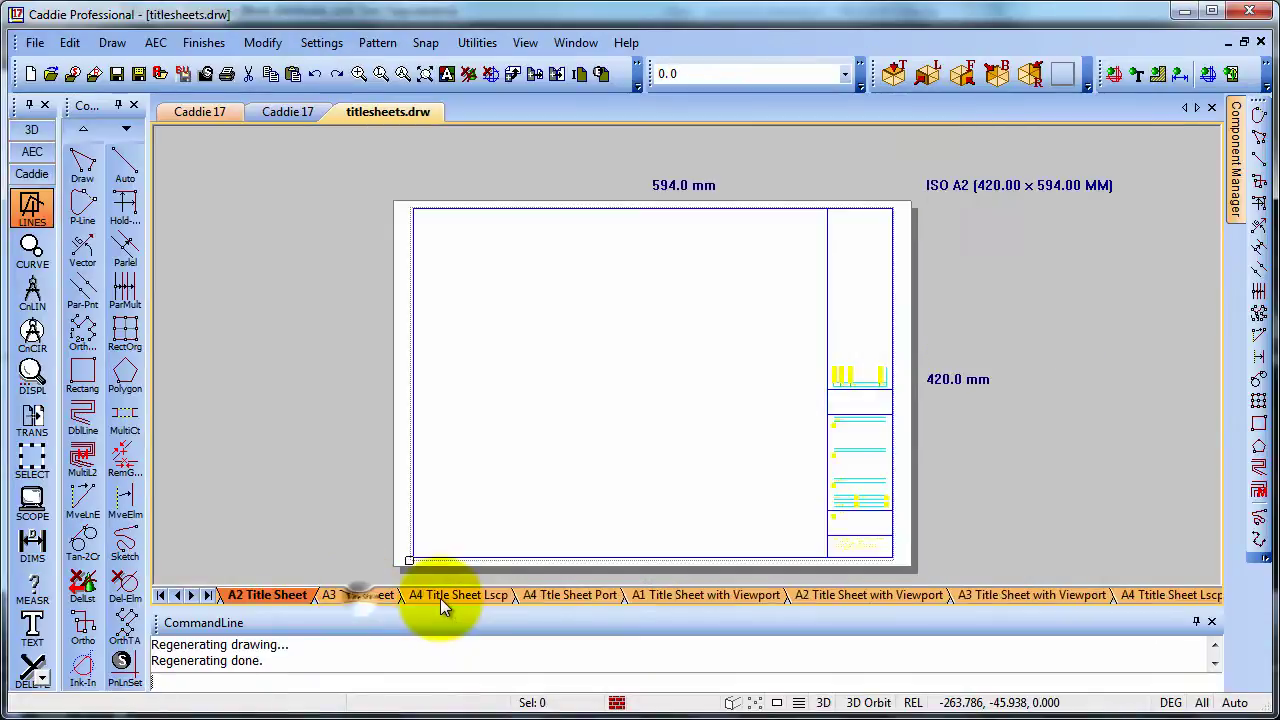
click(441, 598)
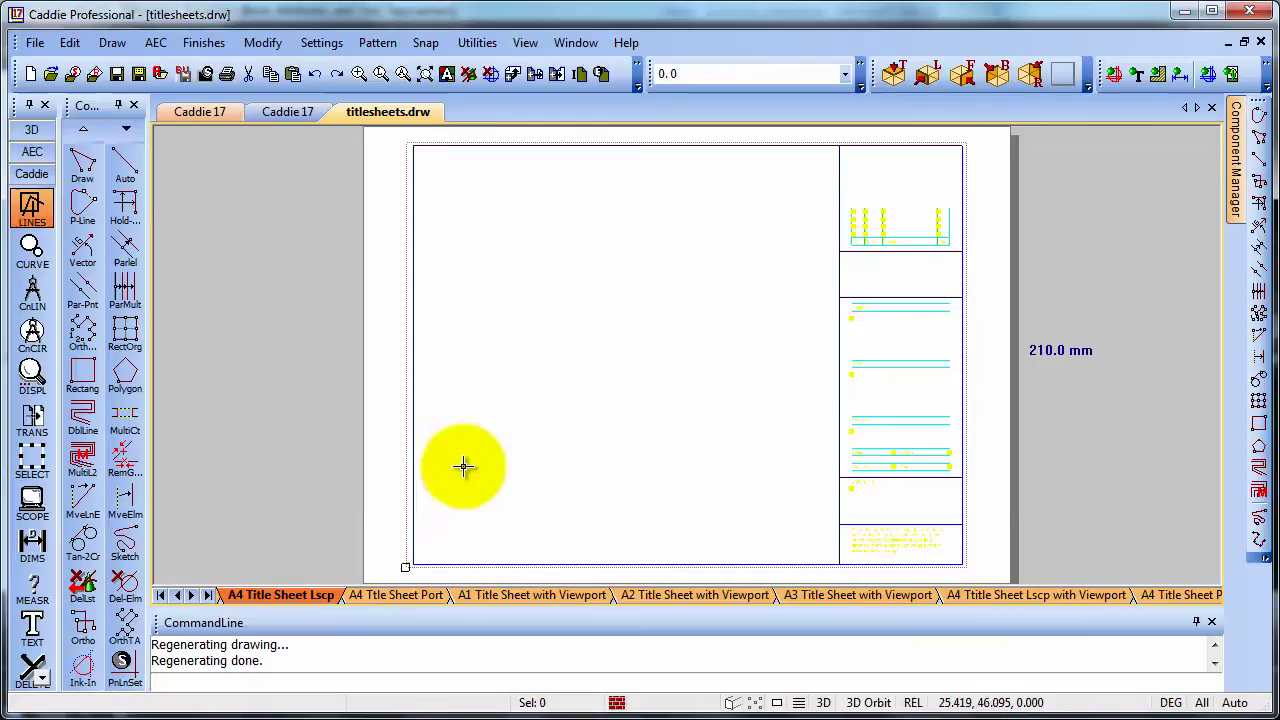
Step: Add a new sheet named 'A1 New' using CutePDF Writer on ISO A1 paper
right_click(474, 437)
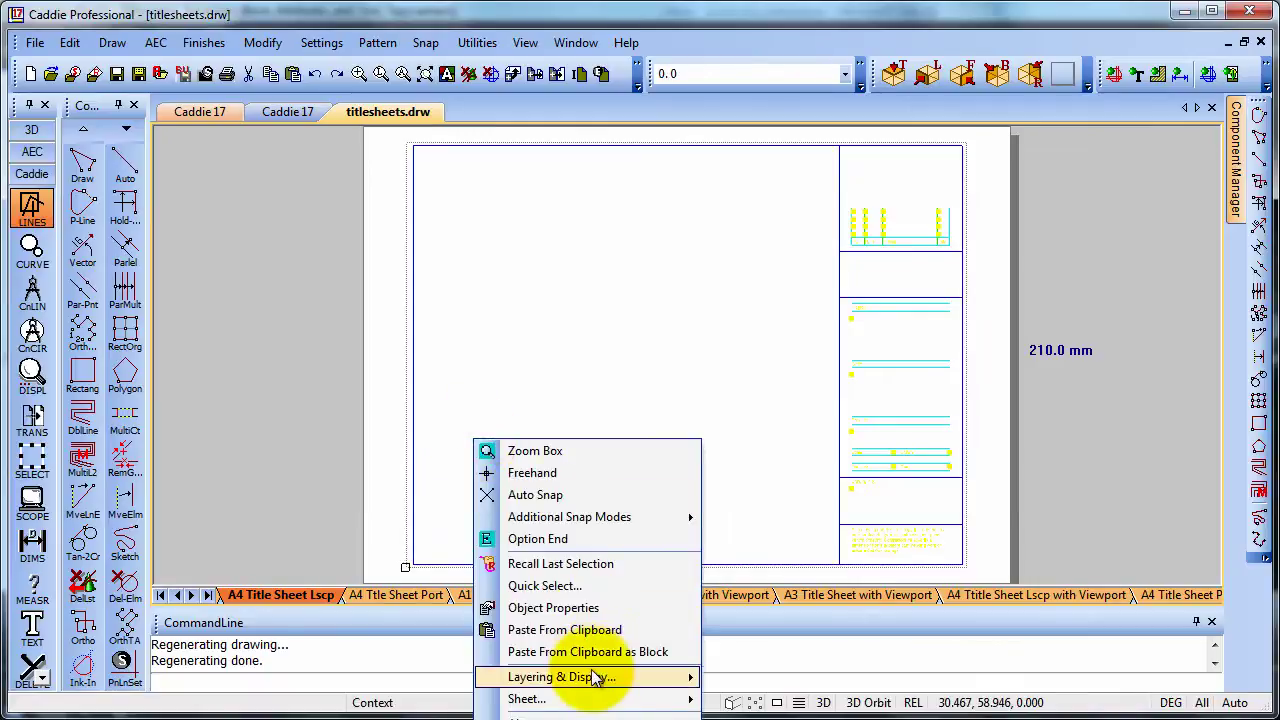
mouse_move(604, 707)
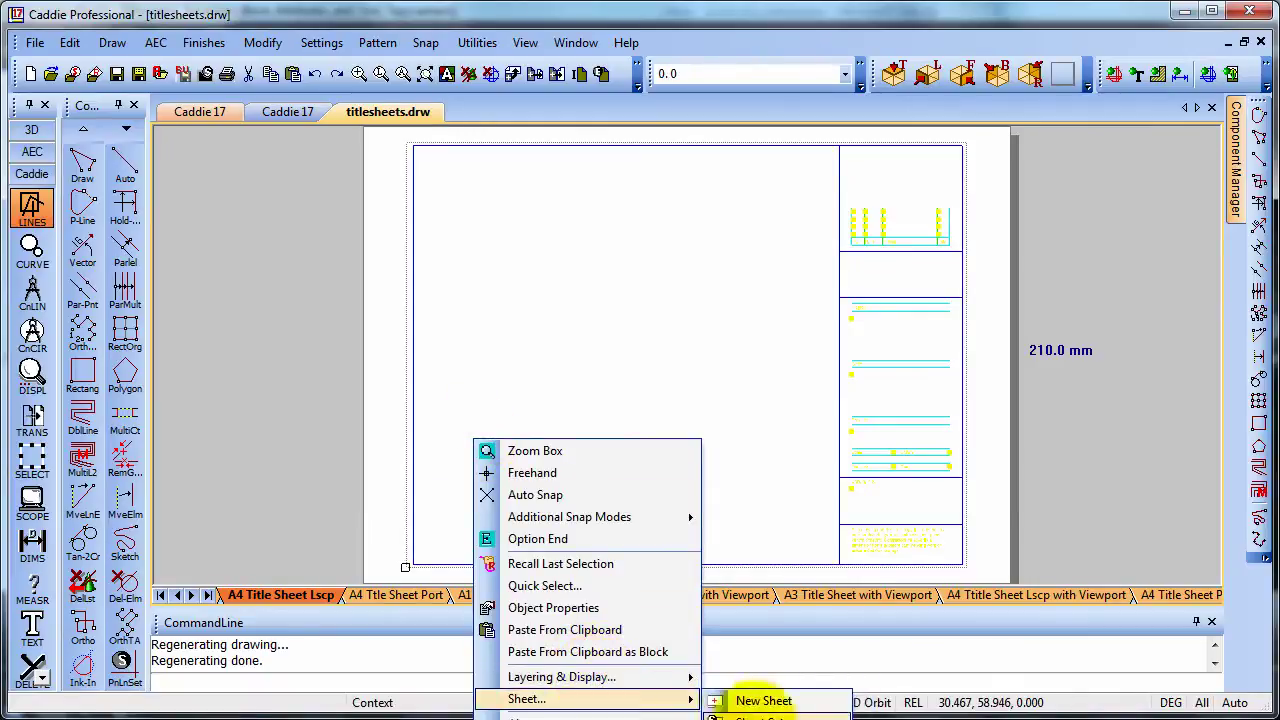
click(785, 703)
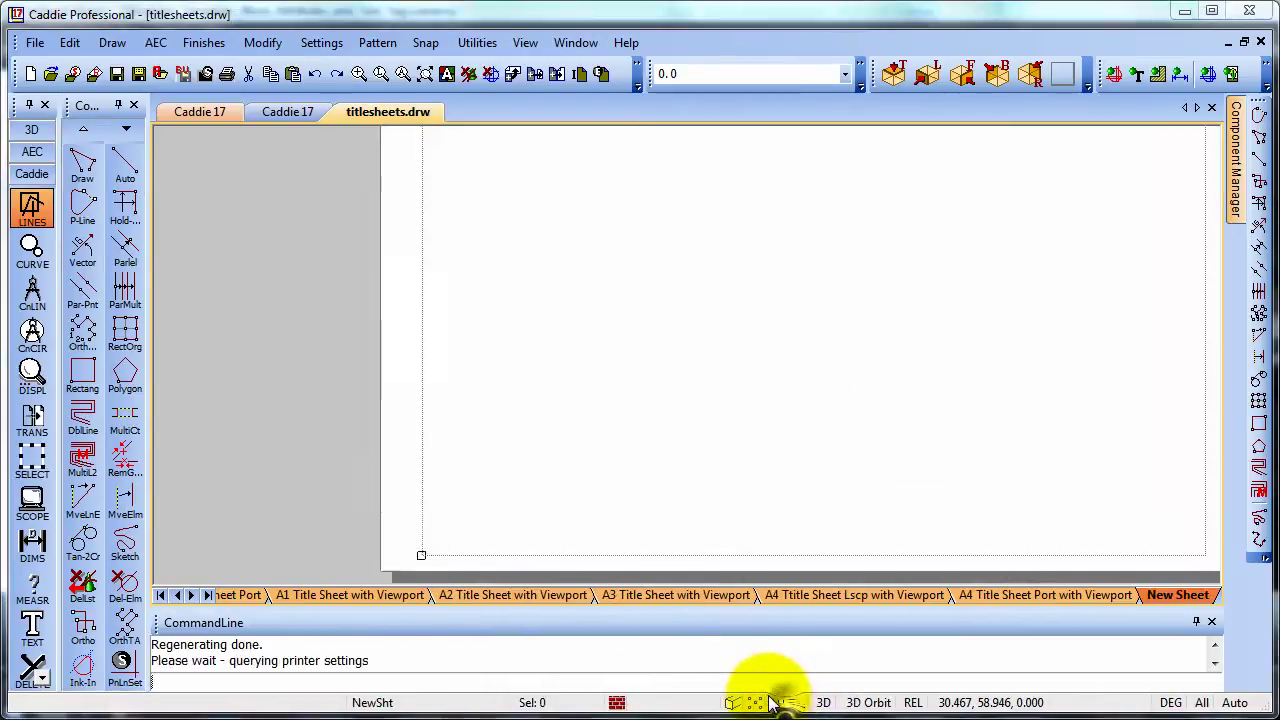
drag(496, 216, 409, 214)
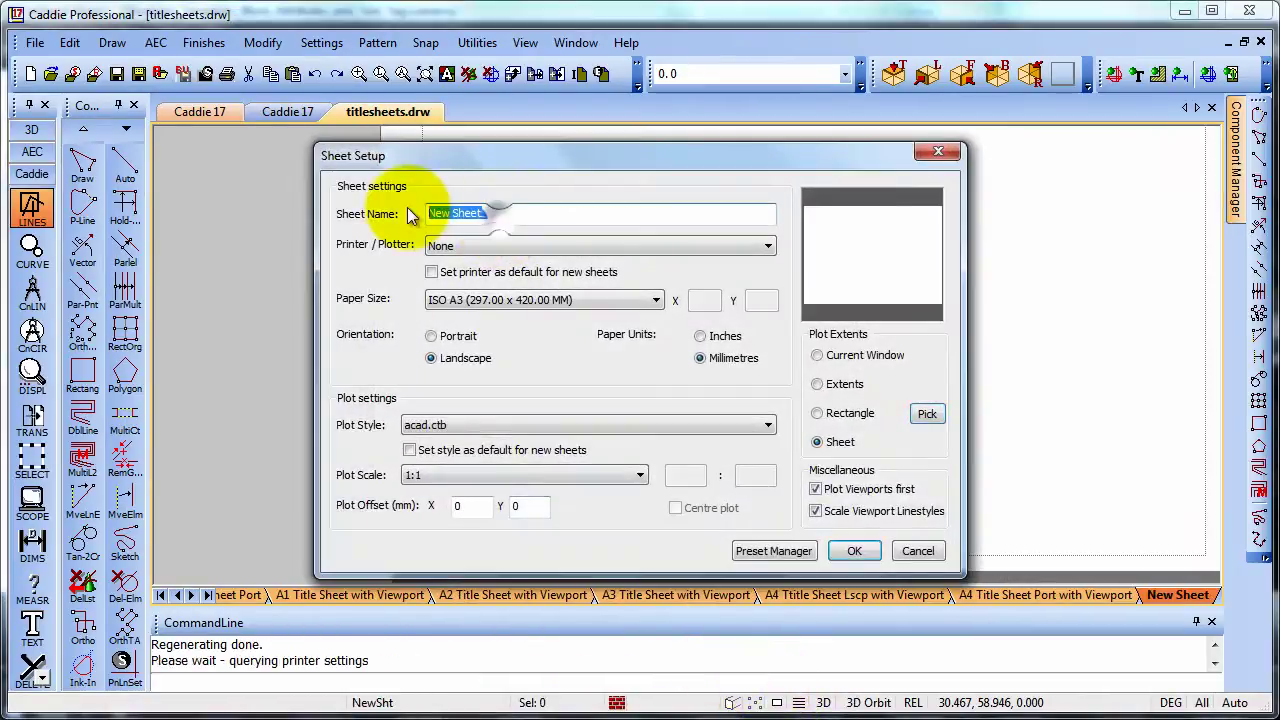
text(A1)
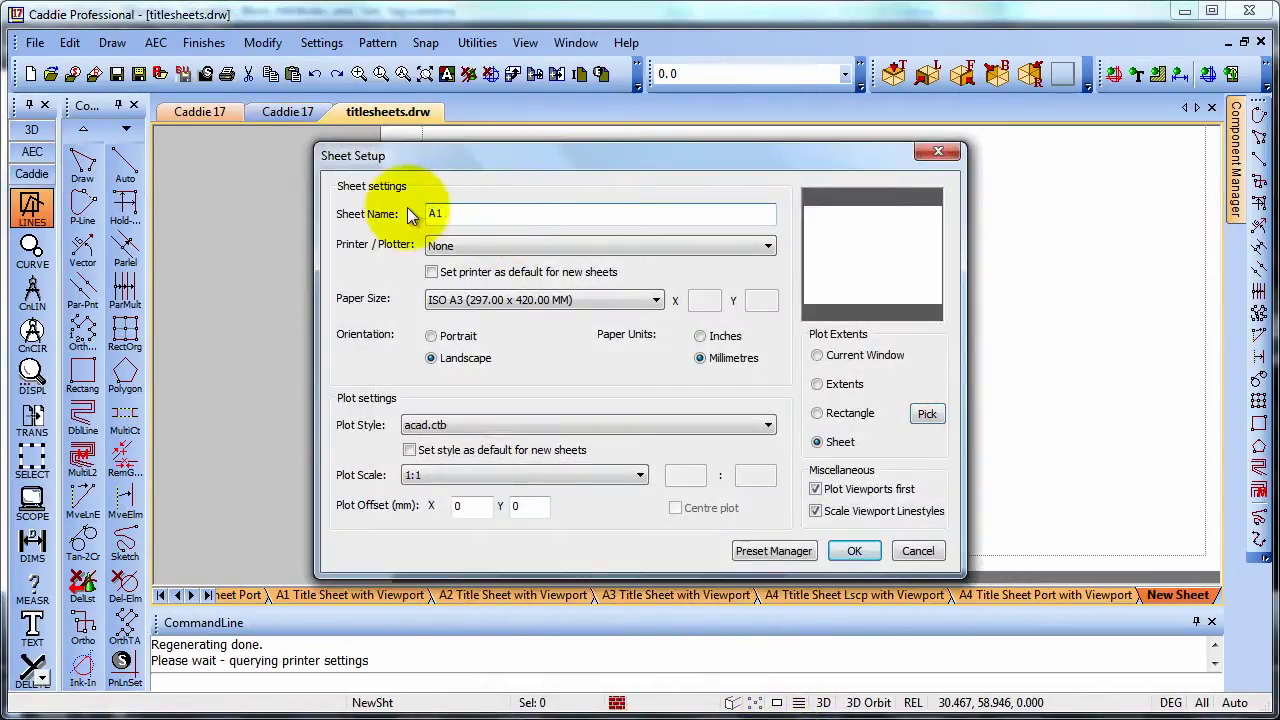
text( New)
key(Tab)
click(481, 248)
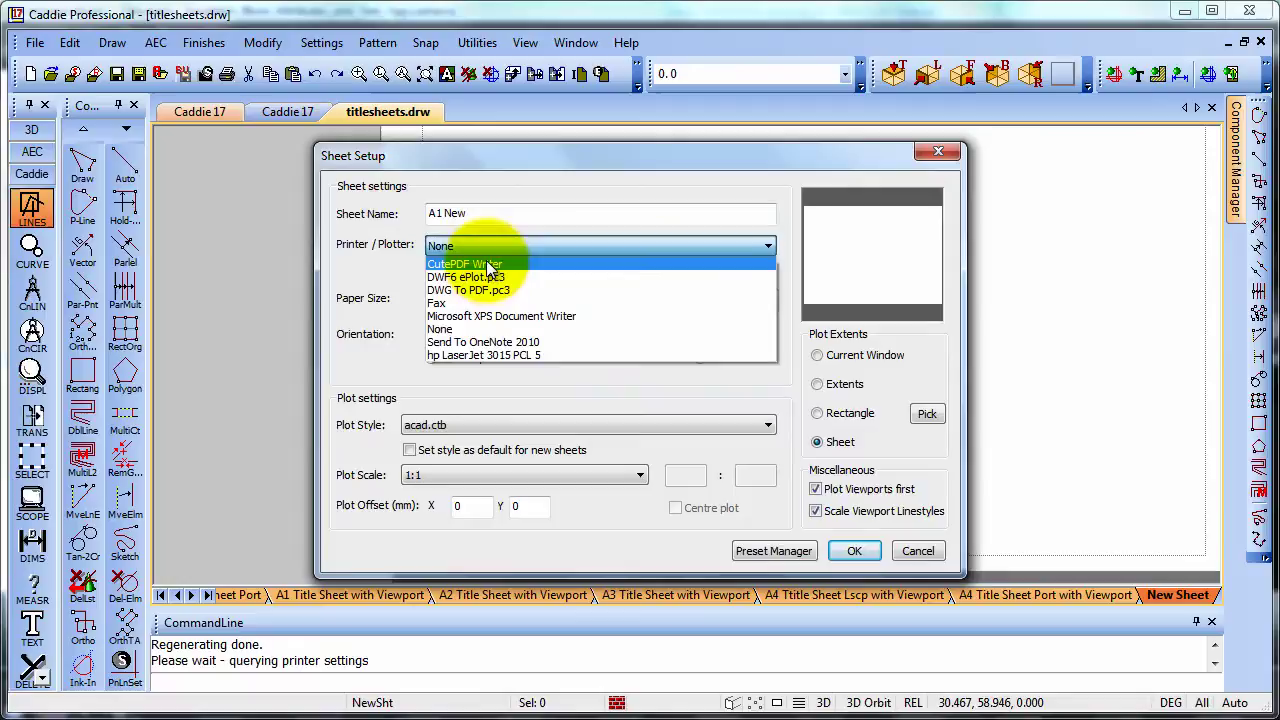
click(487, 263)
click(462, 302)
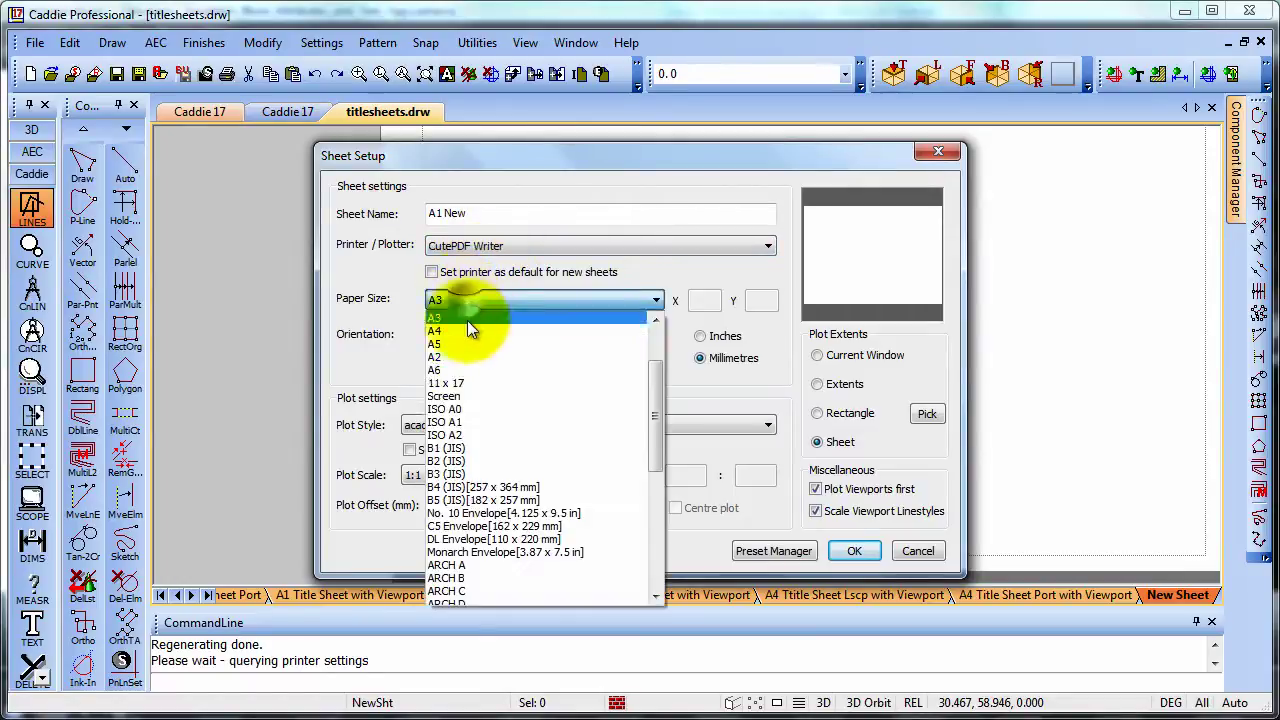
click(457, 424)
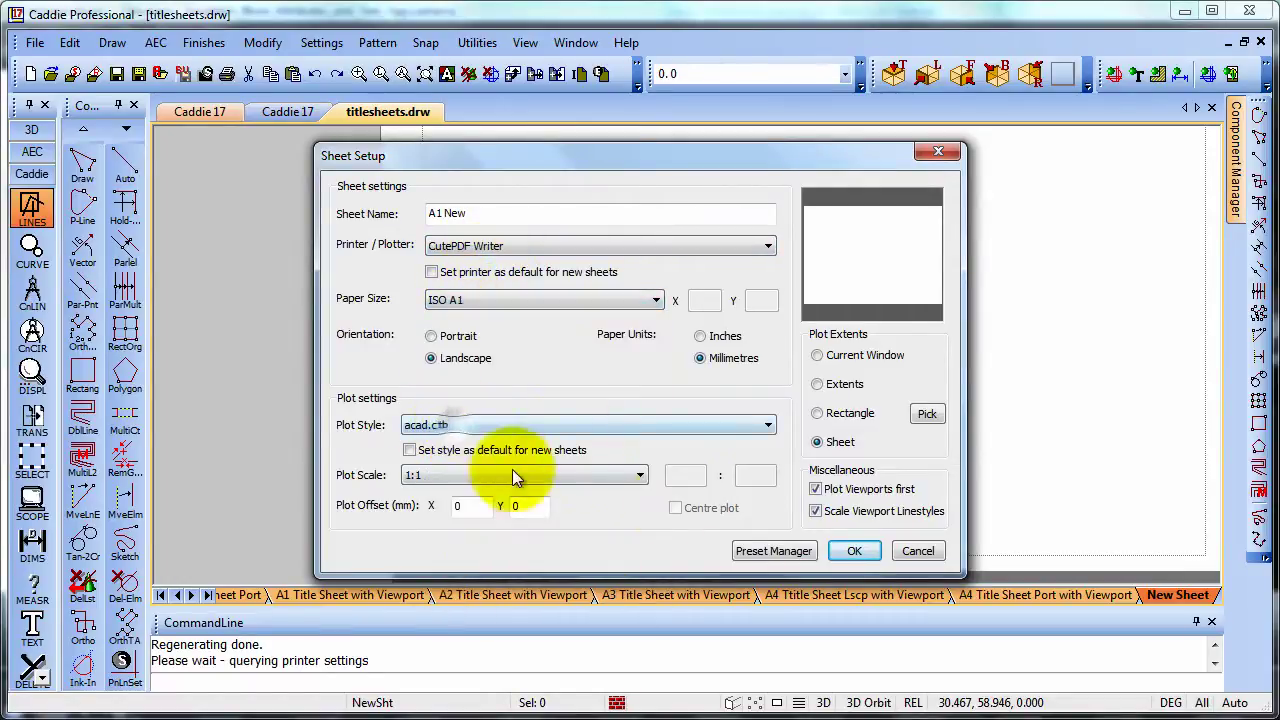
click(856, 551)
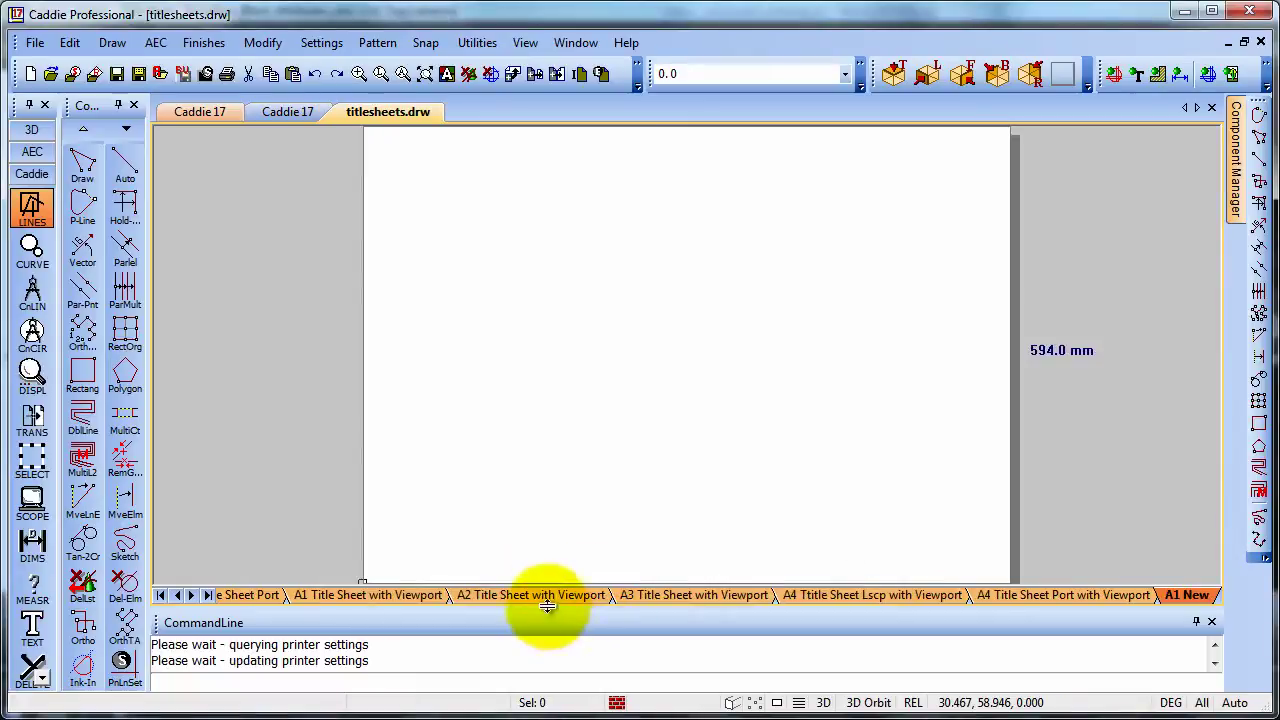
Step: Draw the sheet border rectangle from near top-left to bottom-right
scroll(675, 275, down, 1)
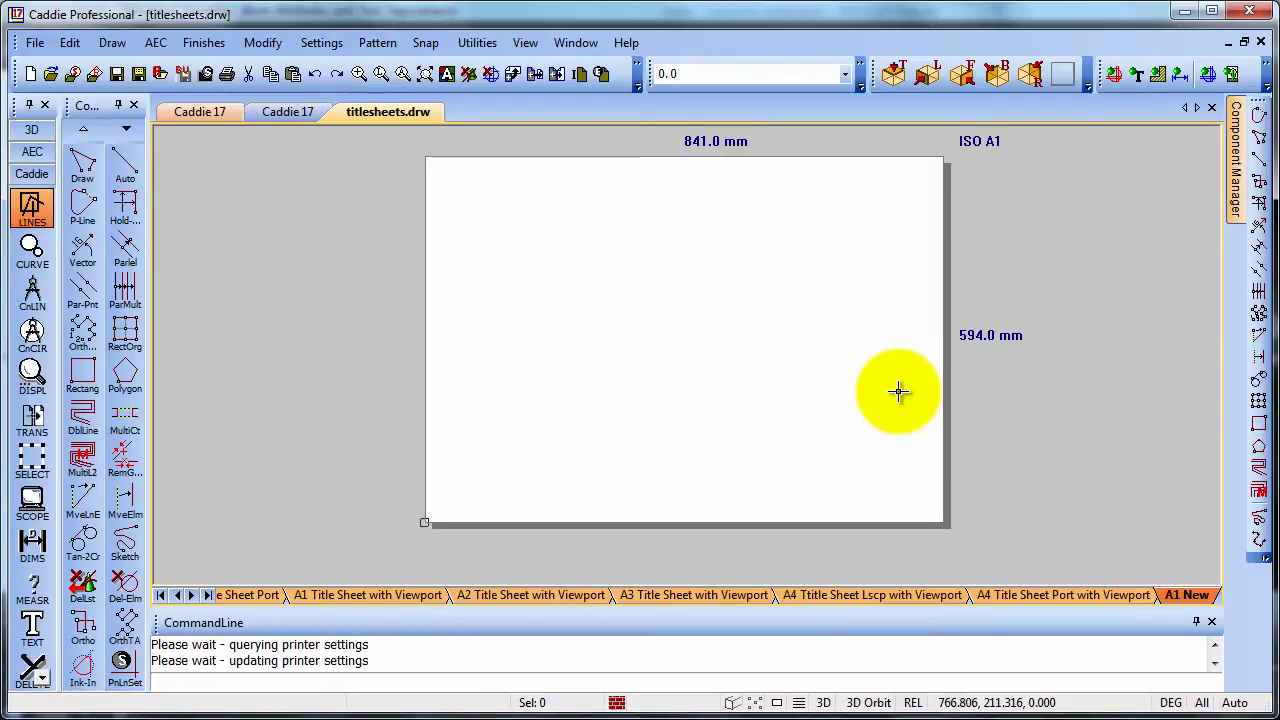
click(80, 376)
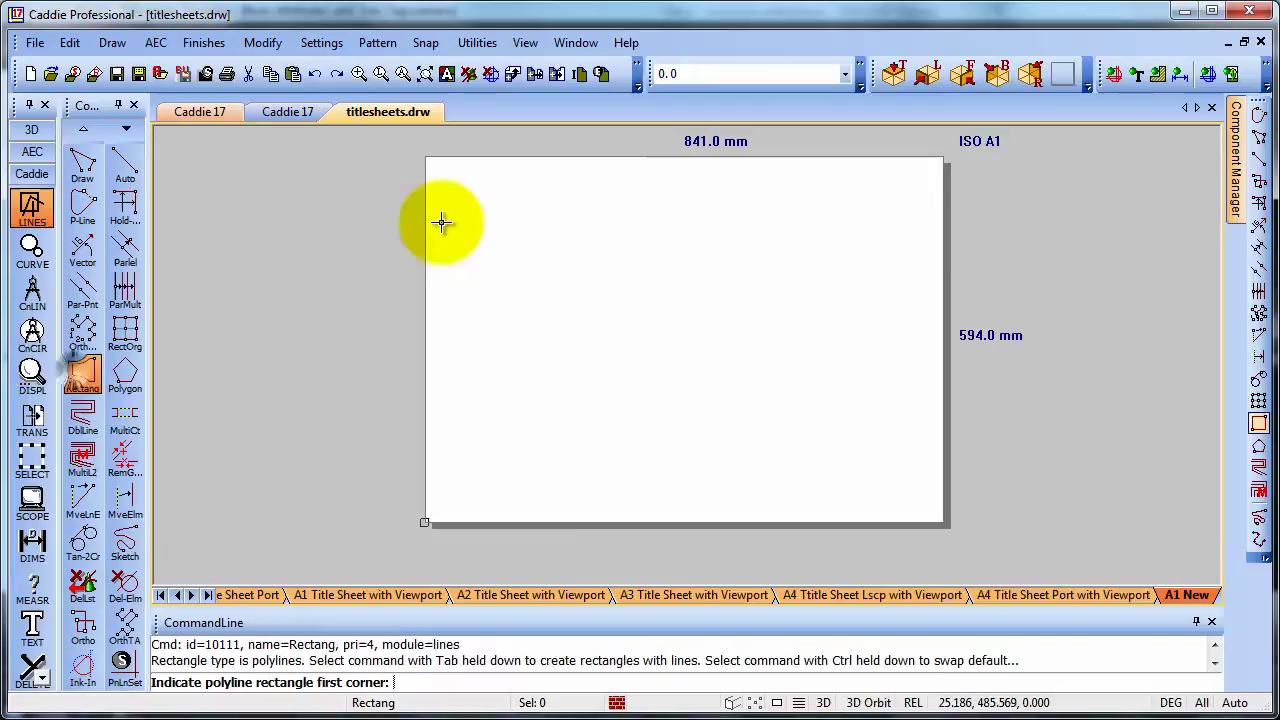
click(435, 166)
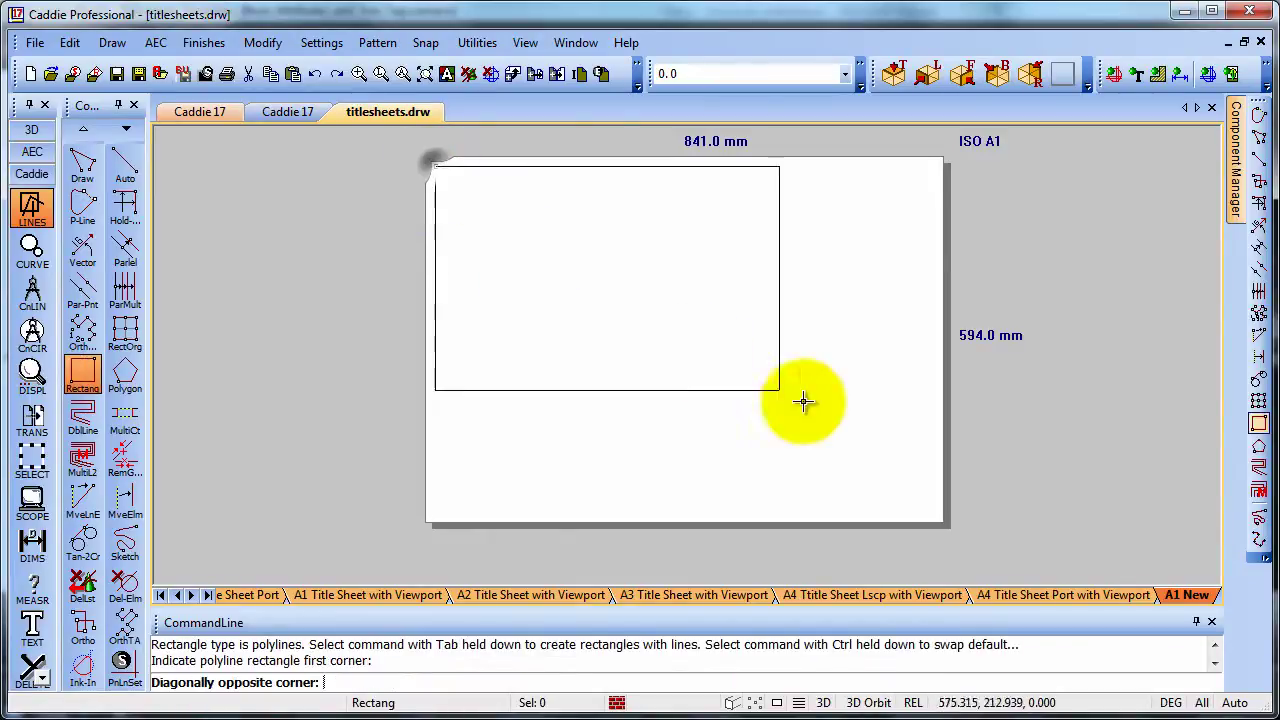
click(934, 510)
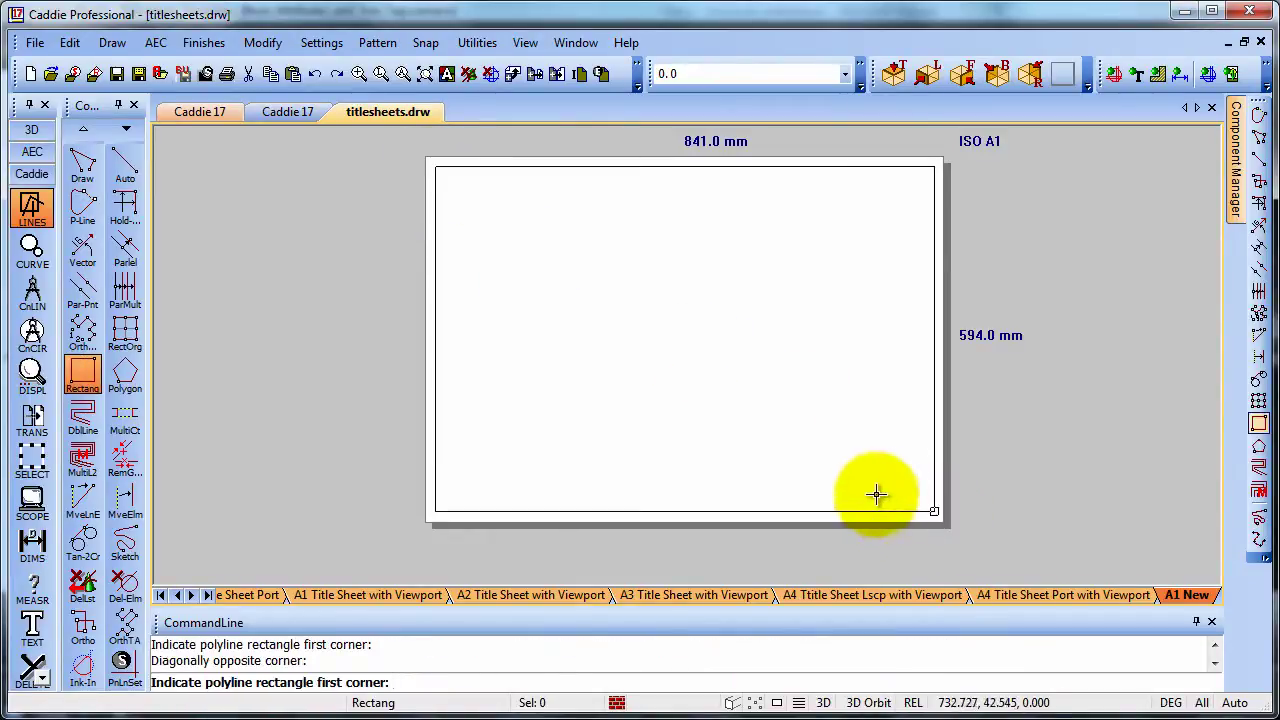
Step: Divide the right-hand title-block strip with parallel and horizontal lines, then save and close titlesheets.drw
click(84, 288)
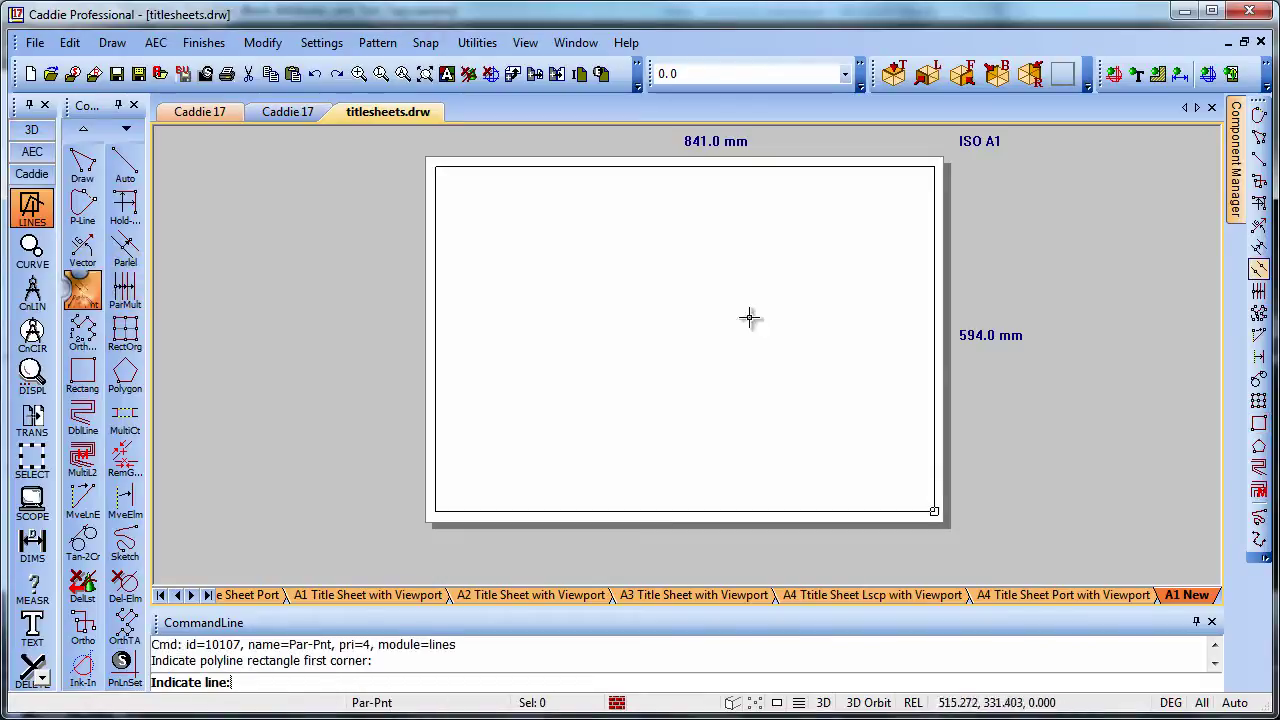
click(934, 336)
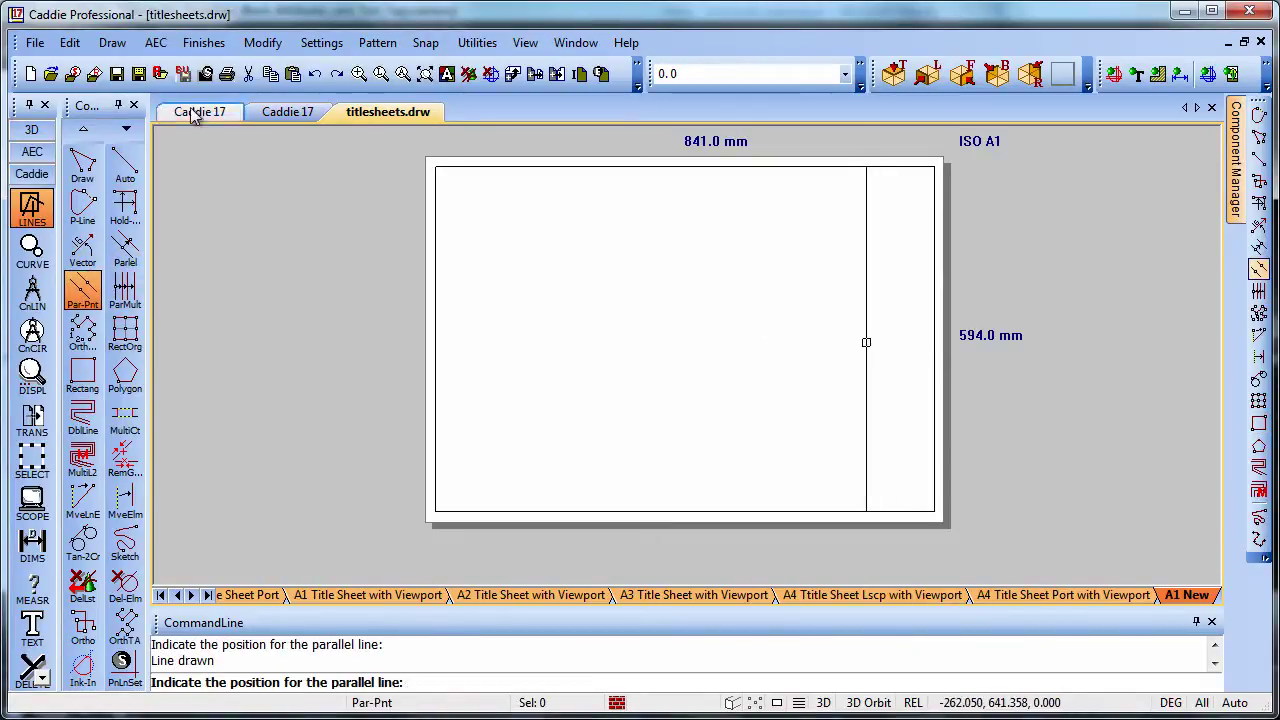
click(125, 165)
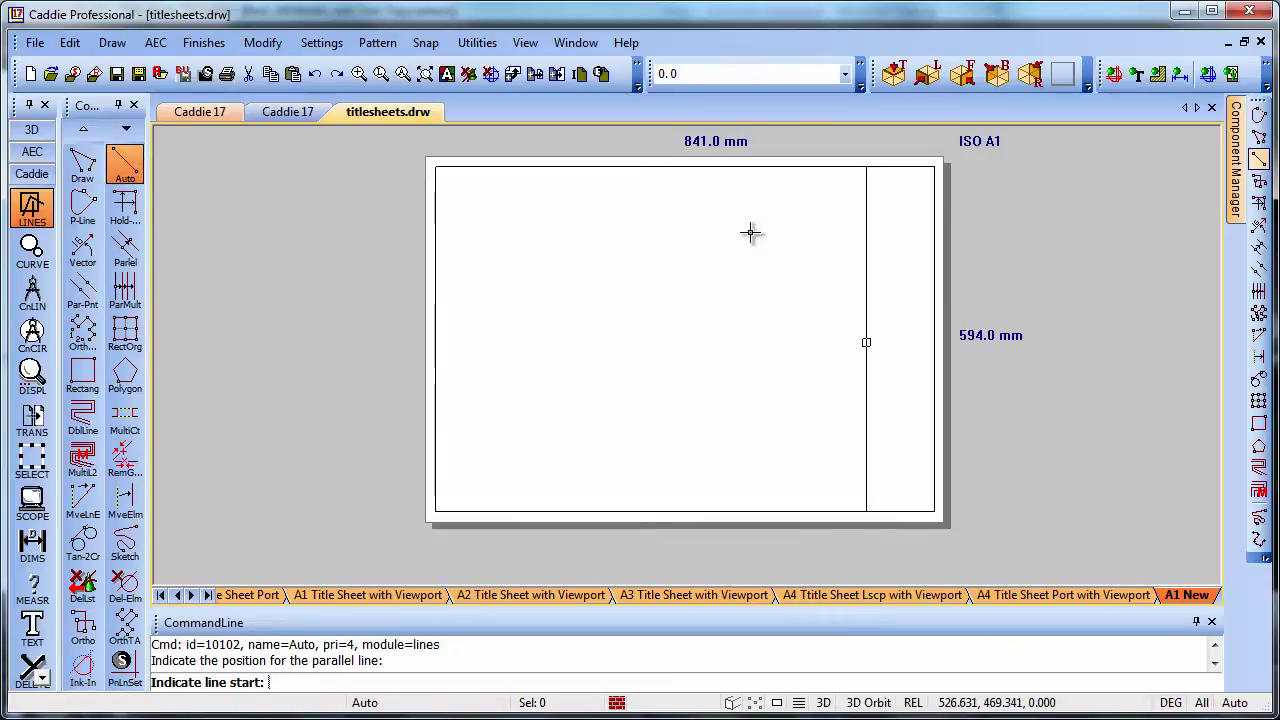
click(866, 205)
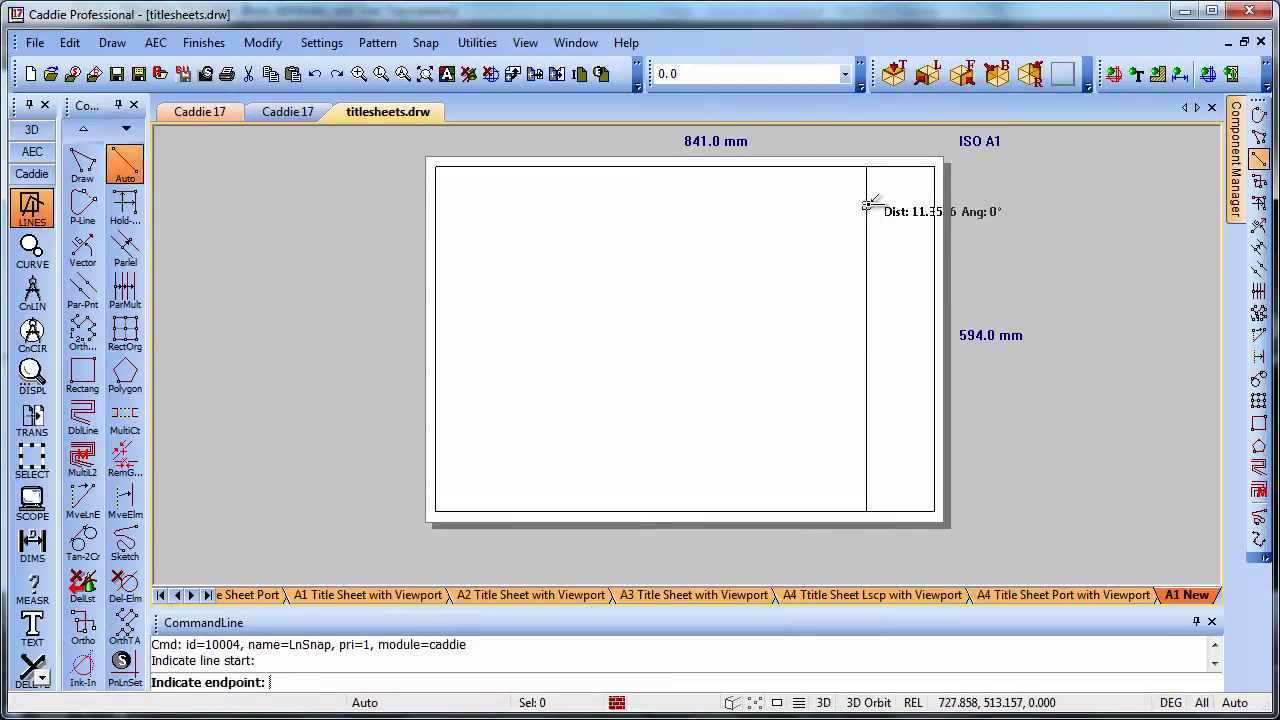
click(926, 206)
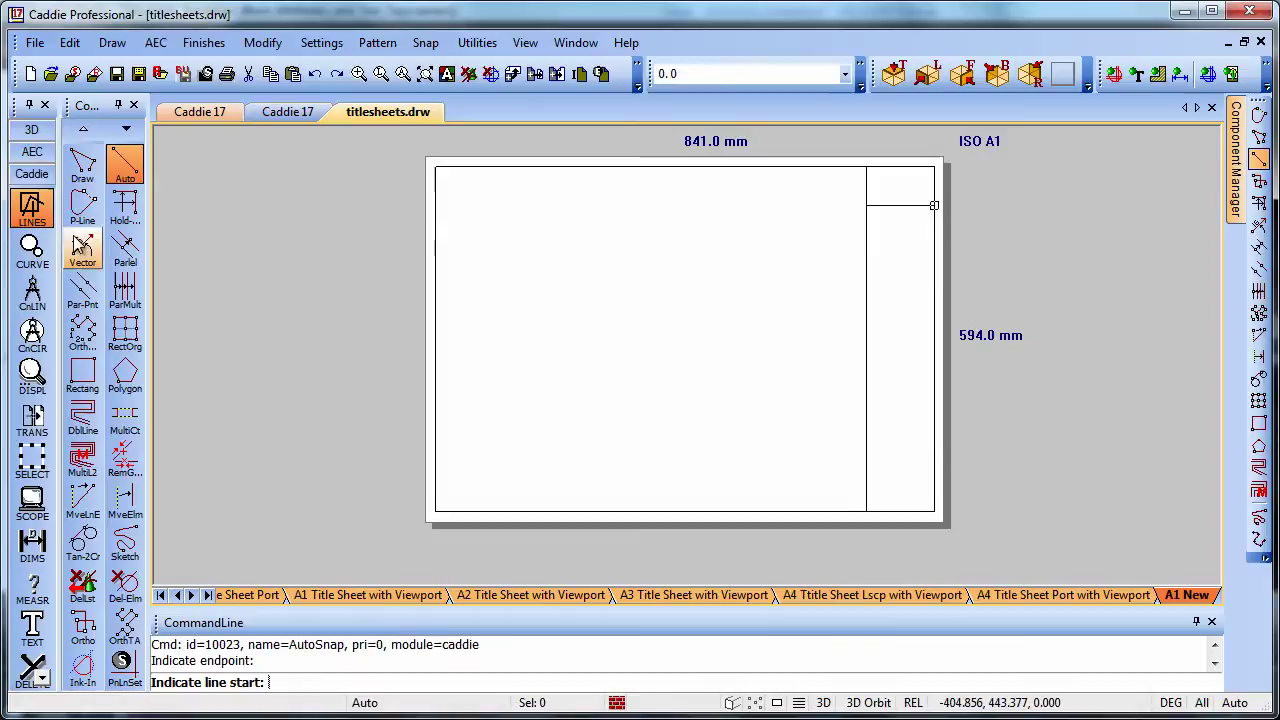
click(83, 290)
click(905, 207)
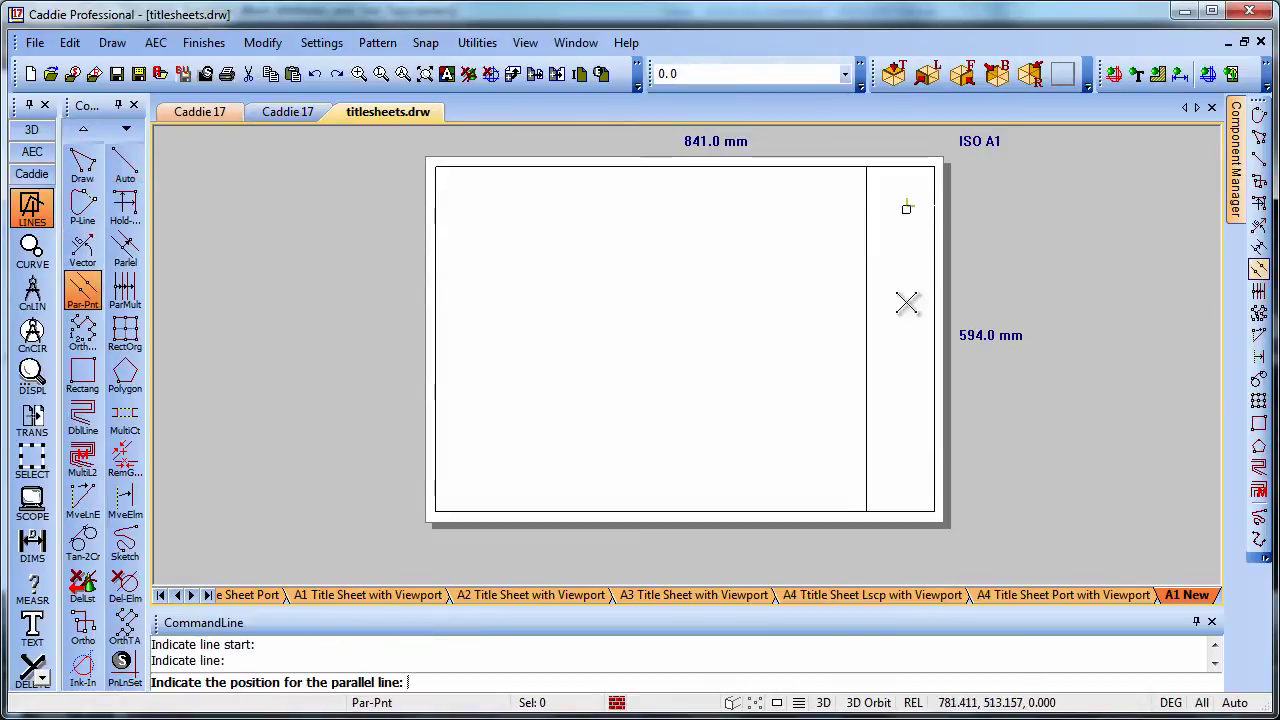
click(908, 455)
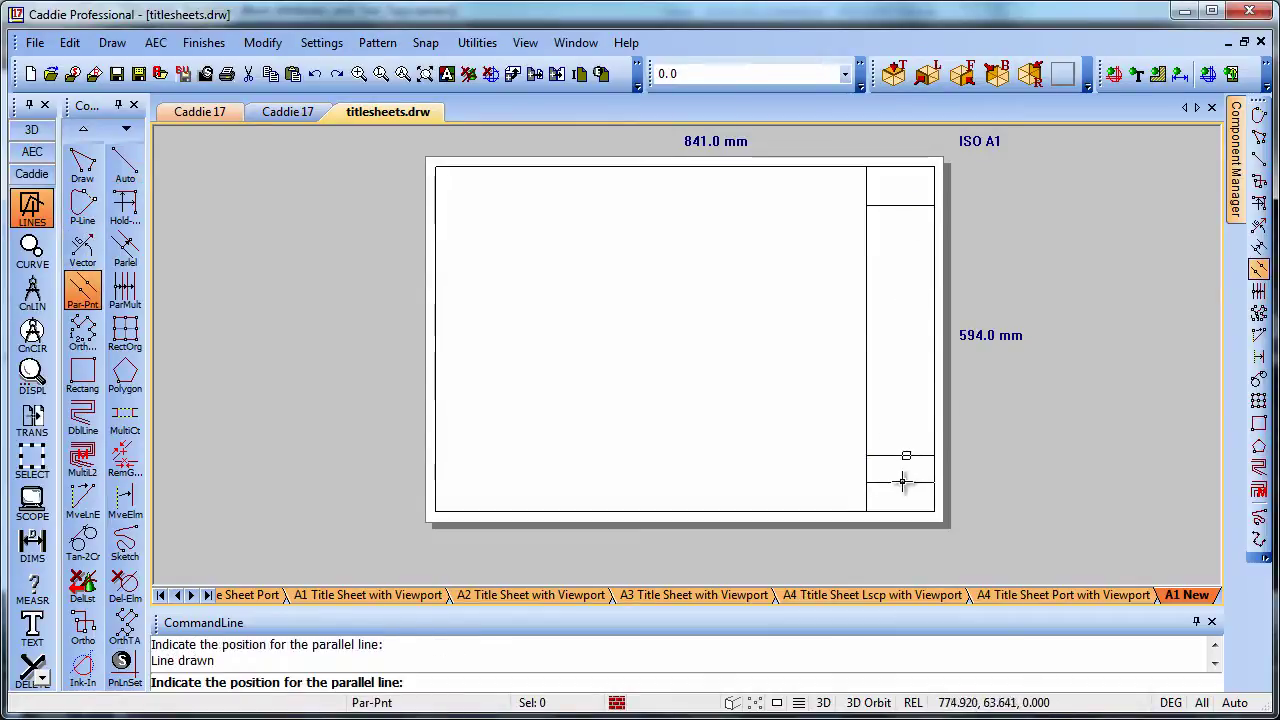
key(Escape)
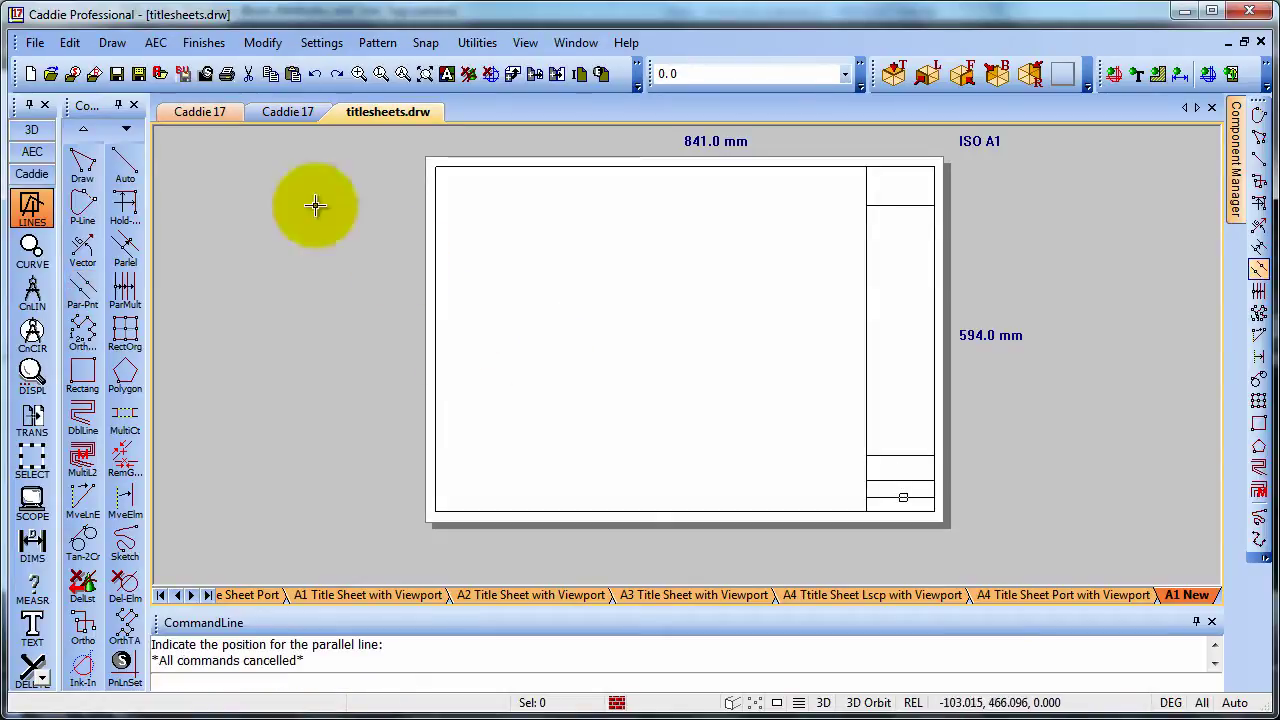
click(116, 75)
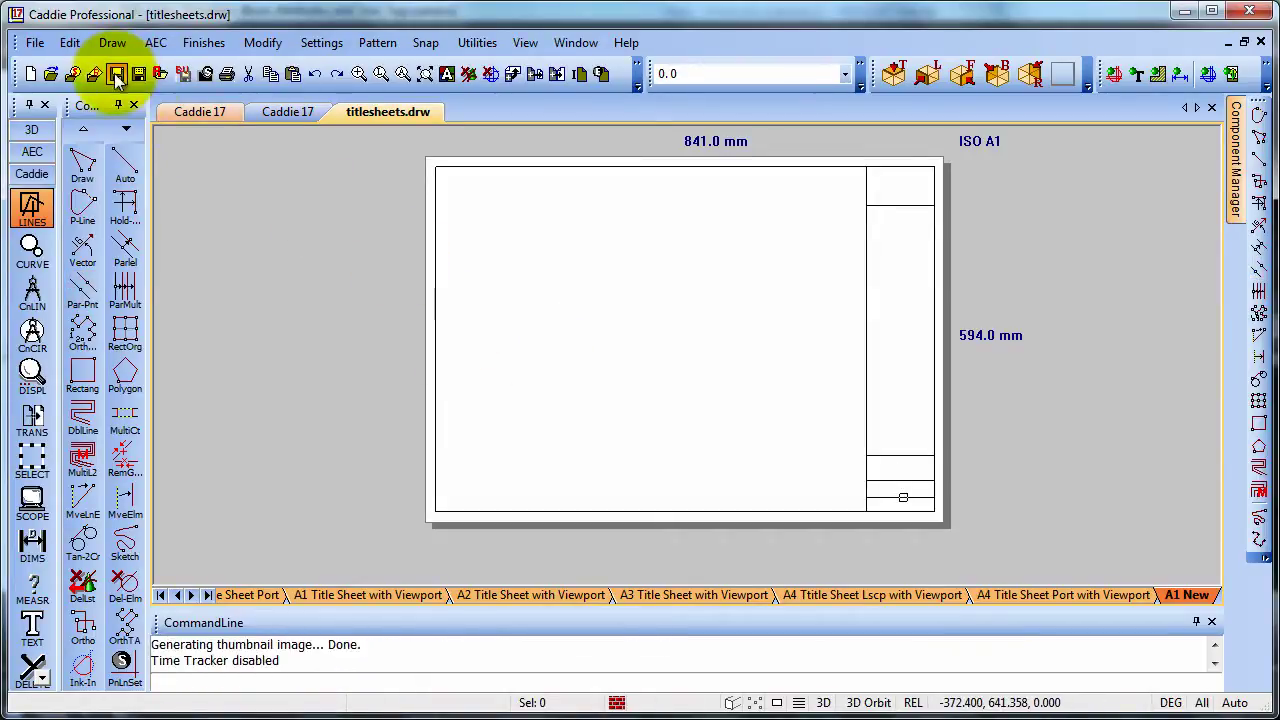
click(1212, 107)
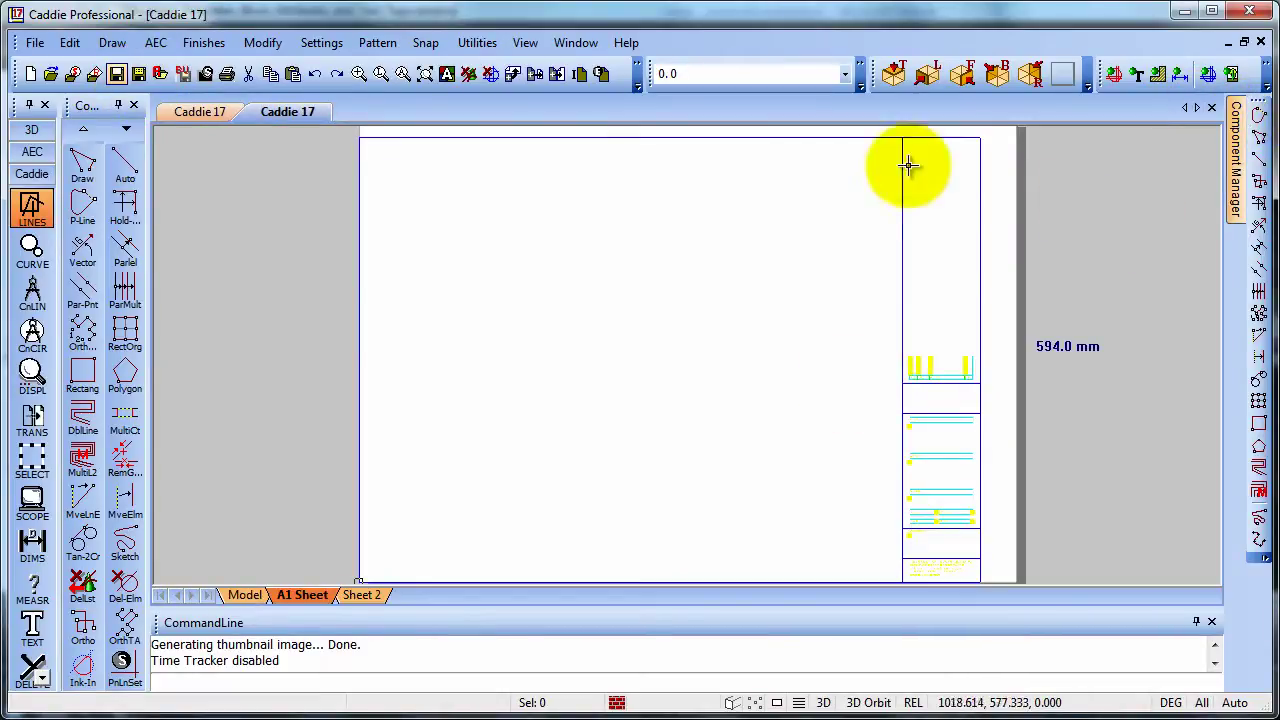
Step: Add a new sheet to Caddie 17 using CutePDF Writer on ISO A1 landscape paper
right_click(452, 522)
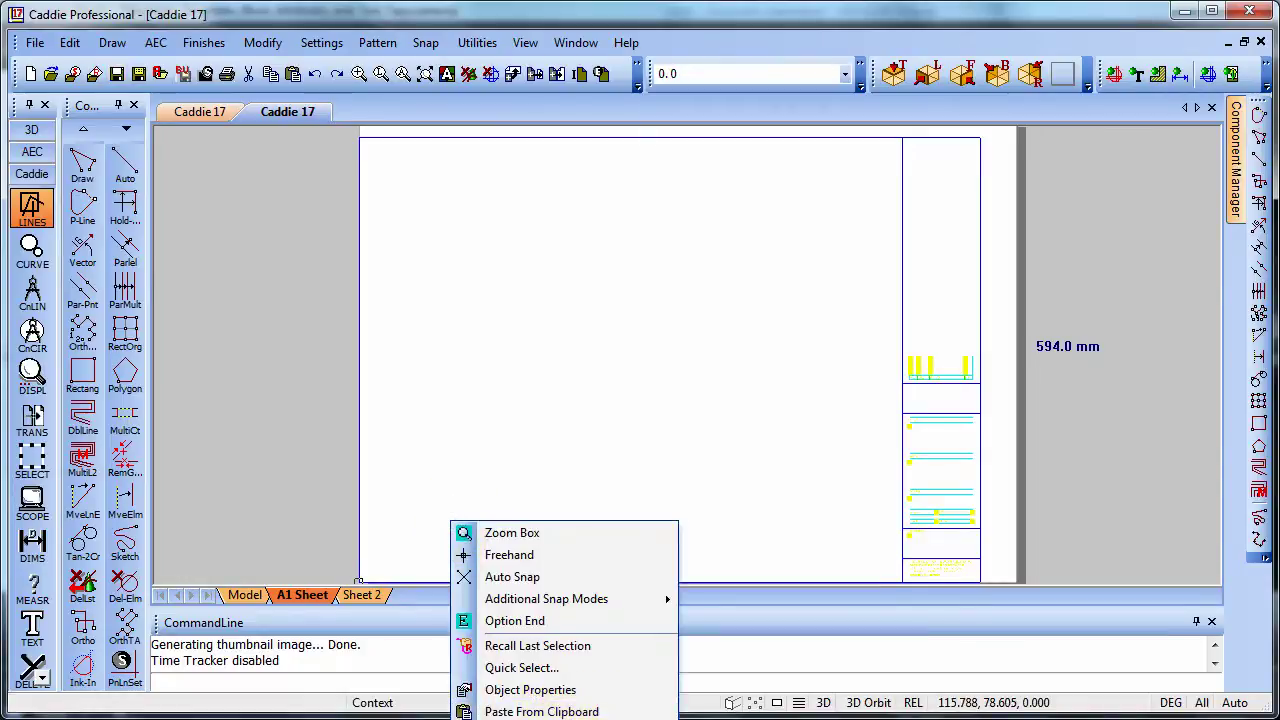
click(728, 716)
click(730, 704)
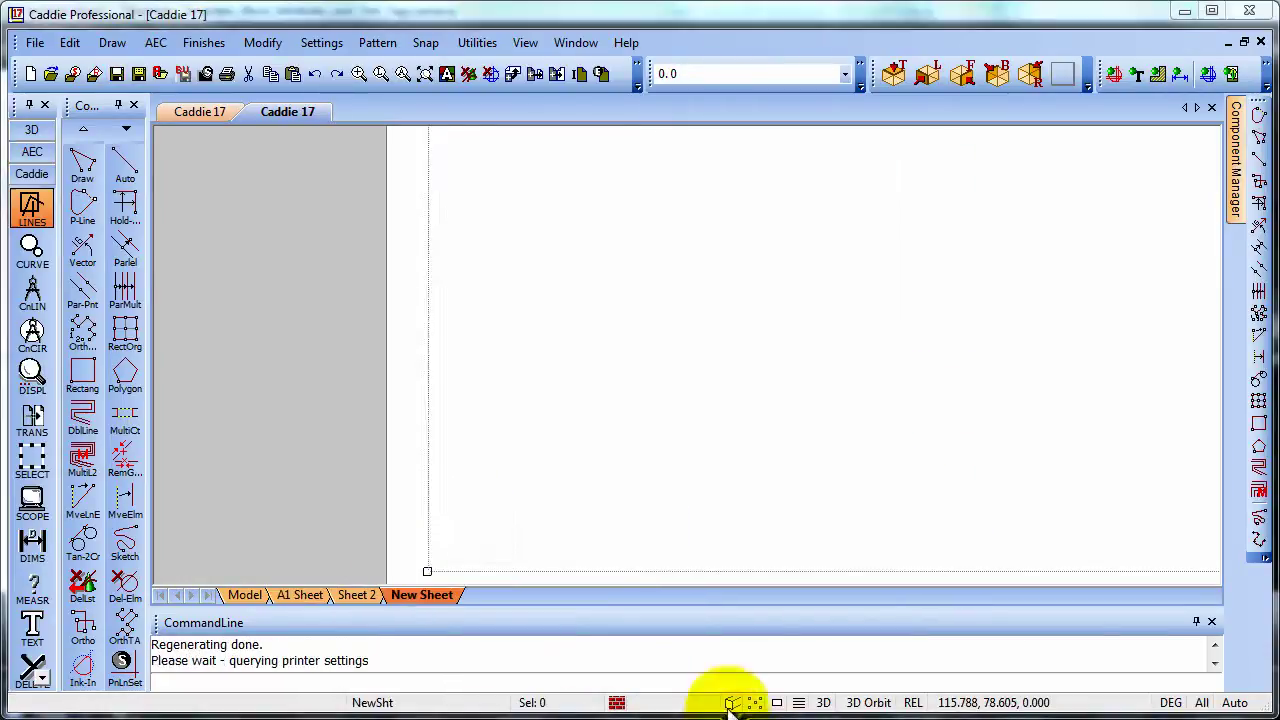
click(503, 246)
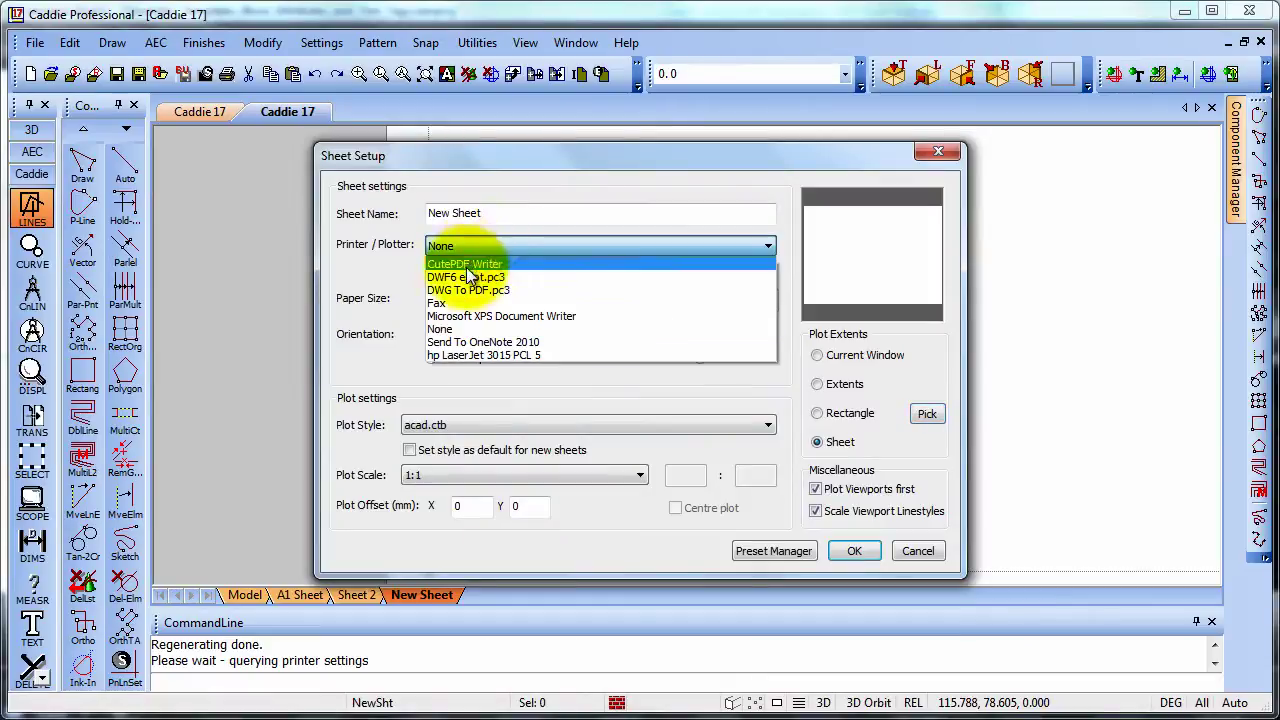
click(465, 264)
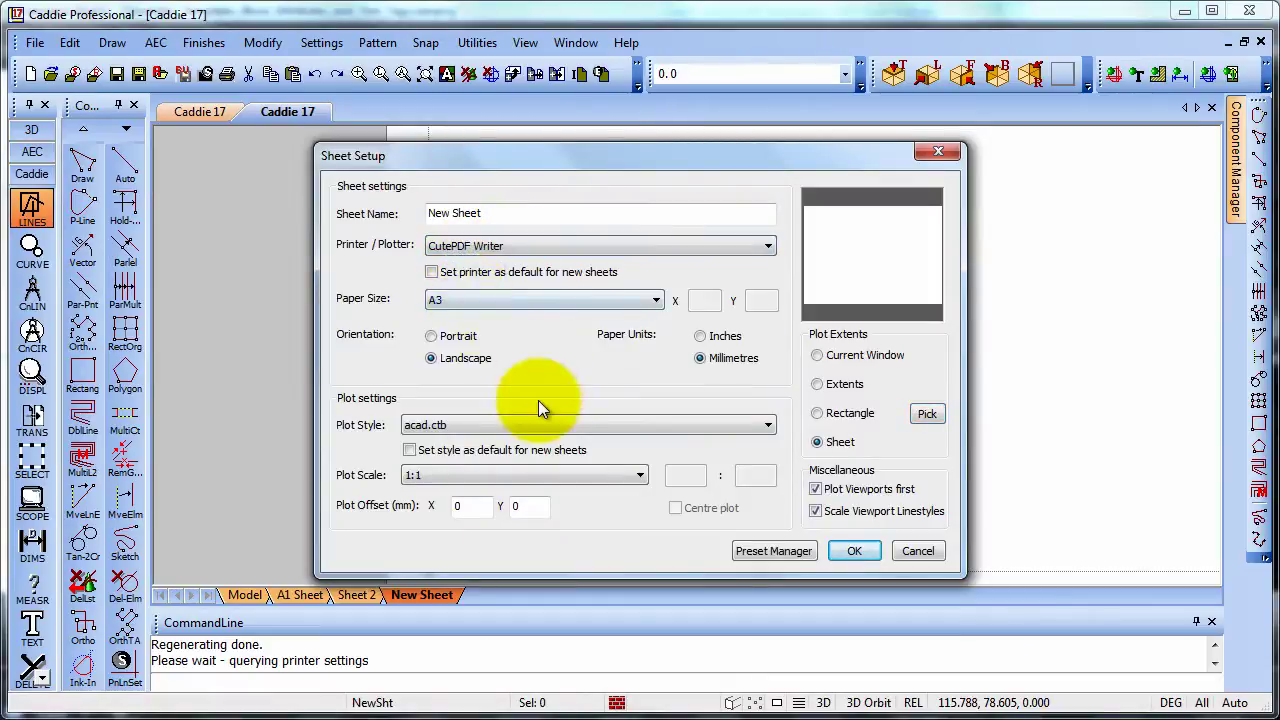
click(467, 298)
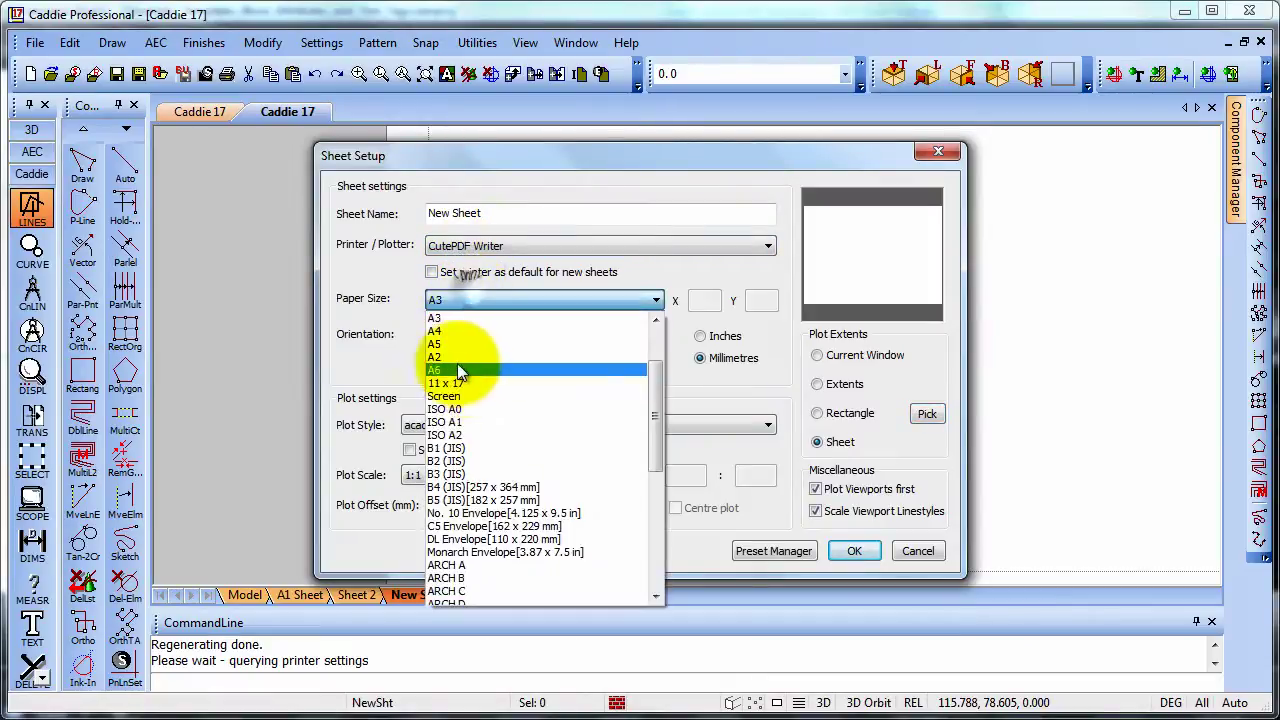
click(470, 422)
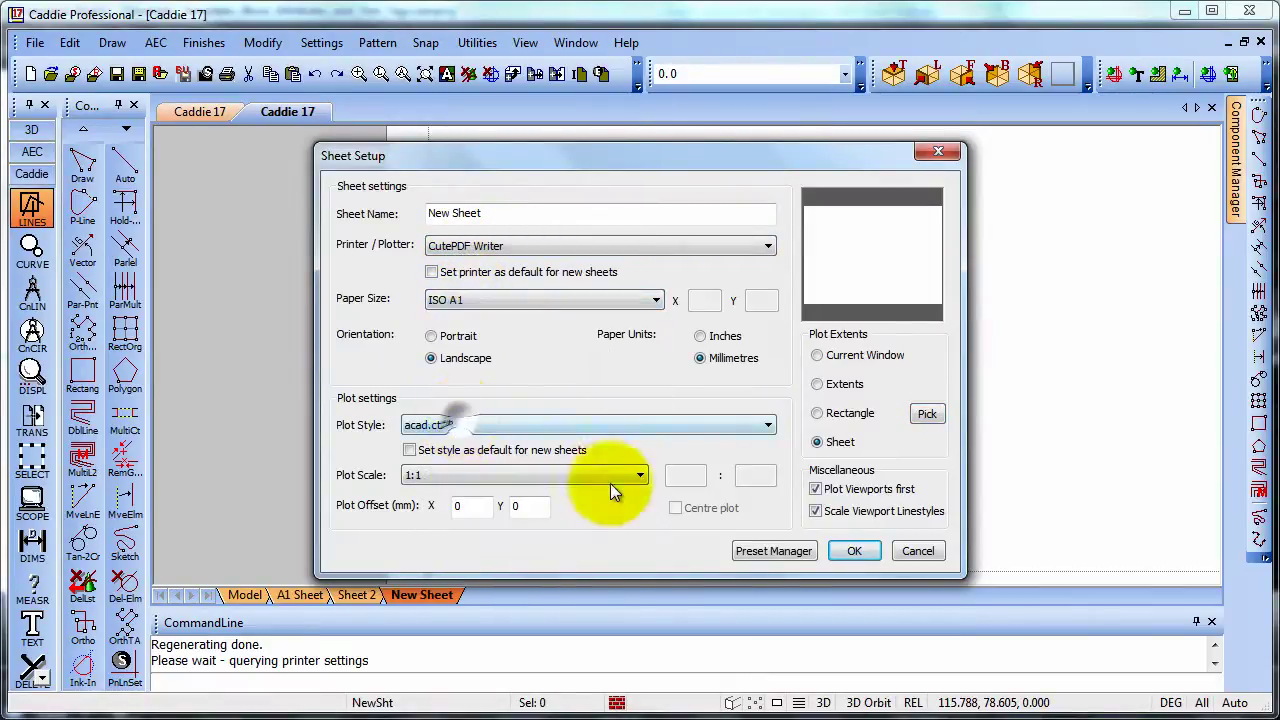
click(853, 550)
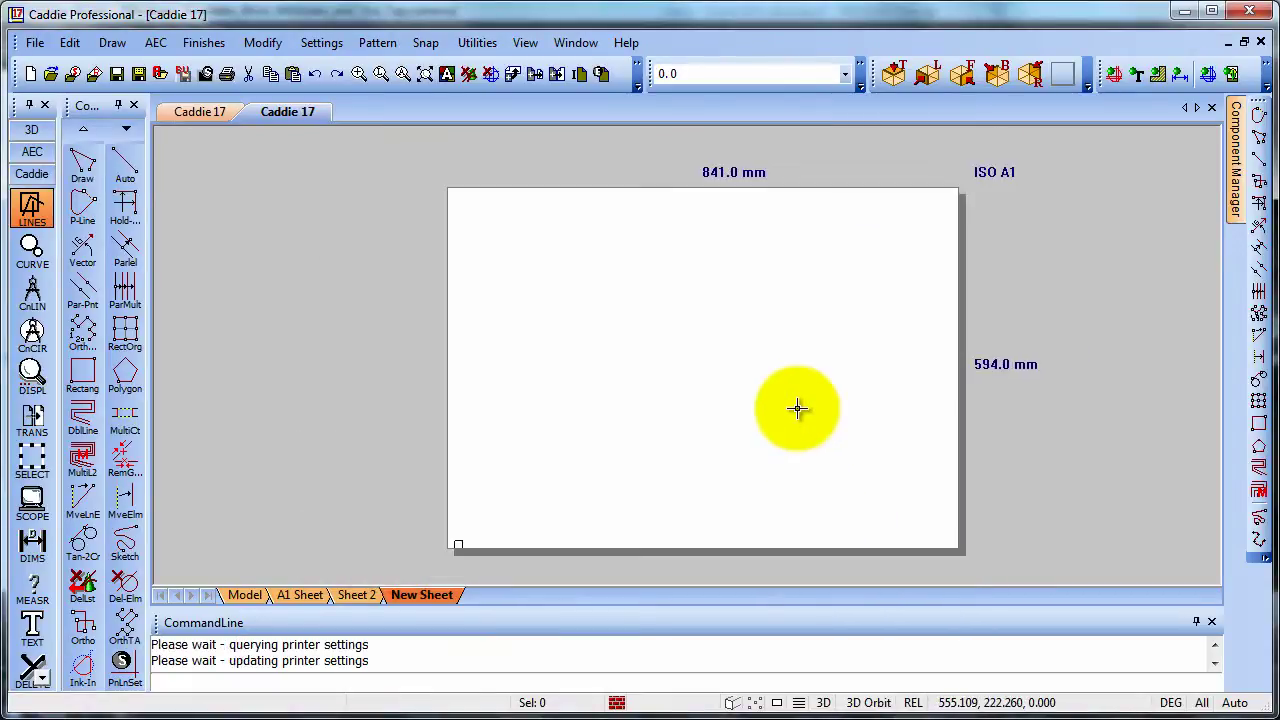
Step: Insert a drawing sheet using the A1 New layout
right_click(786, 434)
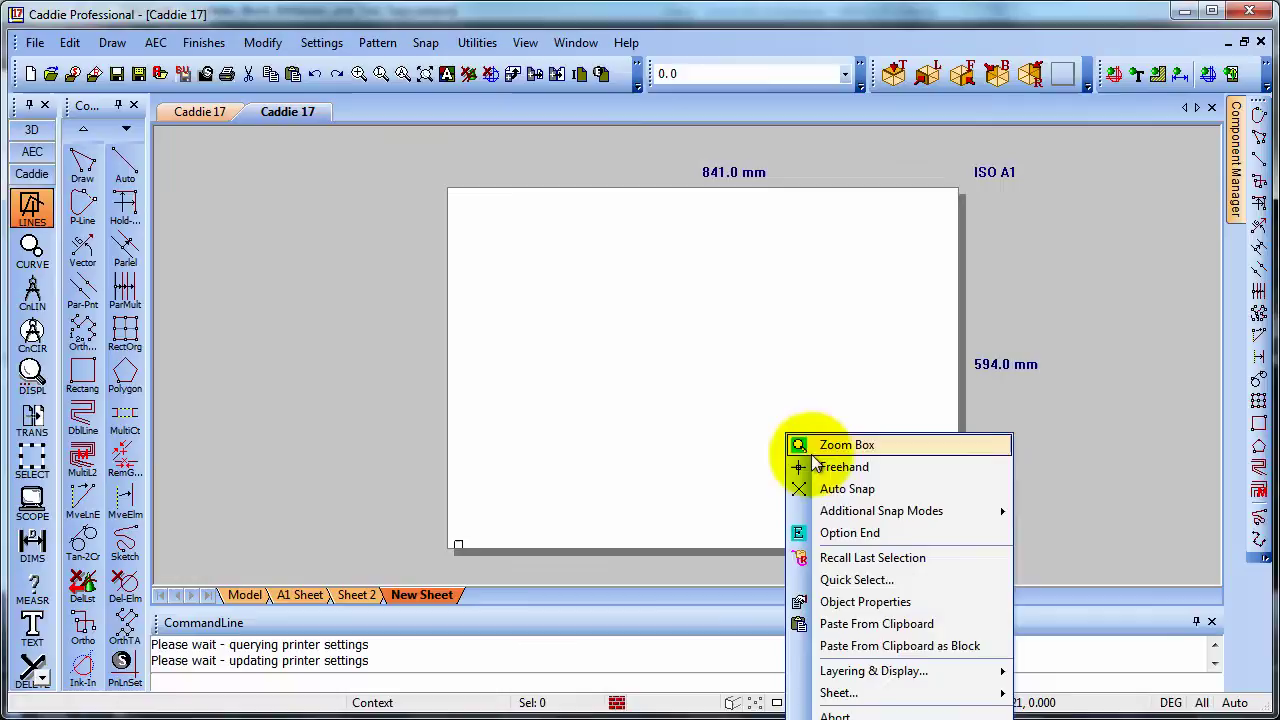
mouse_move(911, 688)
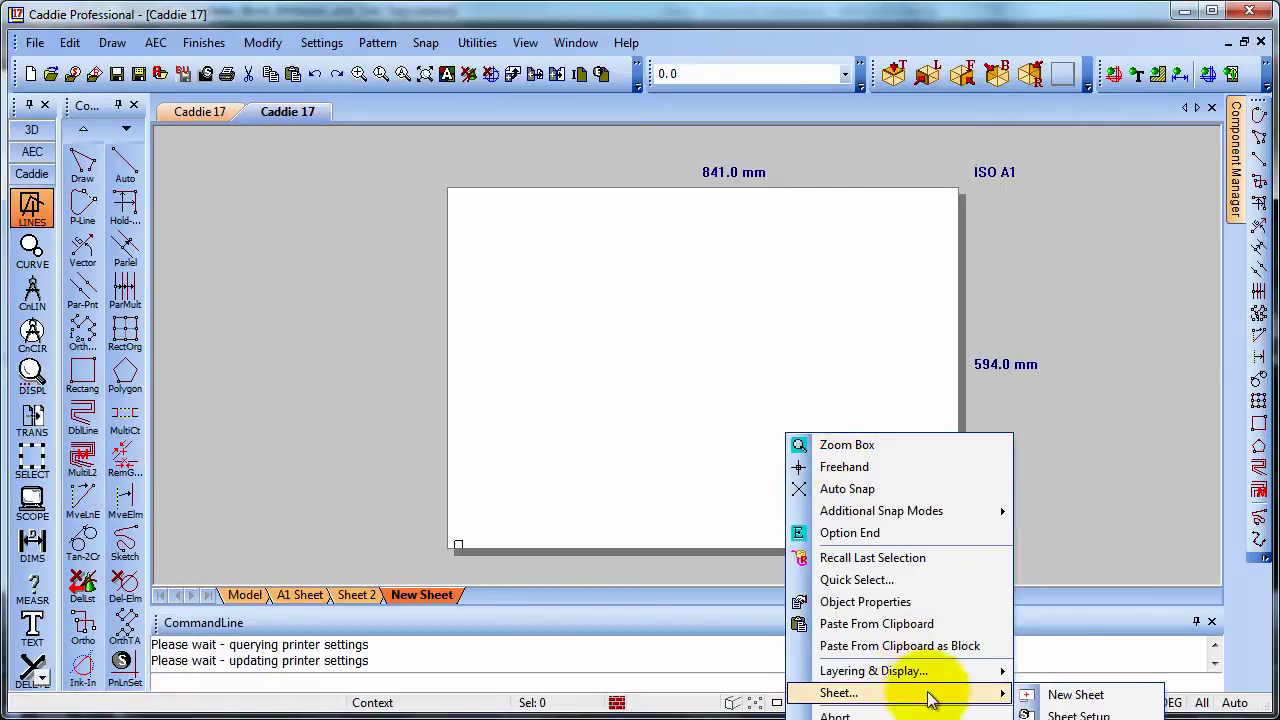
click(1070, 697)
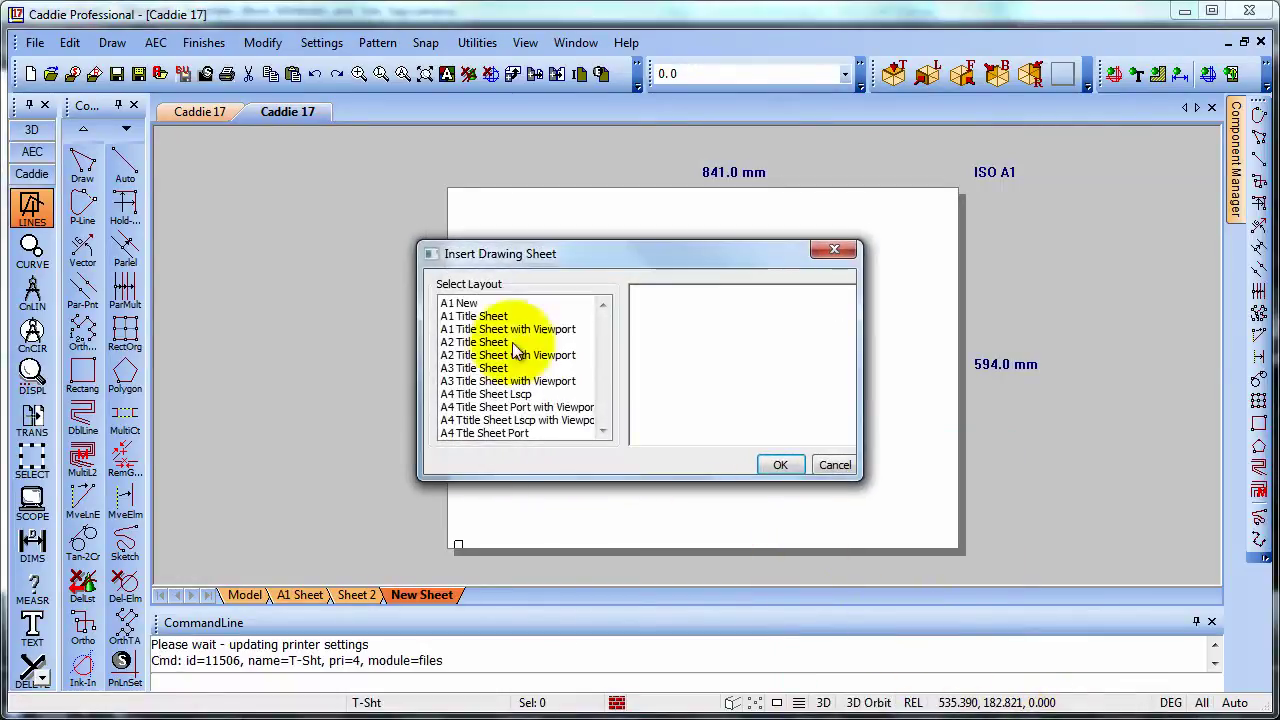
click(458, 304)
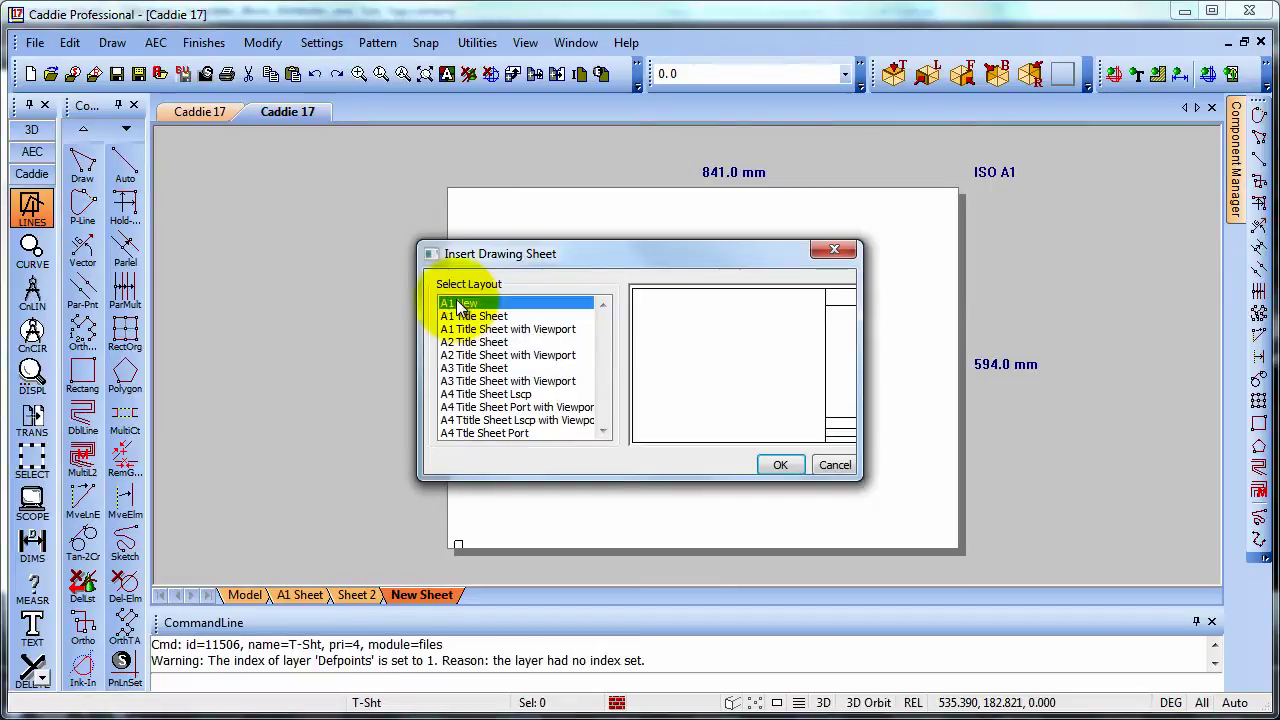
click(781, 467)
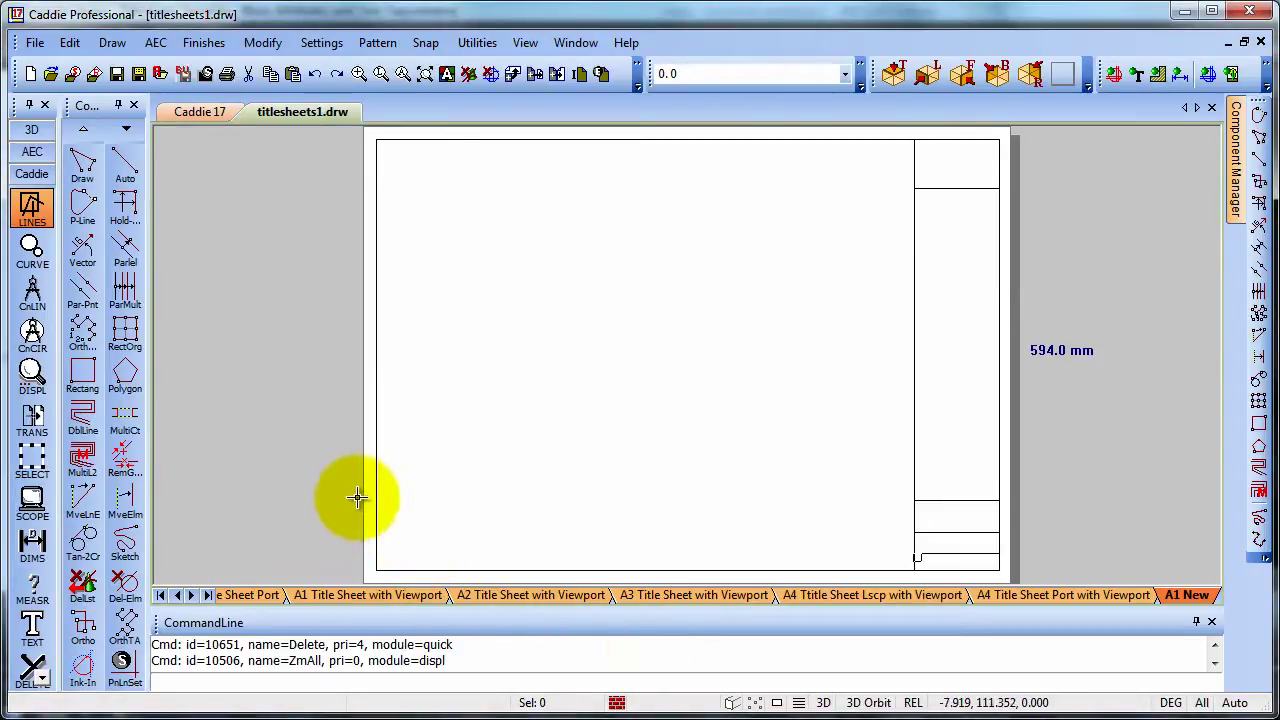
Step: Define a new attribute with both tag and prompt set to Client Name
scroll(849, 460, up, 3)
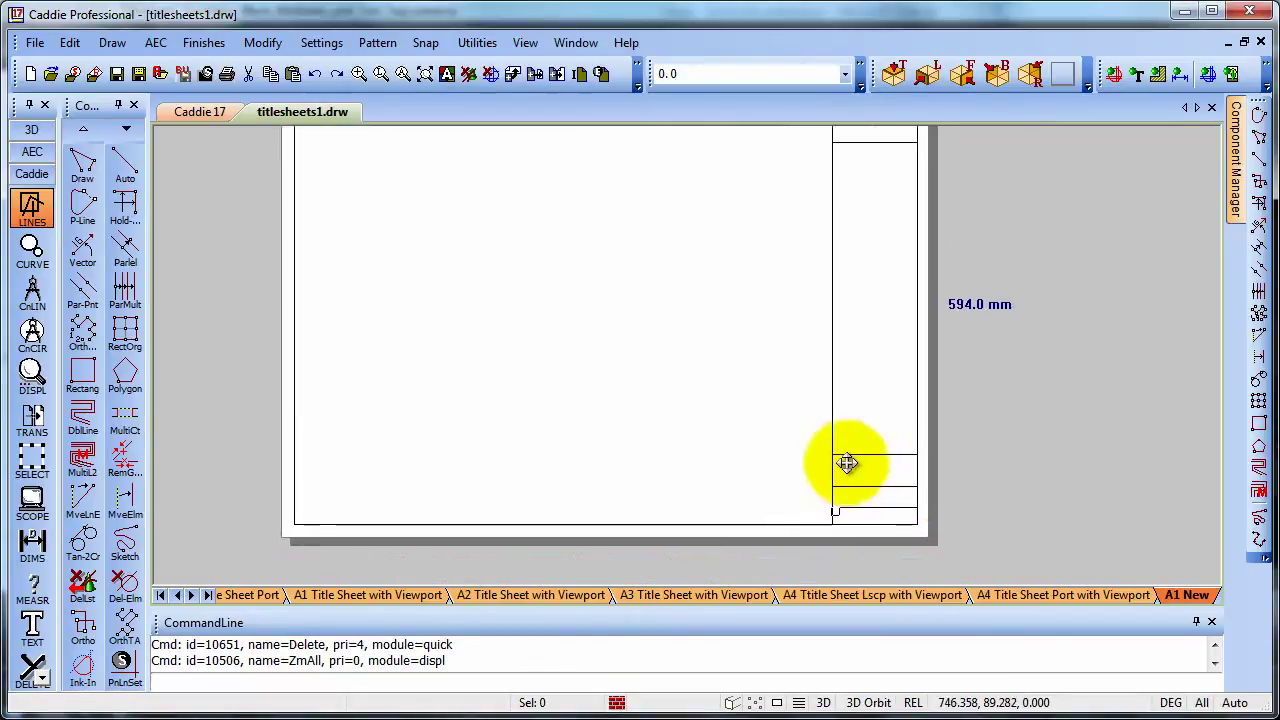
scroll(617, 380, up, 2)
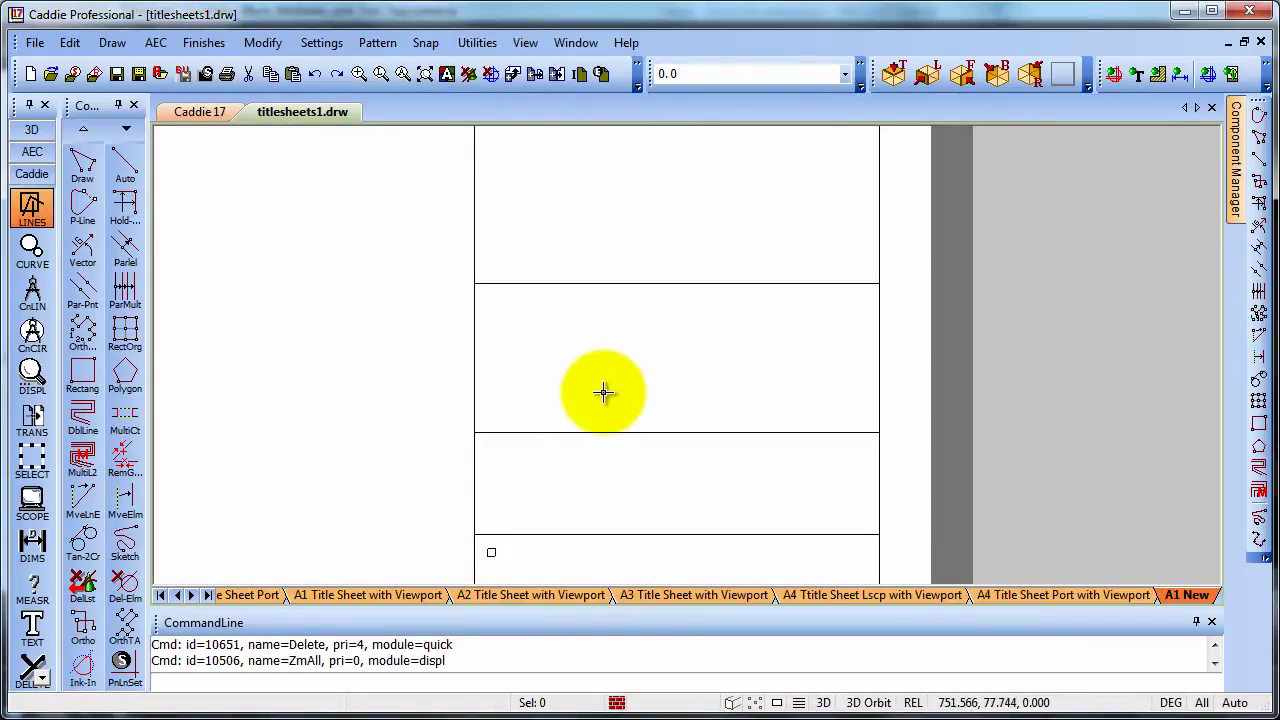
middle_drag(626, 391, 675, 386)
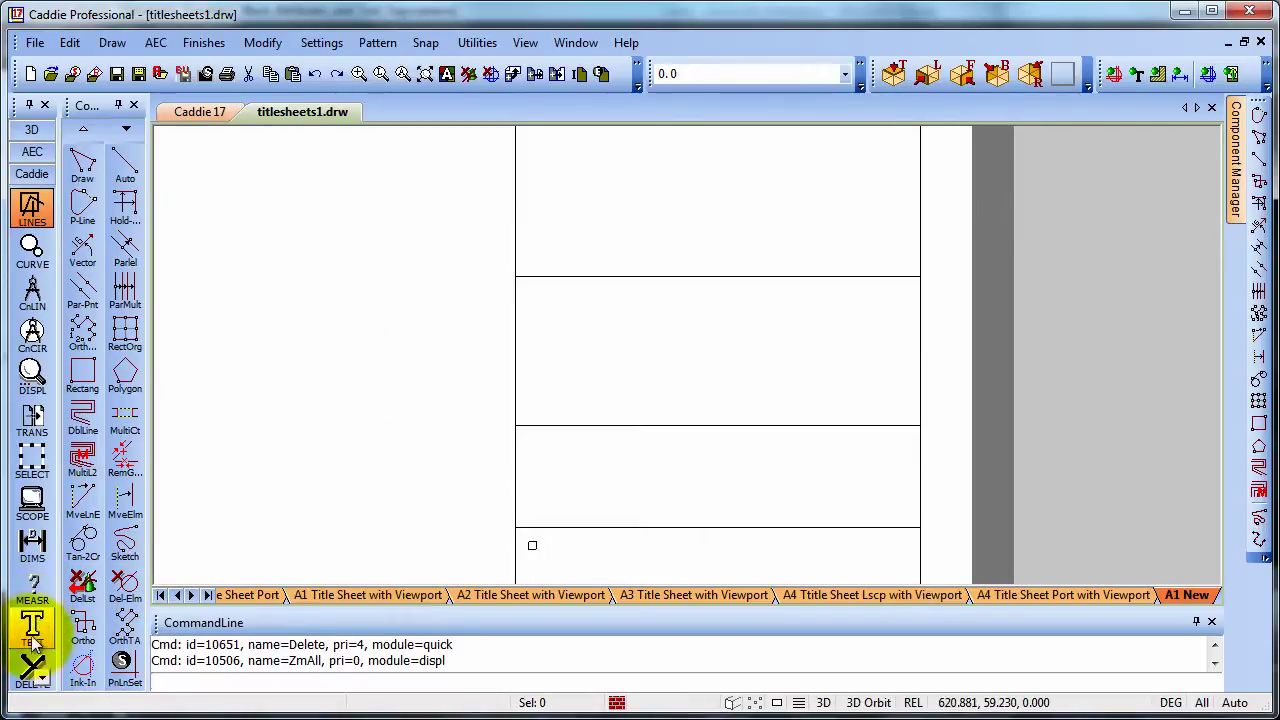
scroll(31, 623, down, 8)
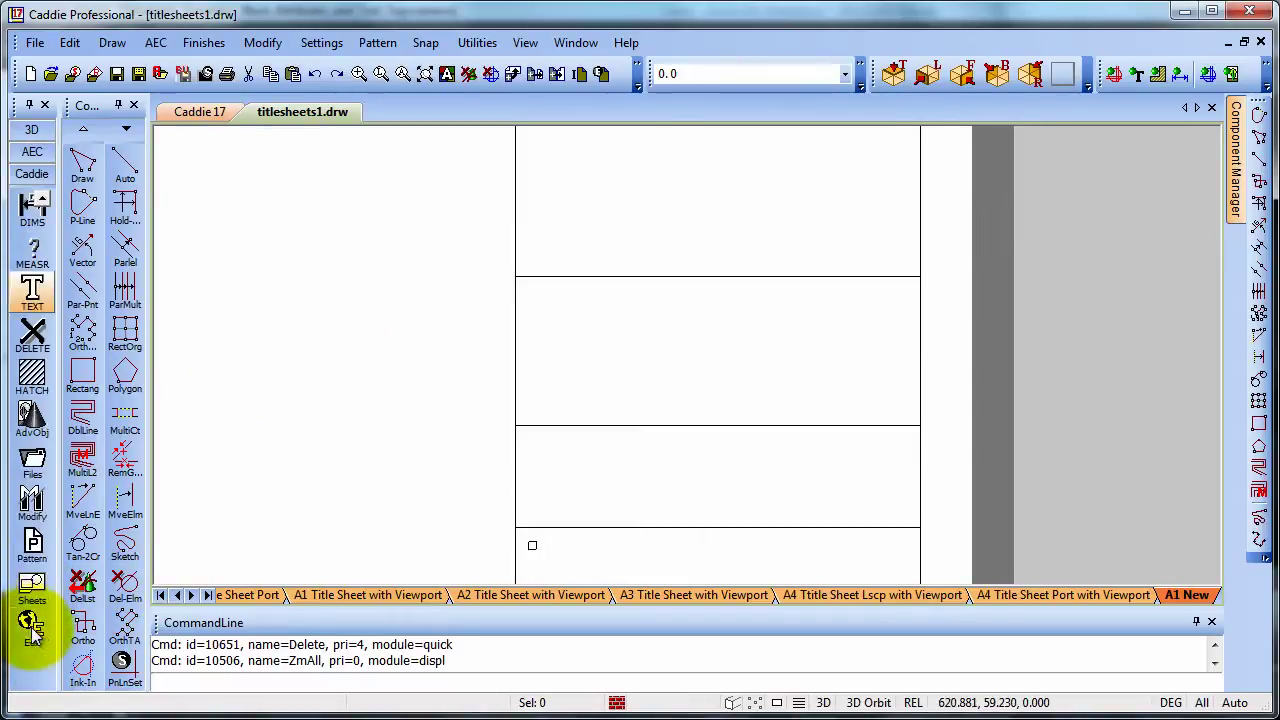
click(28, 418)
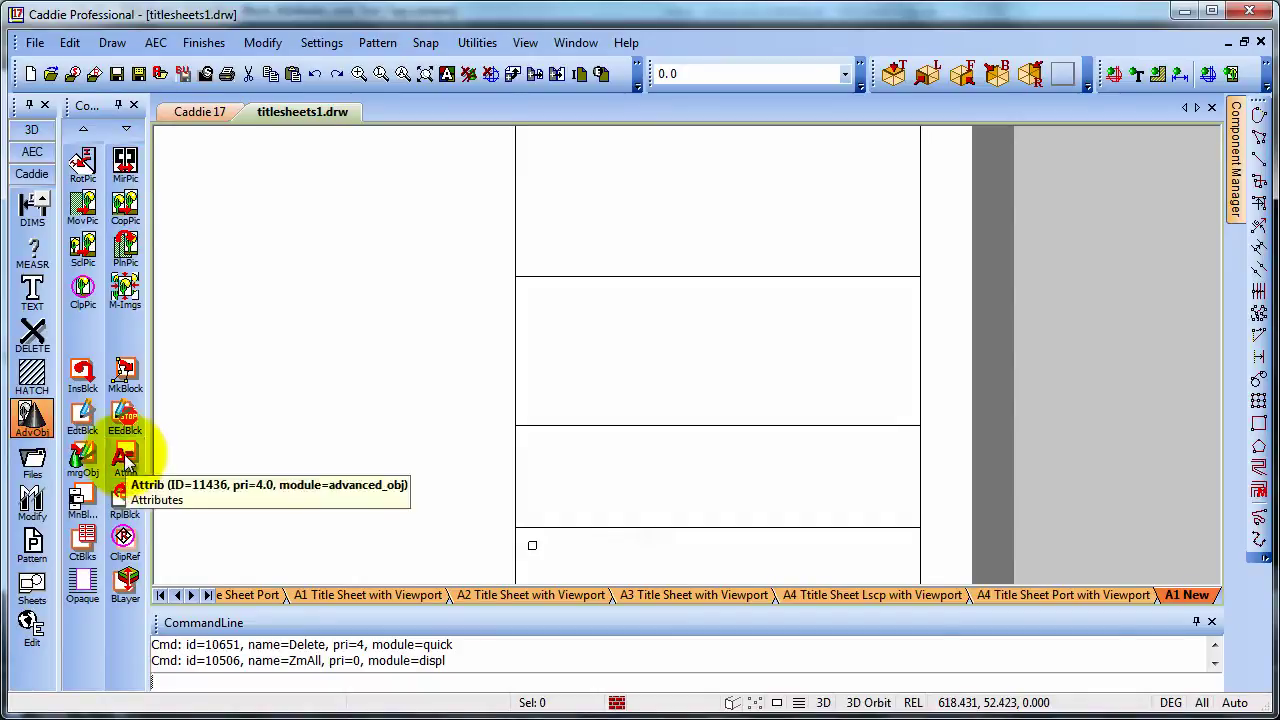
click(125, 460)
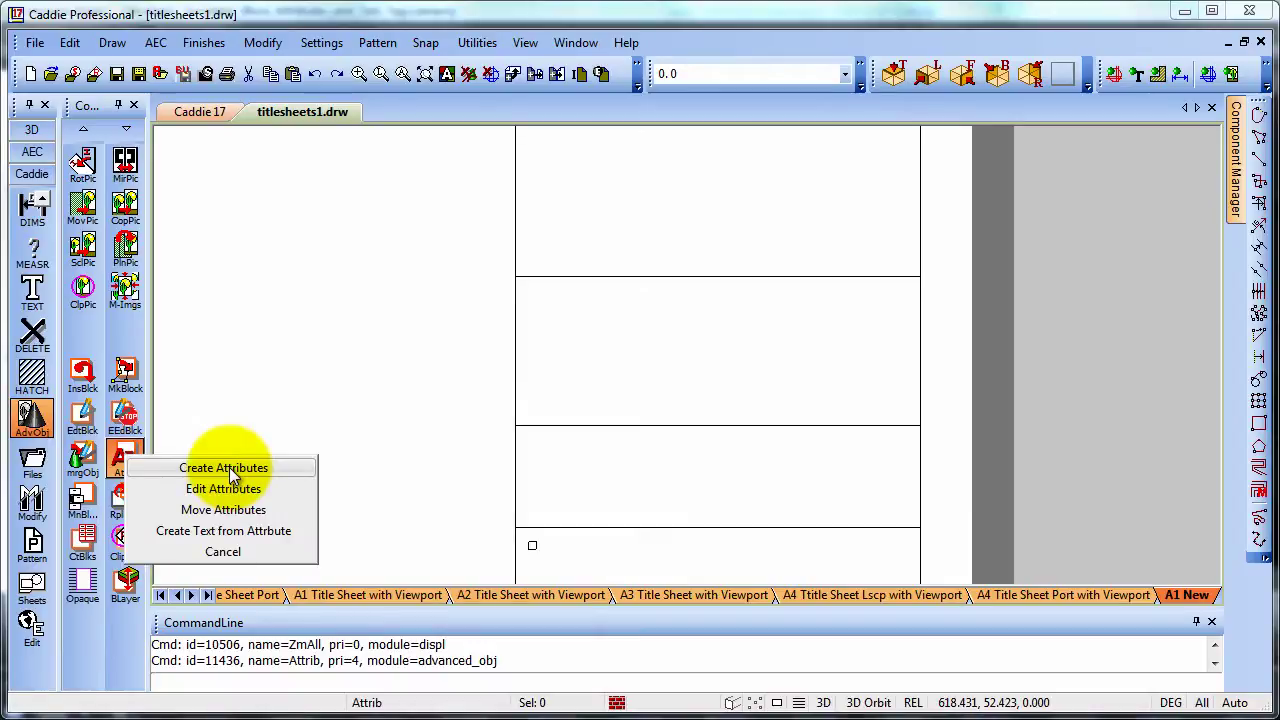
click(228, 466)
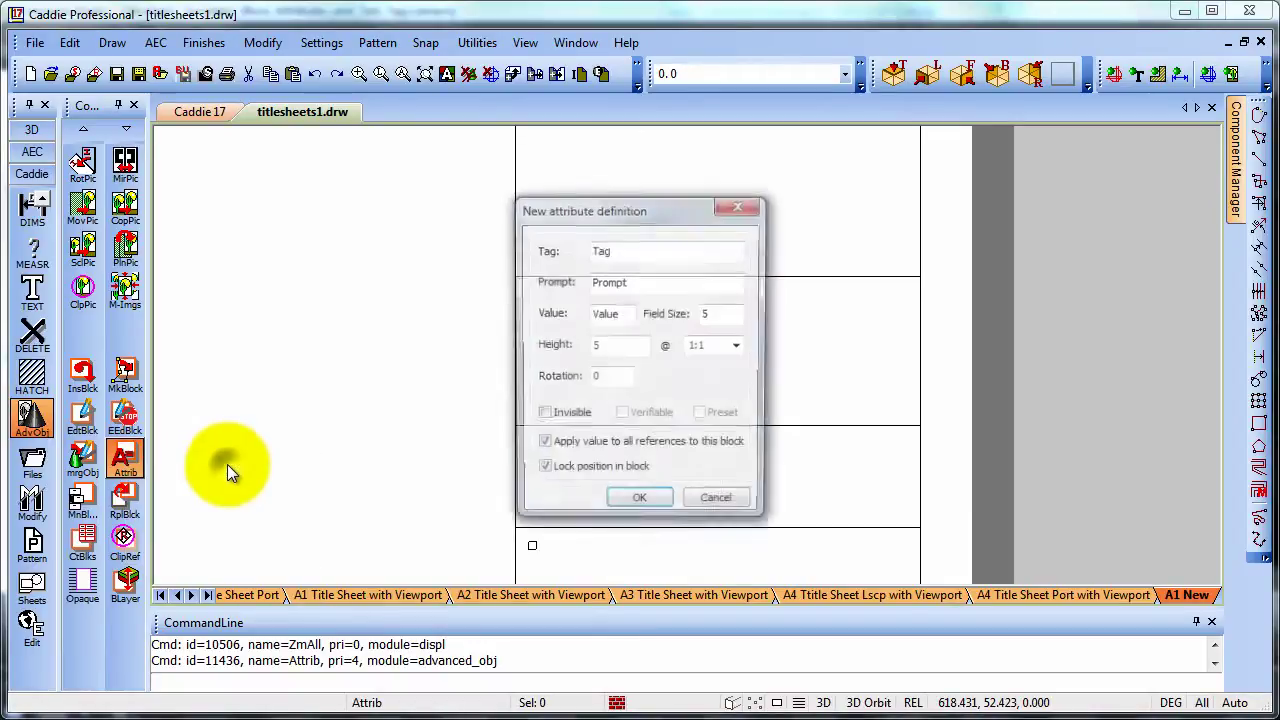
double_click(640, 250)
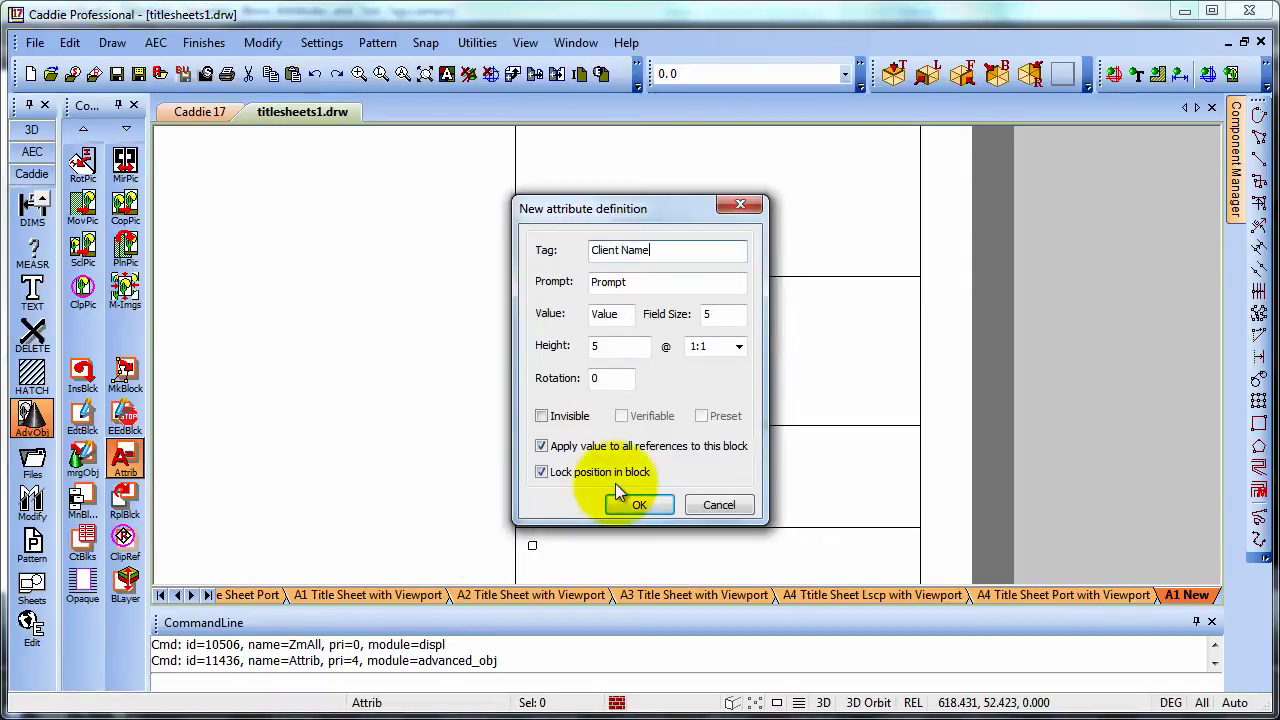
drag(686, 251, 530, 268)
key(ctrl+c)
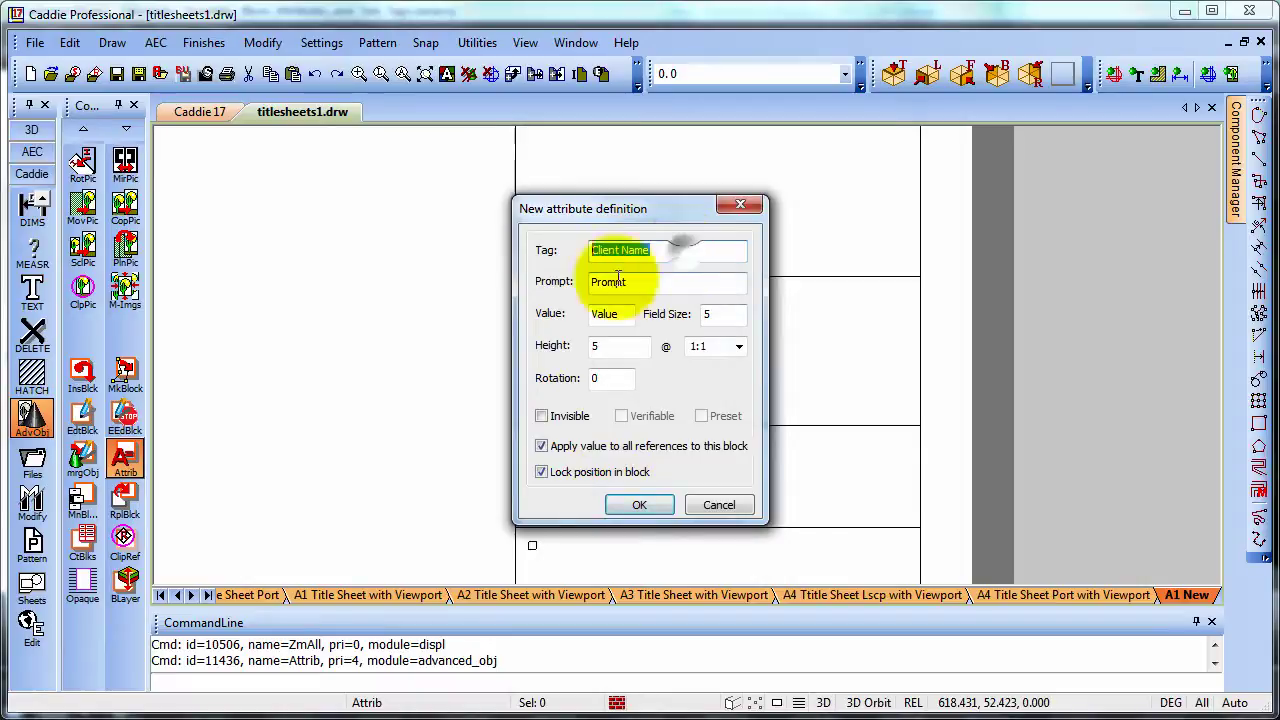
drag(645, 282, 537, 278)
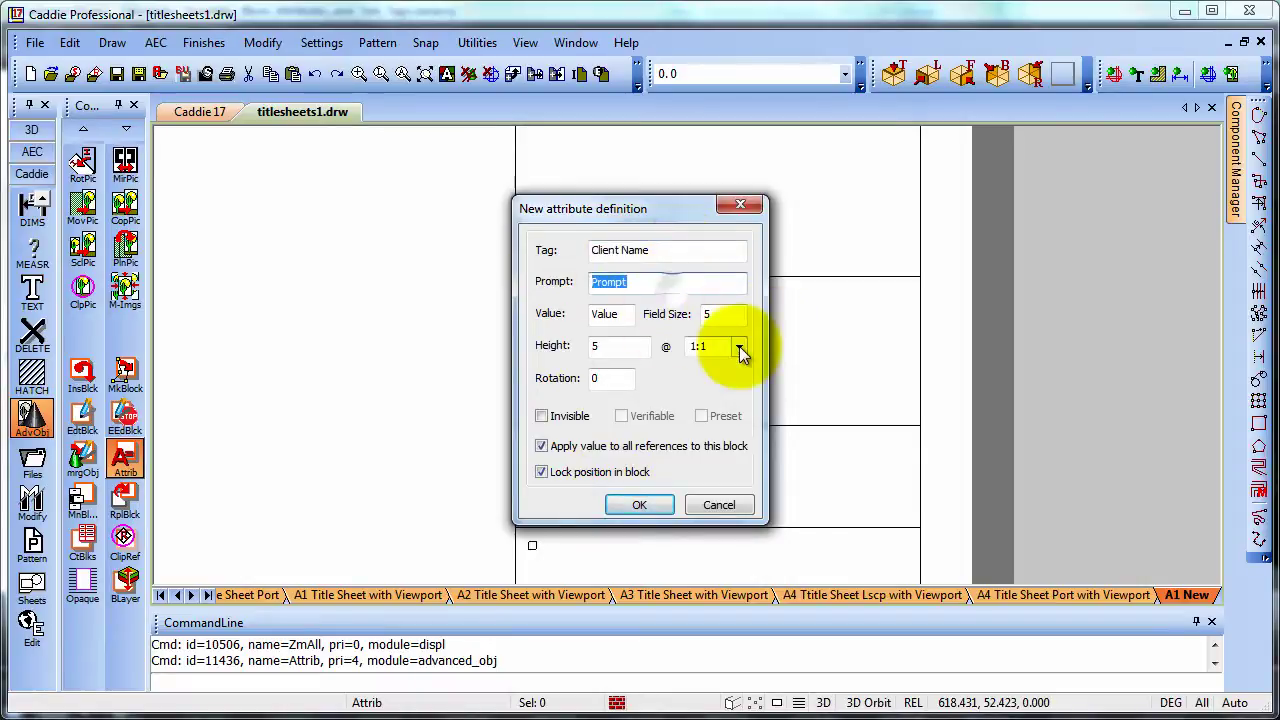
key(ctrl+v)
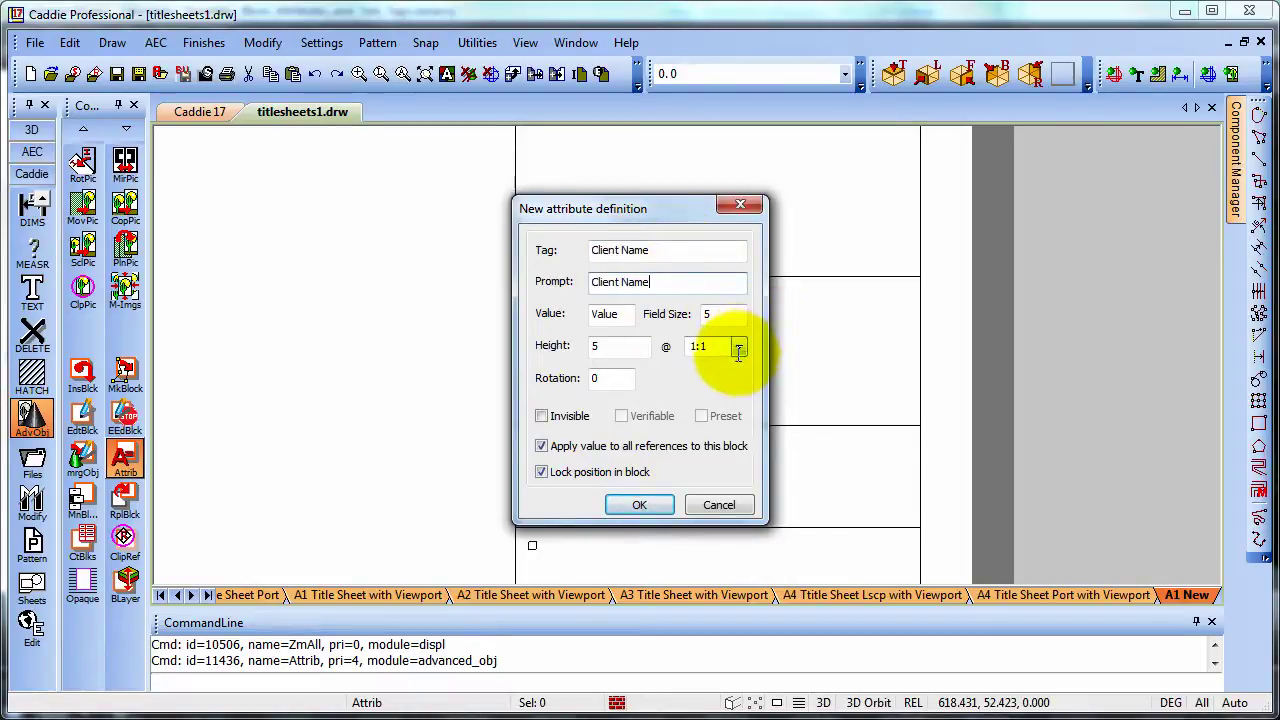
Step: Turn off Apply value to all references and place ClientName in the second title panel
click(628, 380)
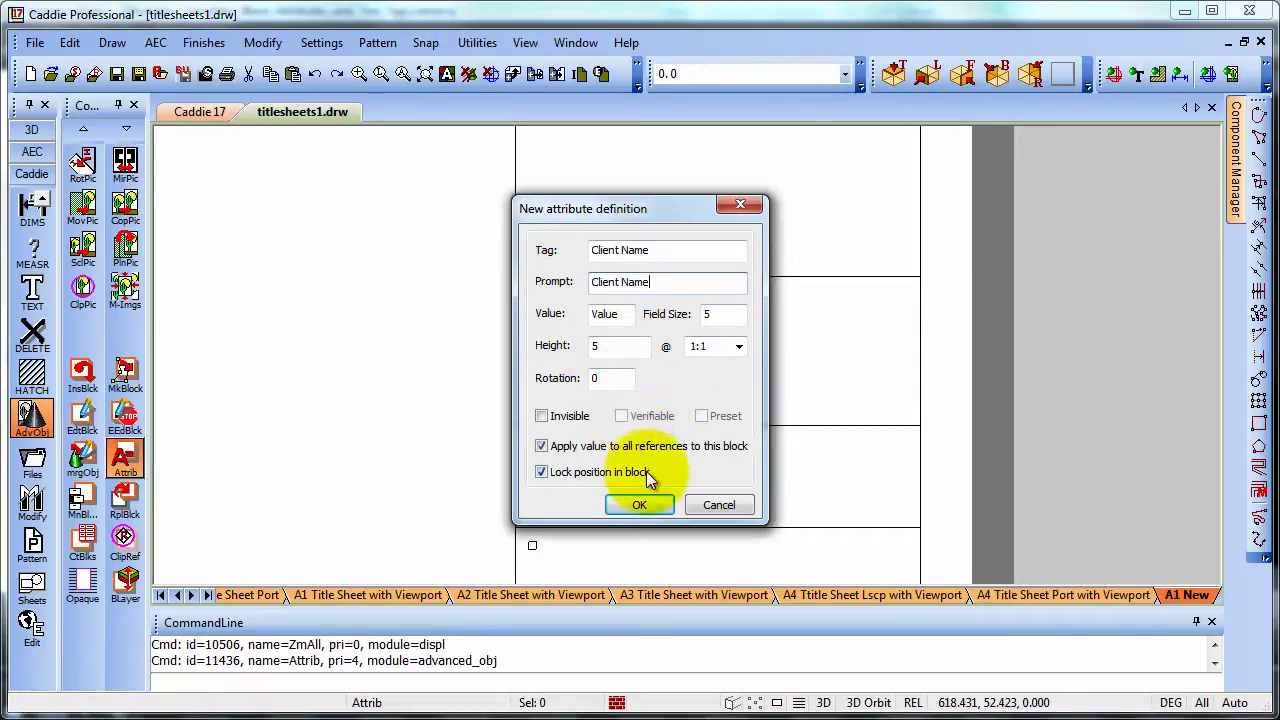
click(543, 447)
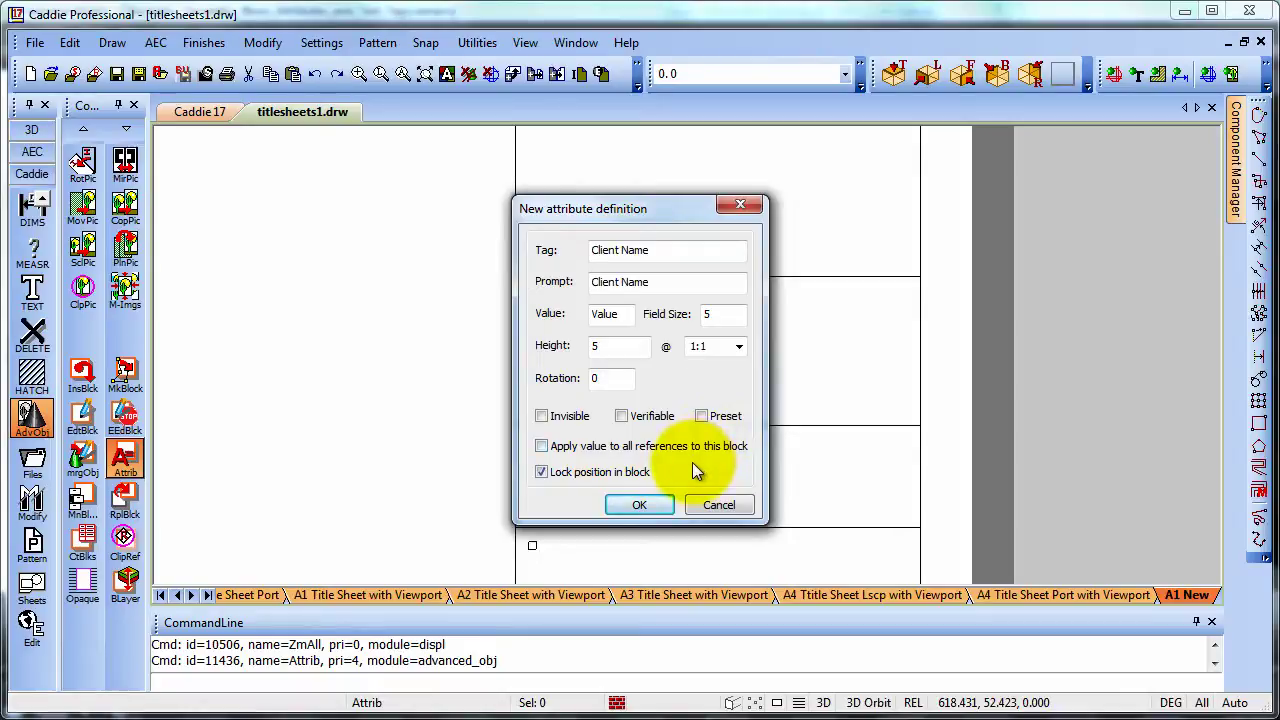
click(649, 503)
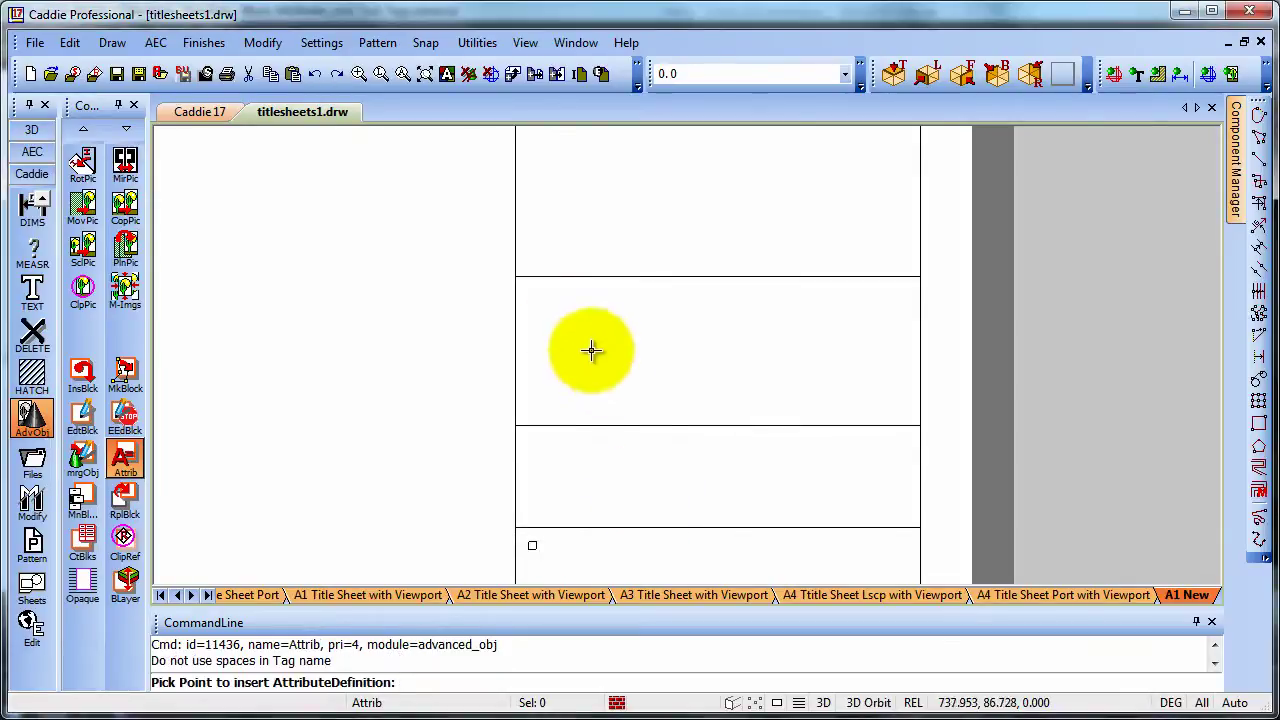
click(549, 313)
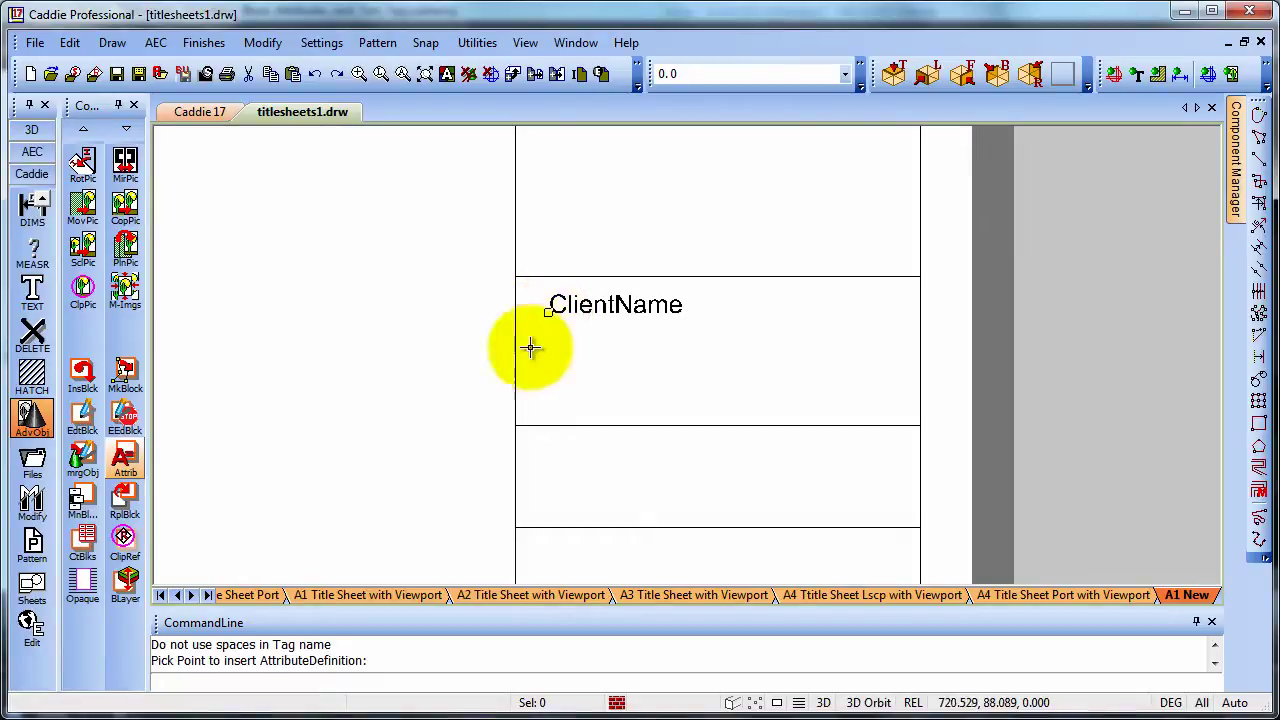
Step: Define a Project attribute with tag and prompt Project and place it below ClientName
click(124, 464)
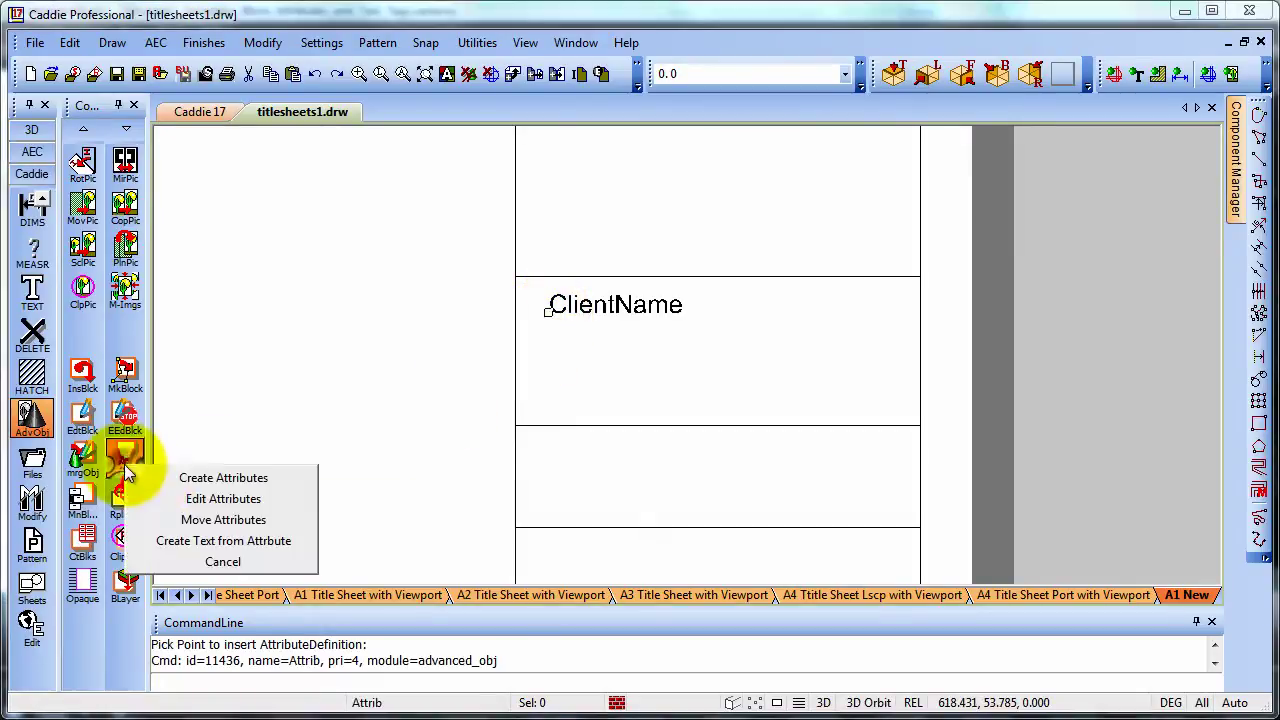
click(234, 478)
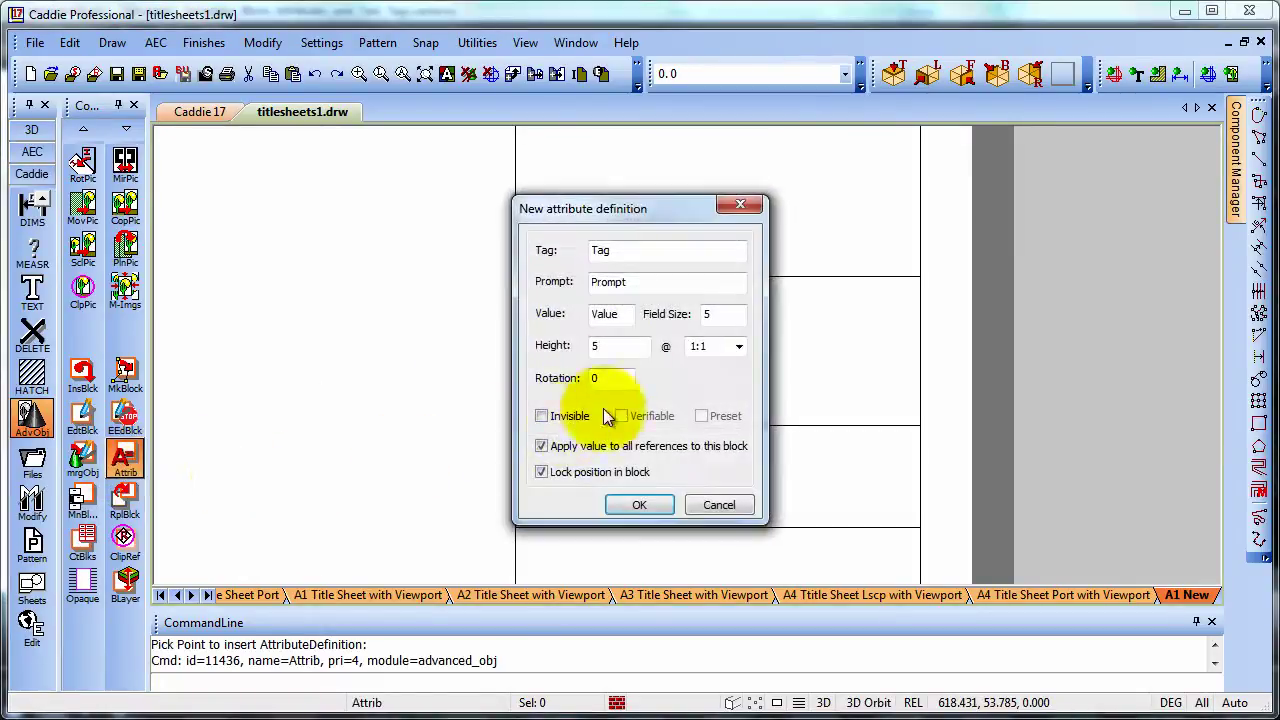
double_click(600, 251)
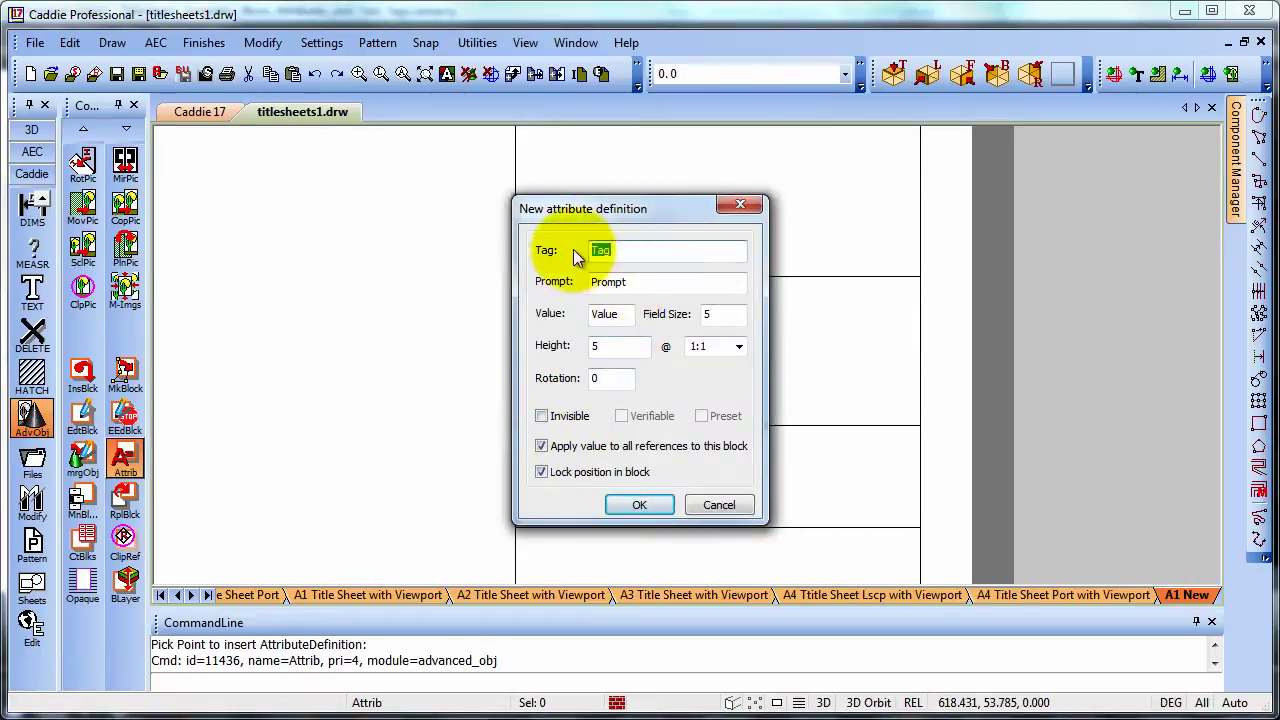
text(Project)
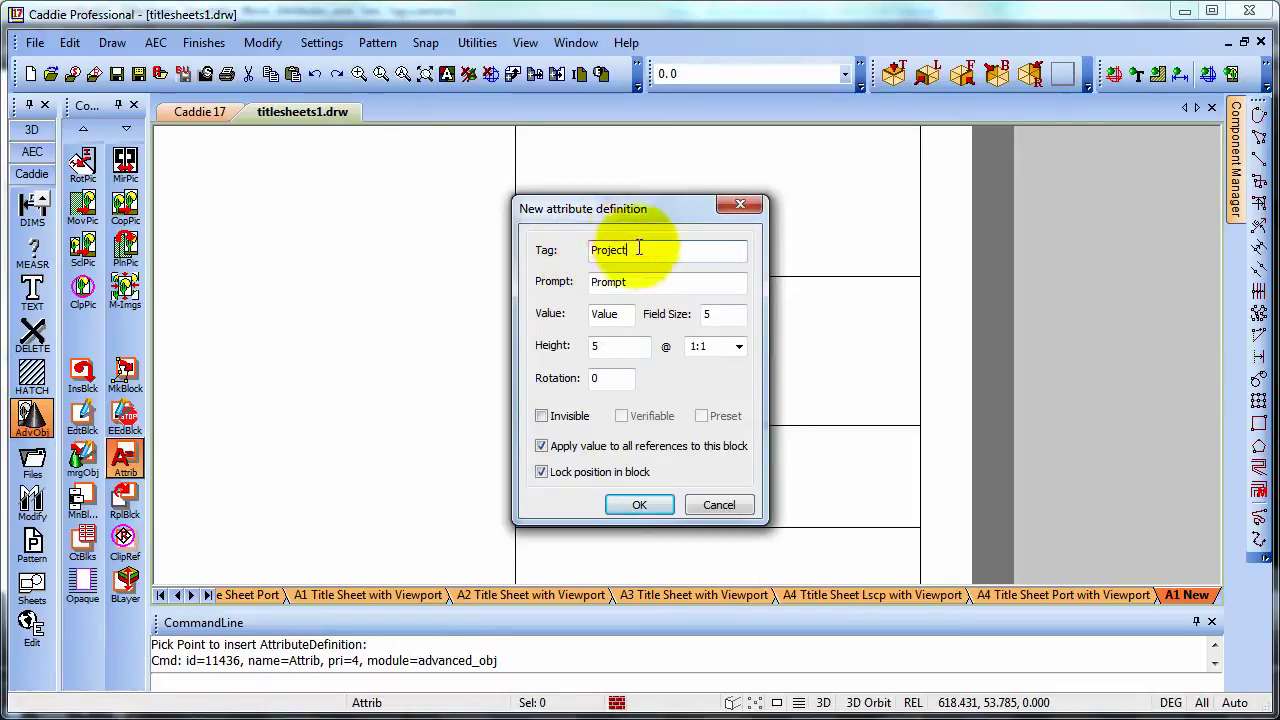
double_click(625, 250)
key(ctrl+c)
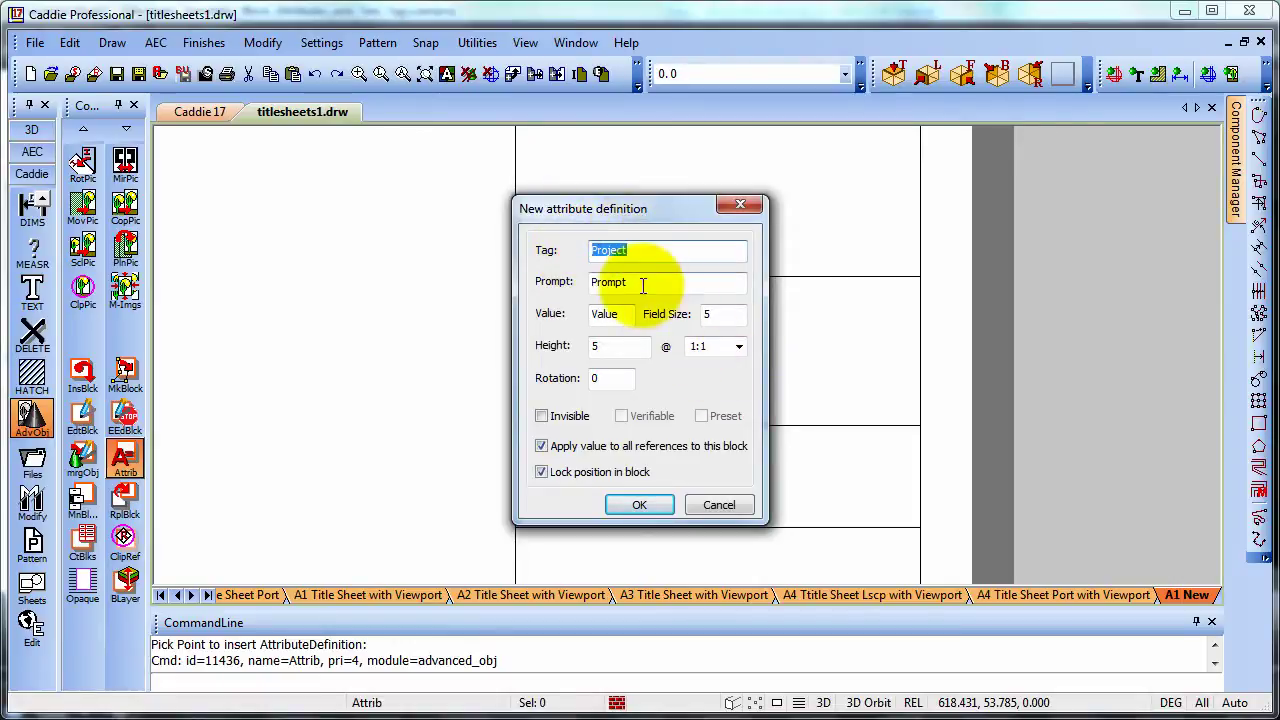
double_click(610, 283)
key(ctrl+v)
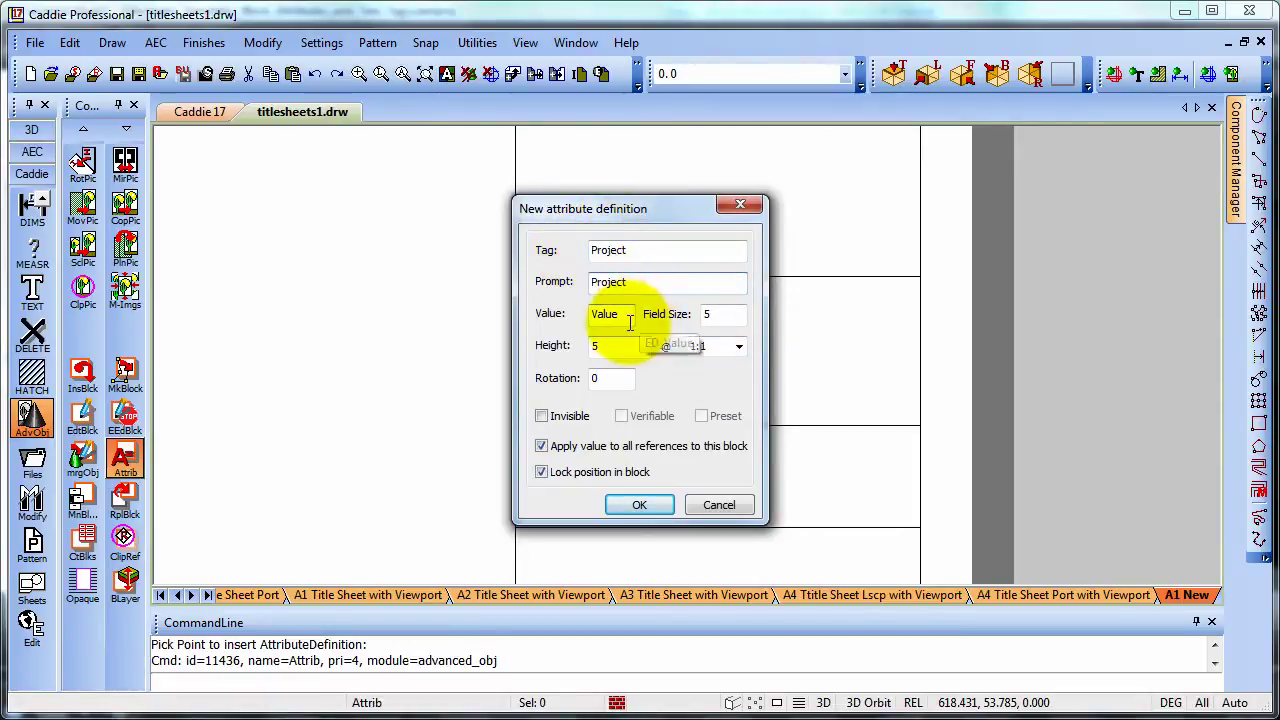
click(542, 446)
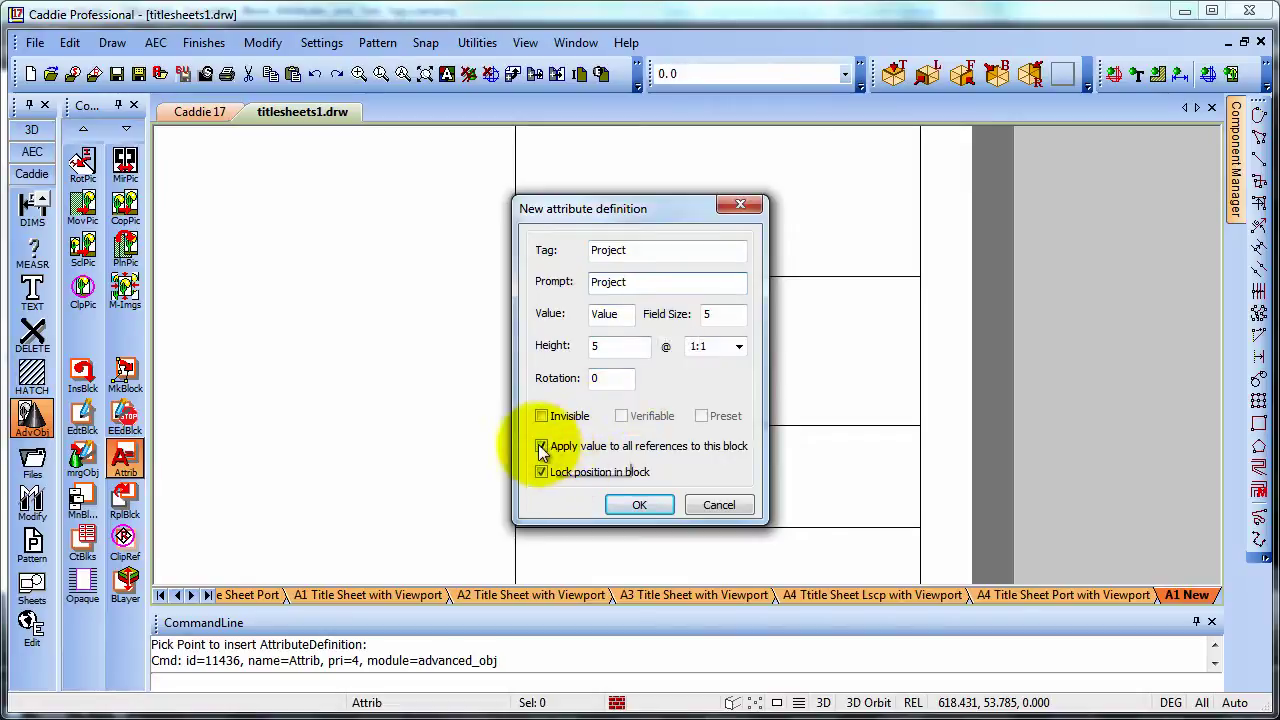
click(648, 502)
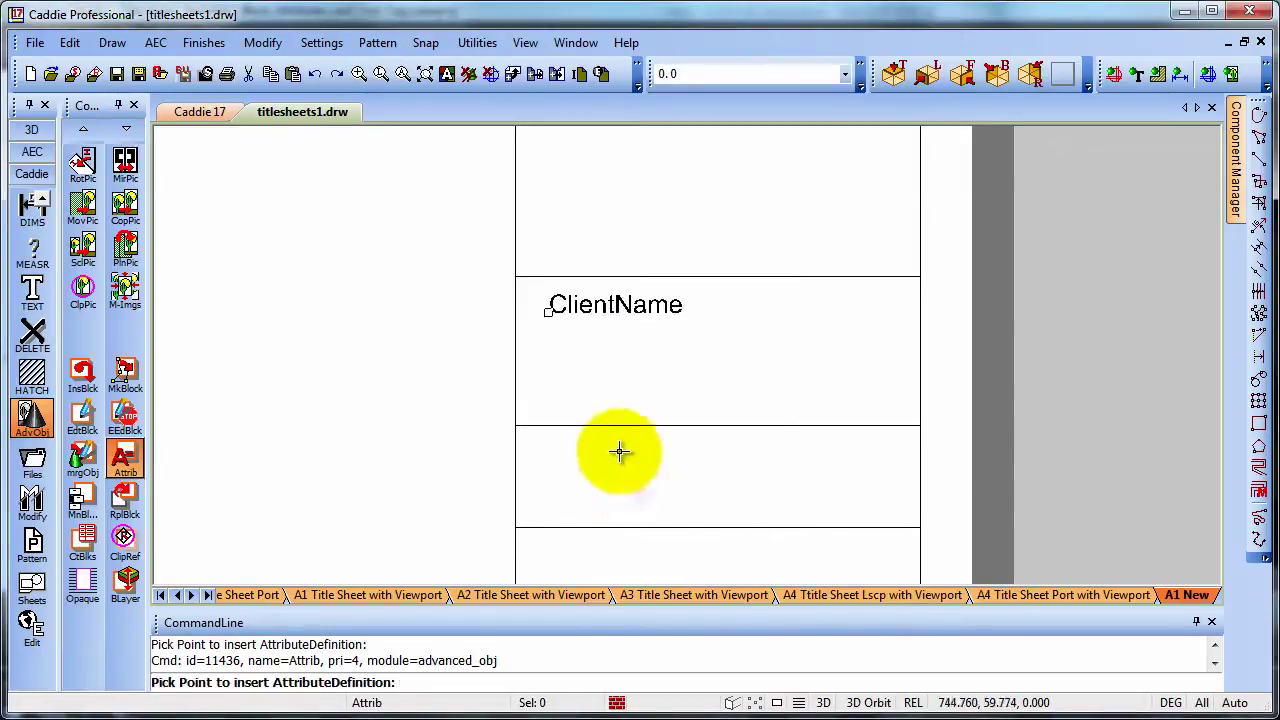
click(550, 383)
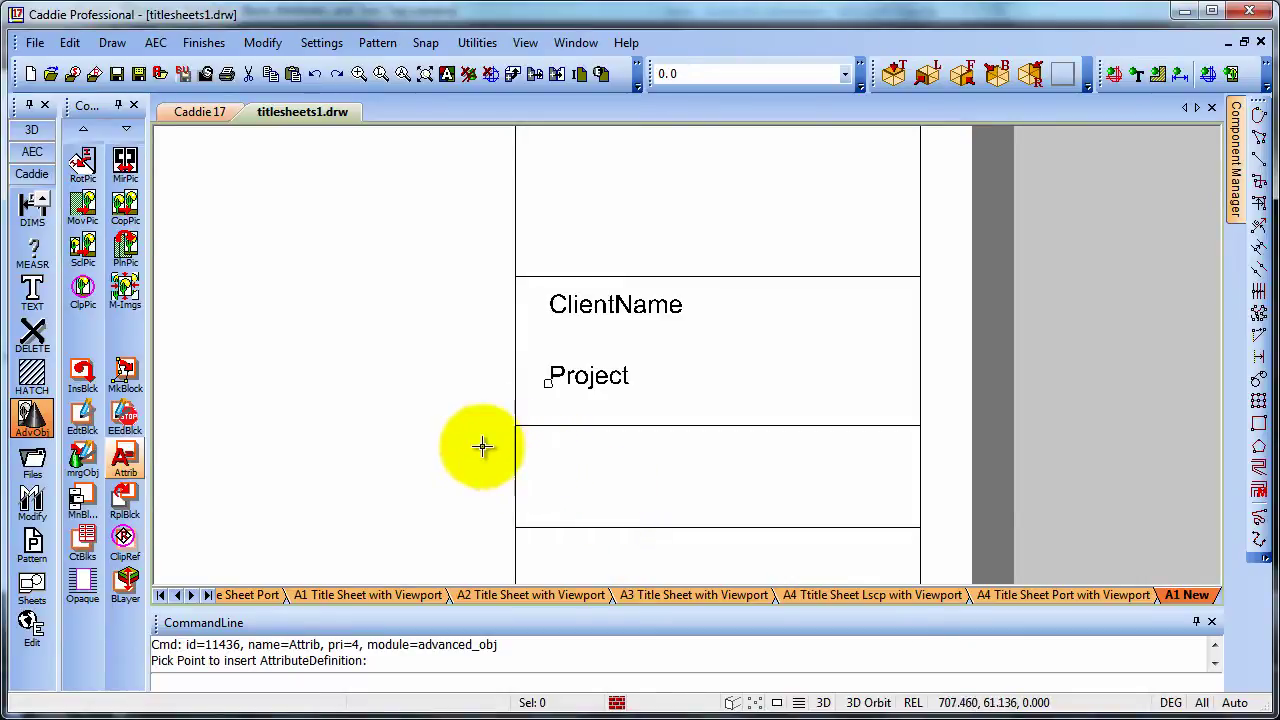
Step: Window-select the ClientName and Project attributes and make them into a block named Title01
key(Escape)
click(406, 254)
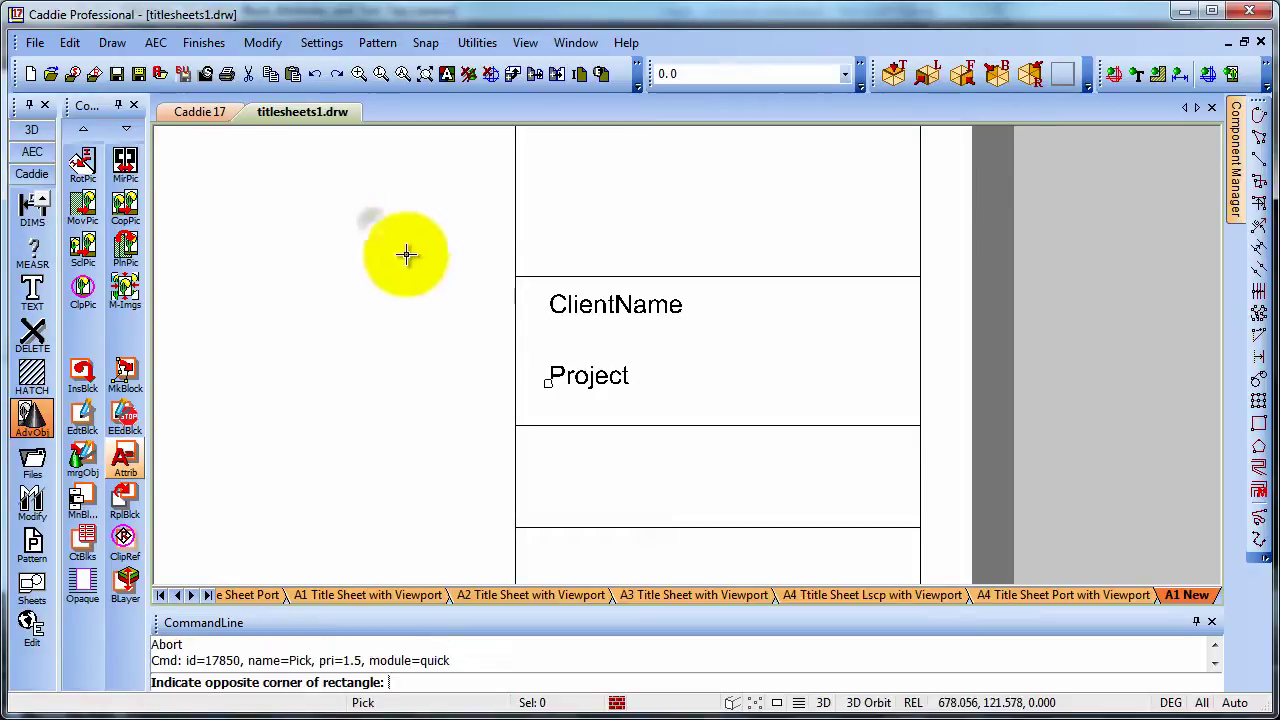
click(720, 409)
right_click(601, 366)
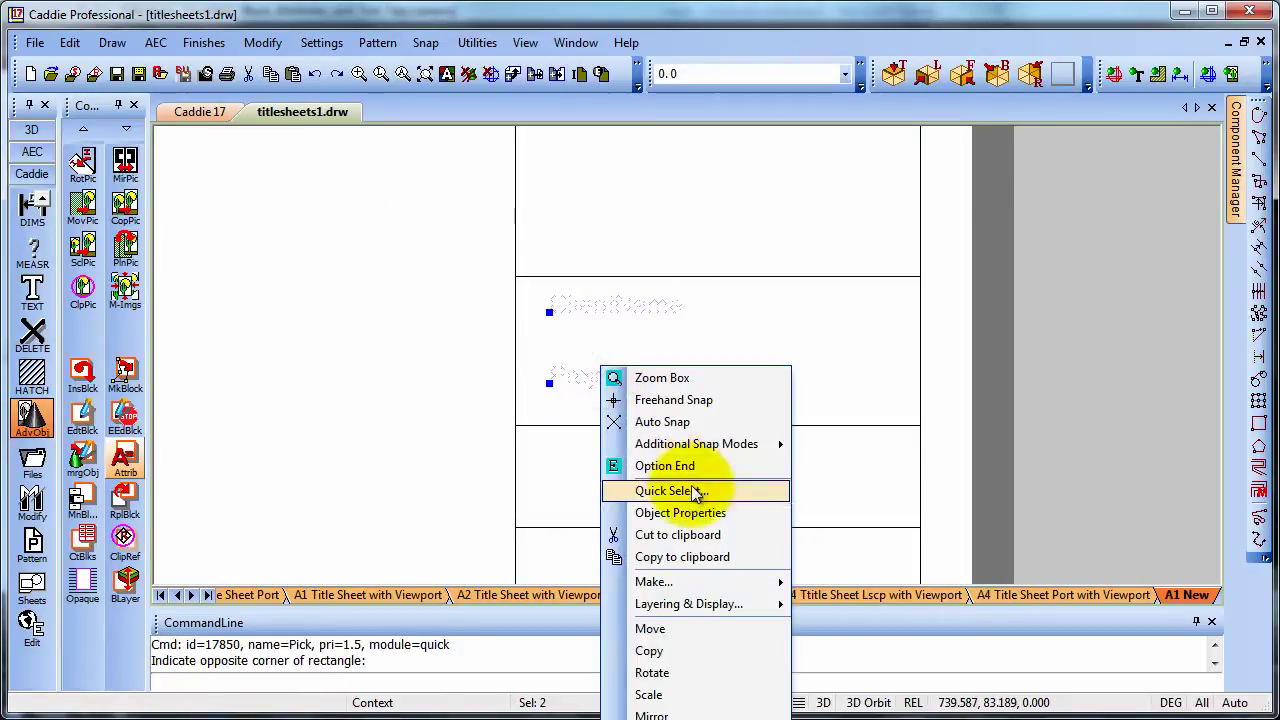
mouse_move(740, 582)
click(835, 584)
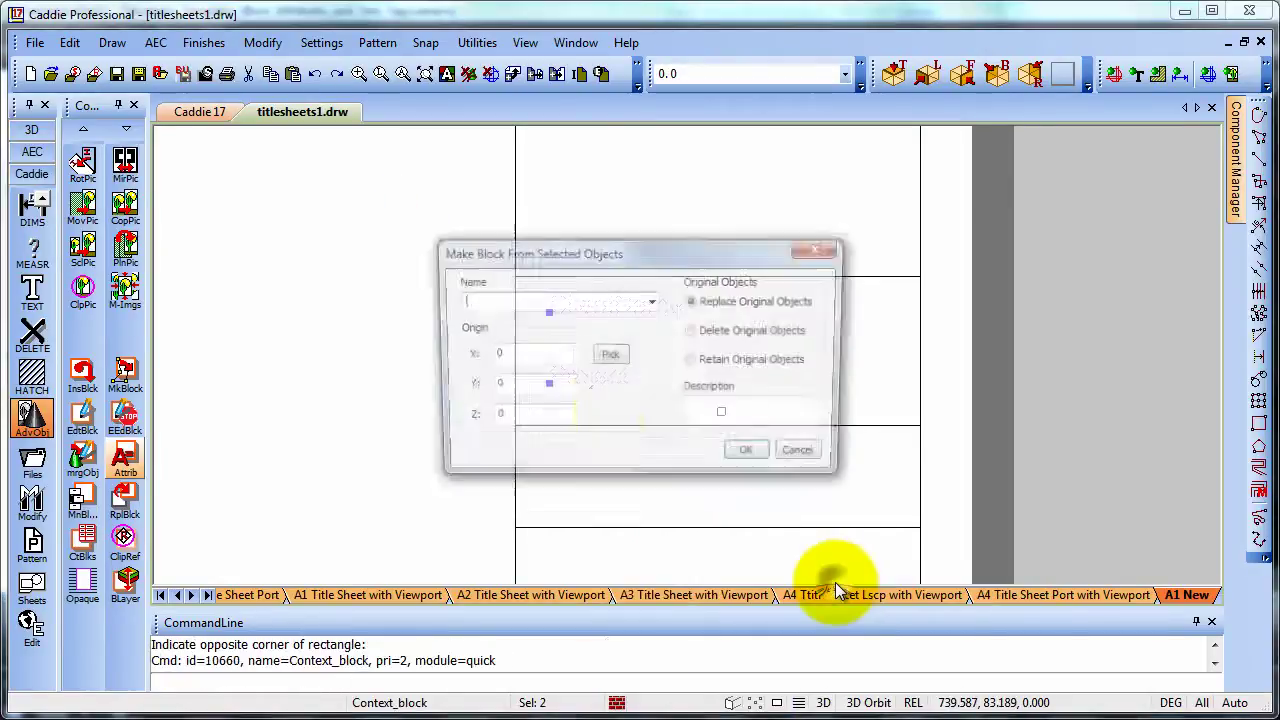
text(Title)
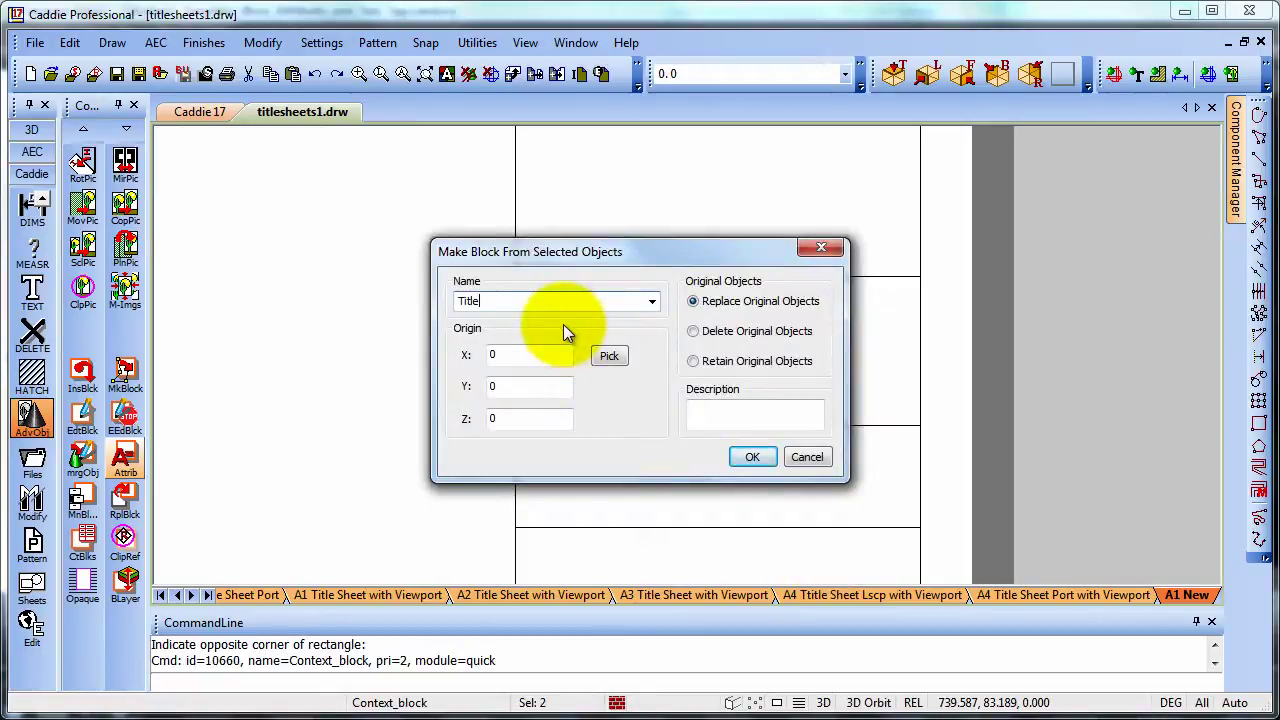
text(01)
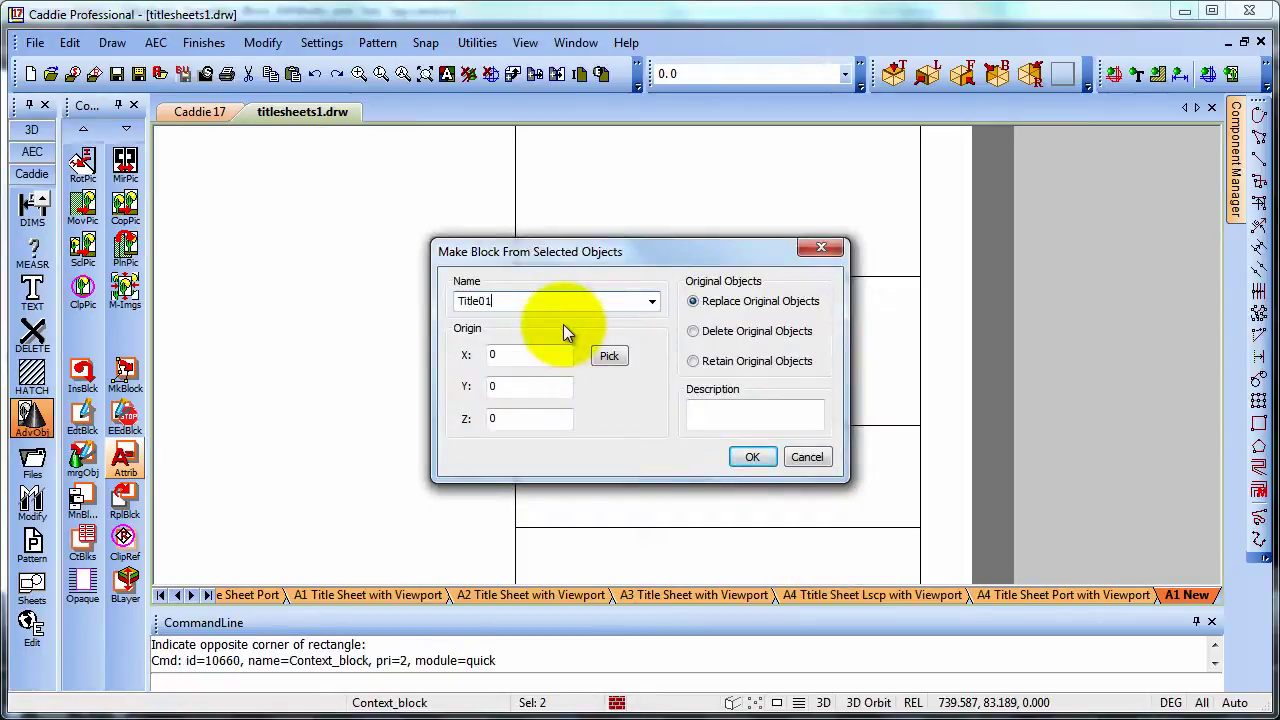
Step: Set the Title01 block origin at the title box corner, paste Title01 as description, and accept defaults
click(608, 355)
click(514, 286)
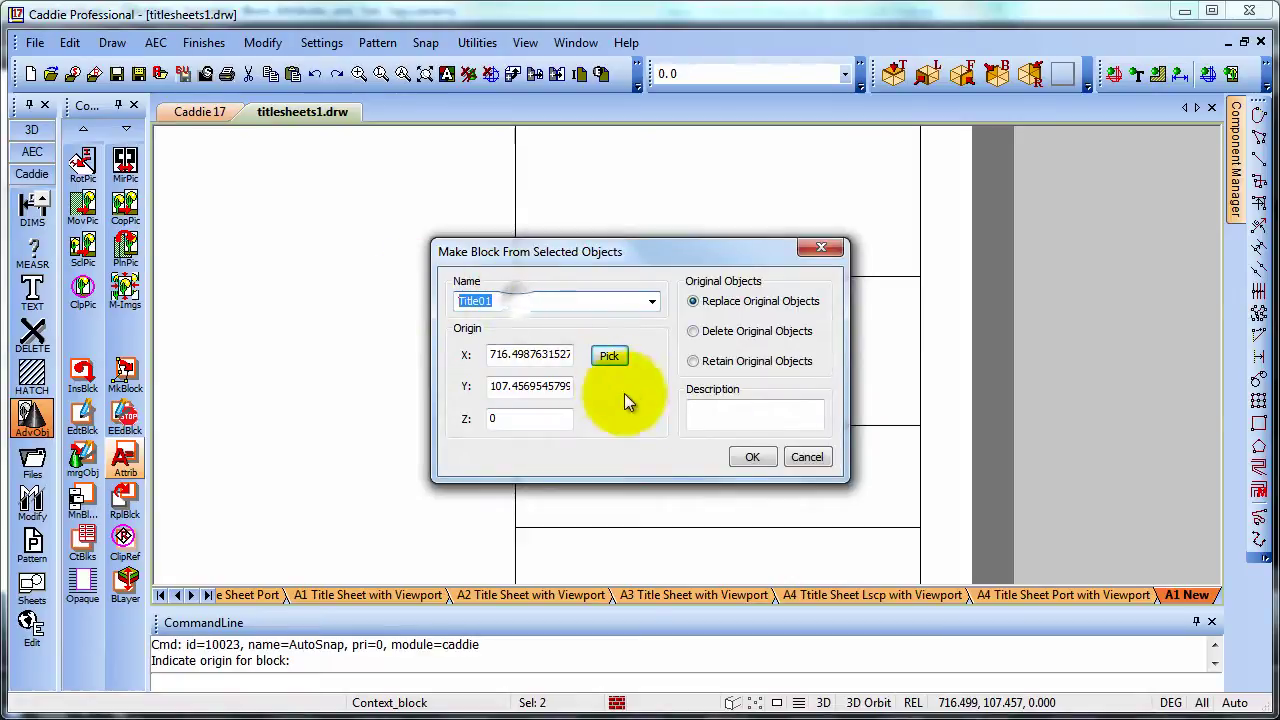
click(705, 414)
text(Title01)
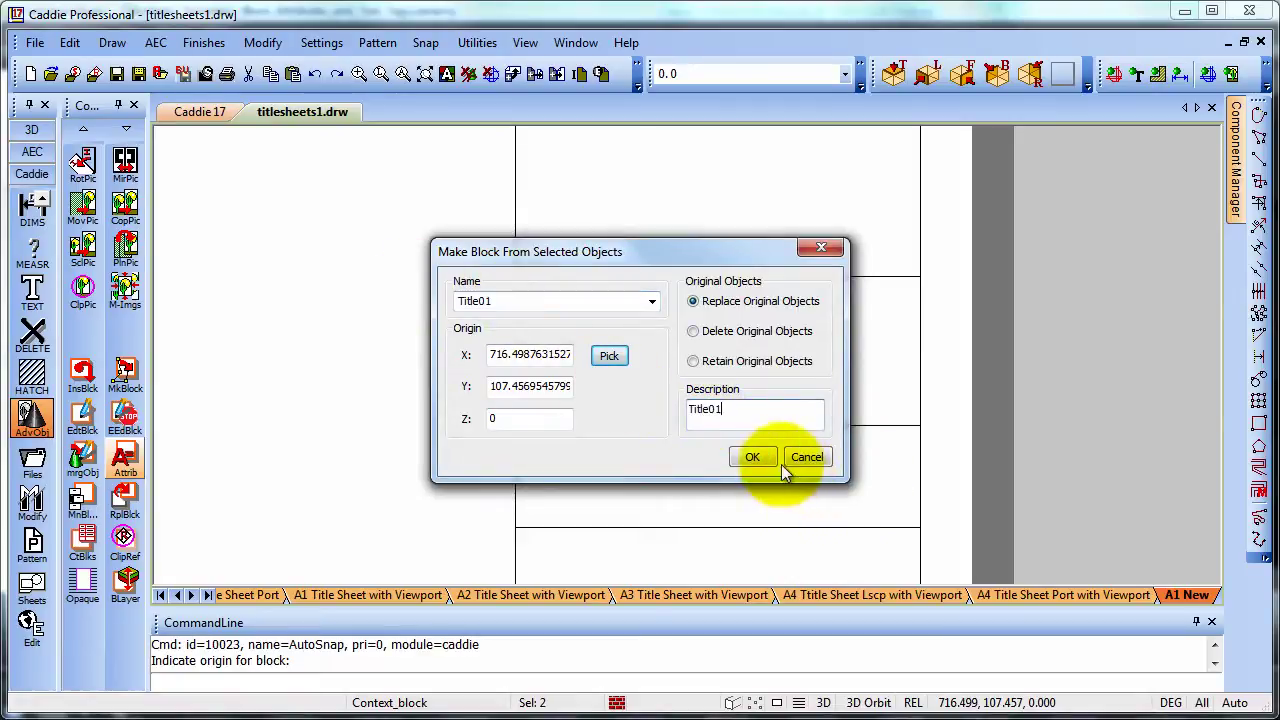
click(752, 458)
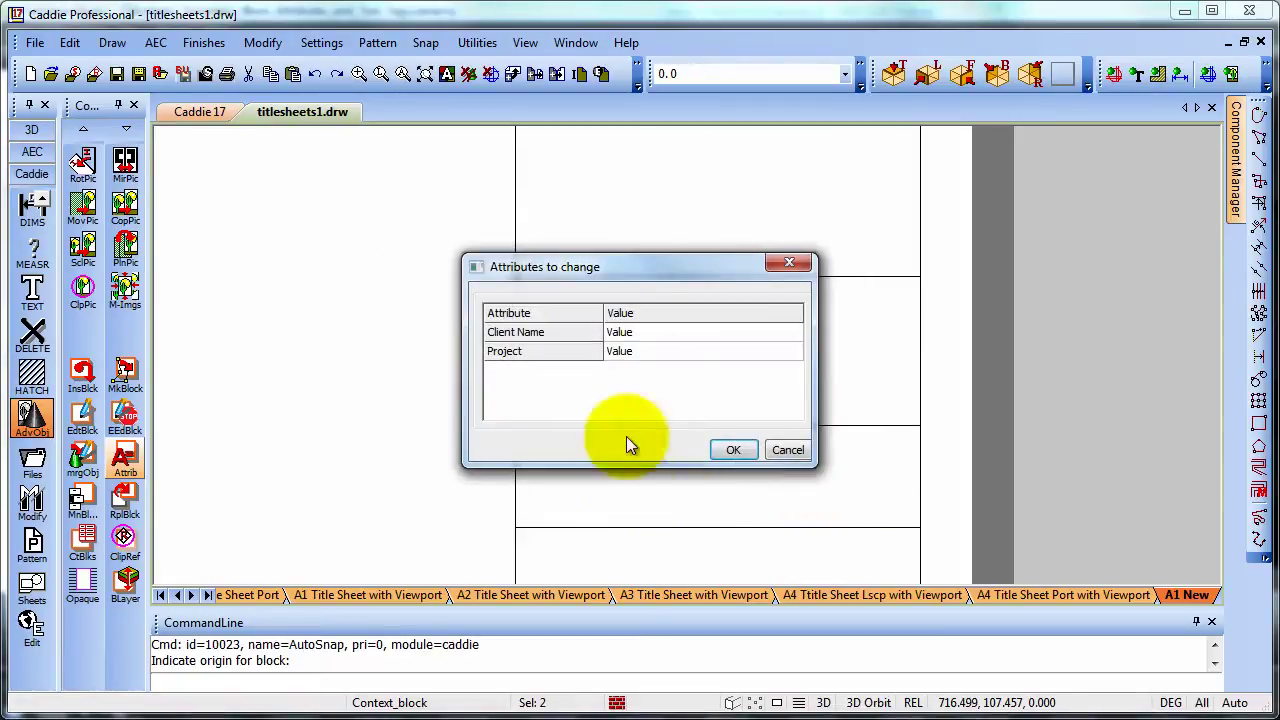
click(733, 450)
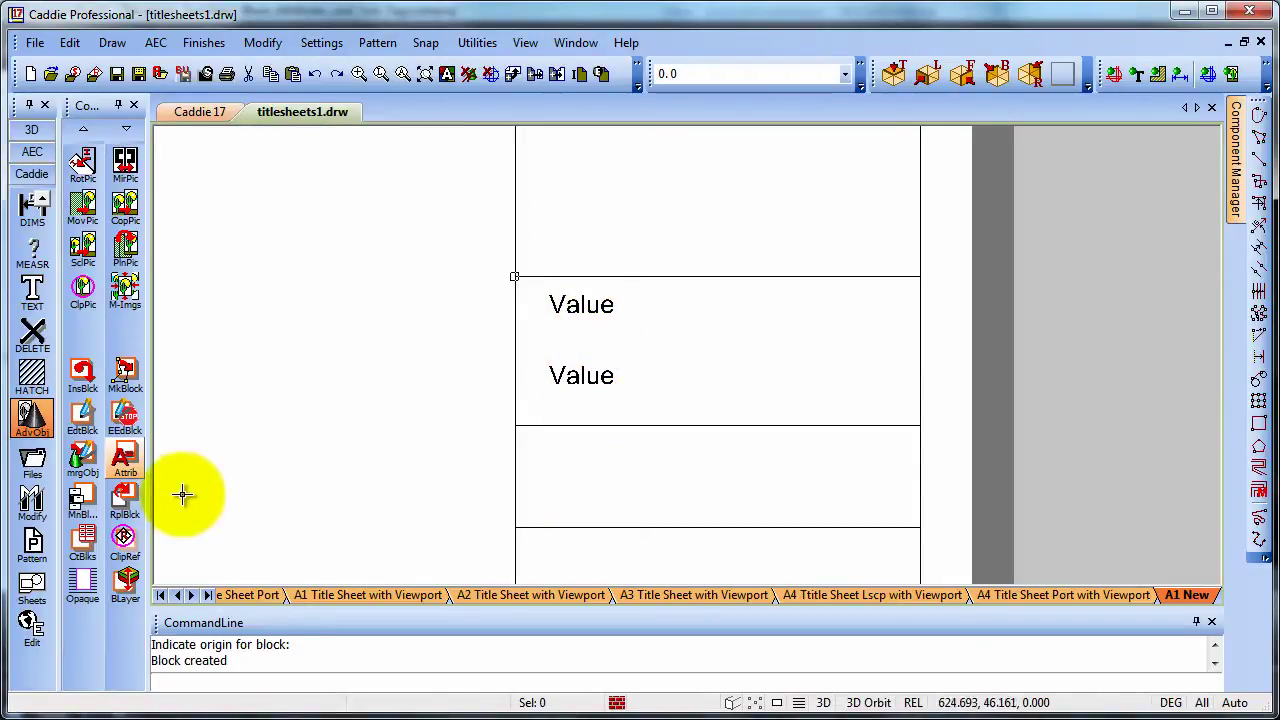
Step: Place the Date Numeric tag in the lower title box with the Time tag below it
click(32, 290)
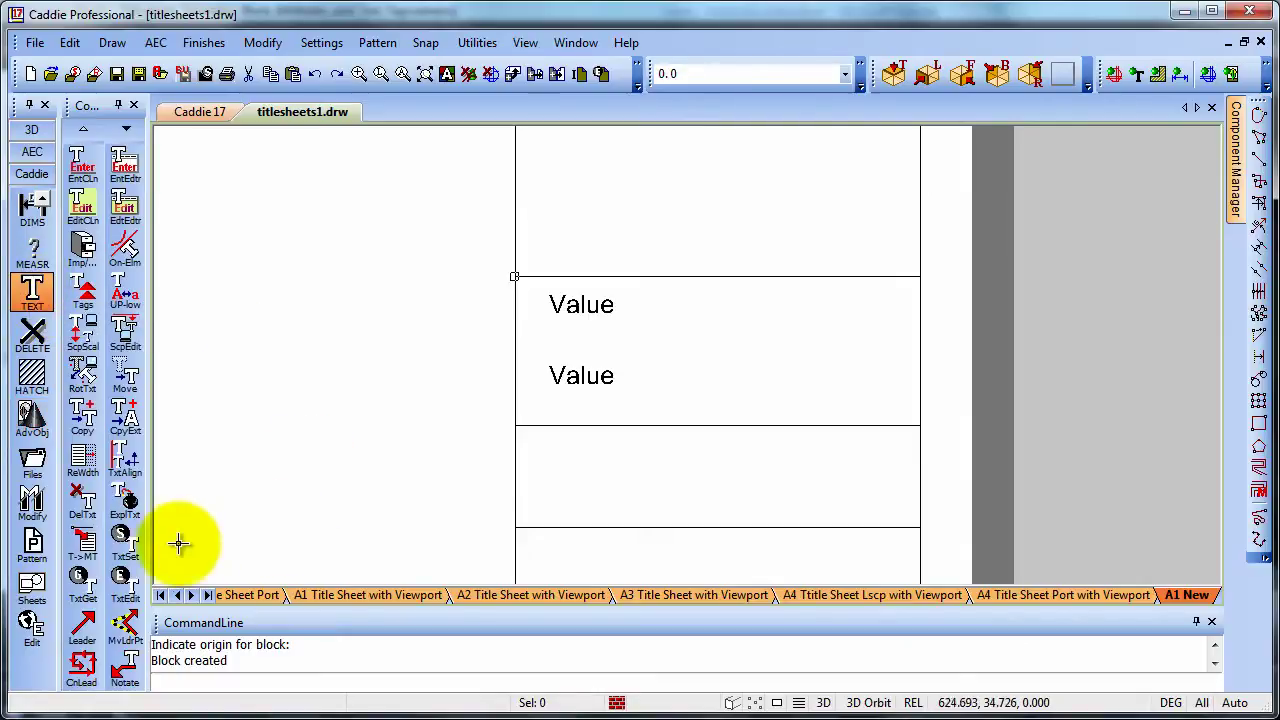
click(83, 292)
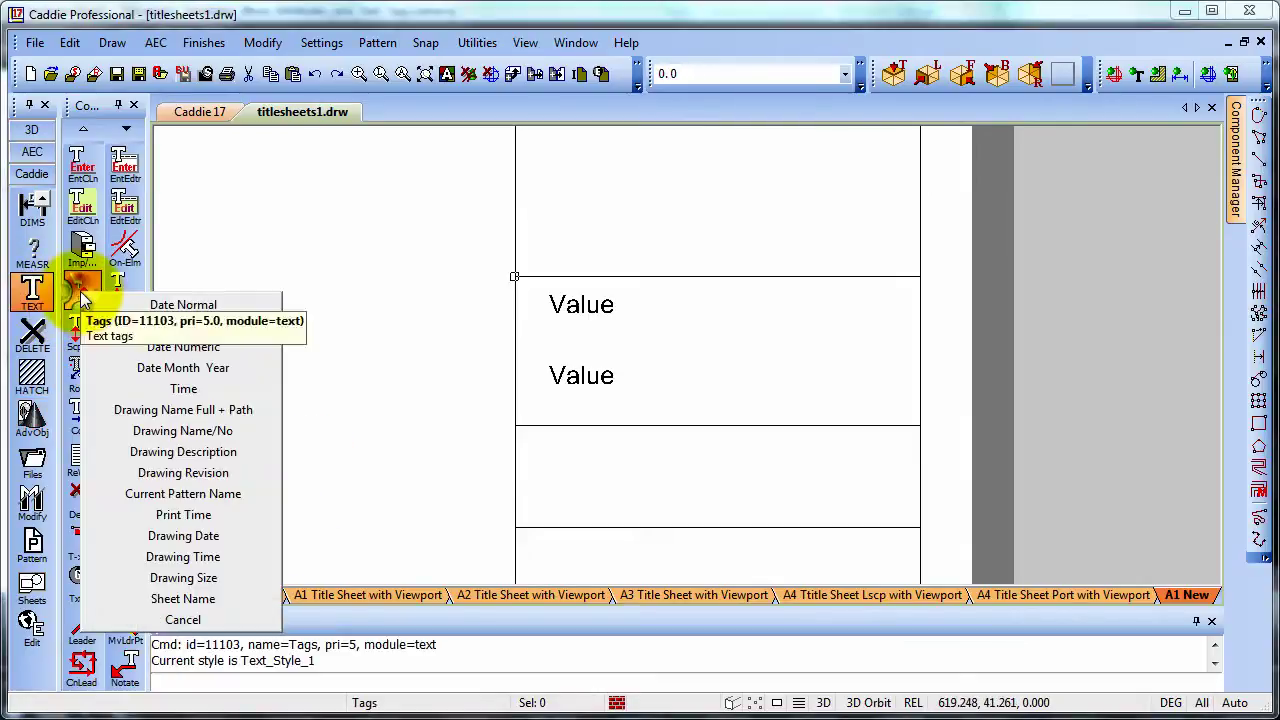
click(188, 347)
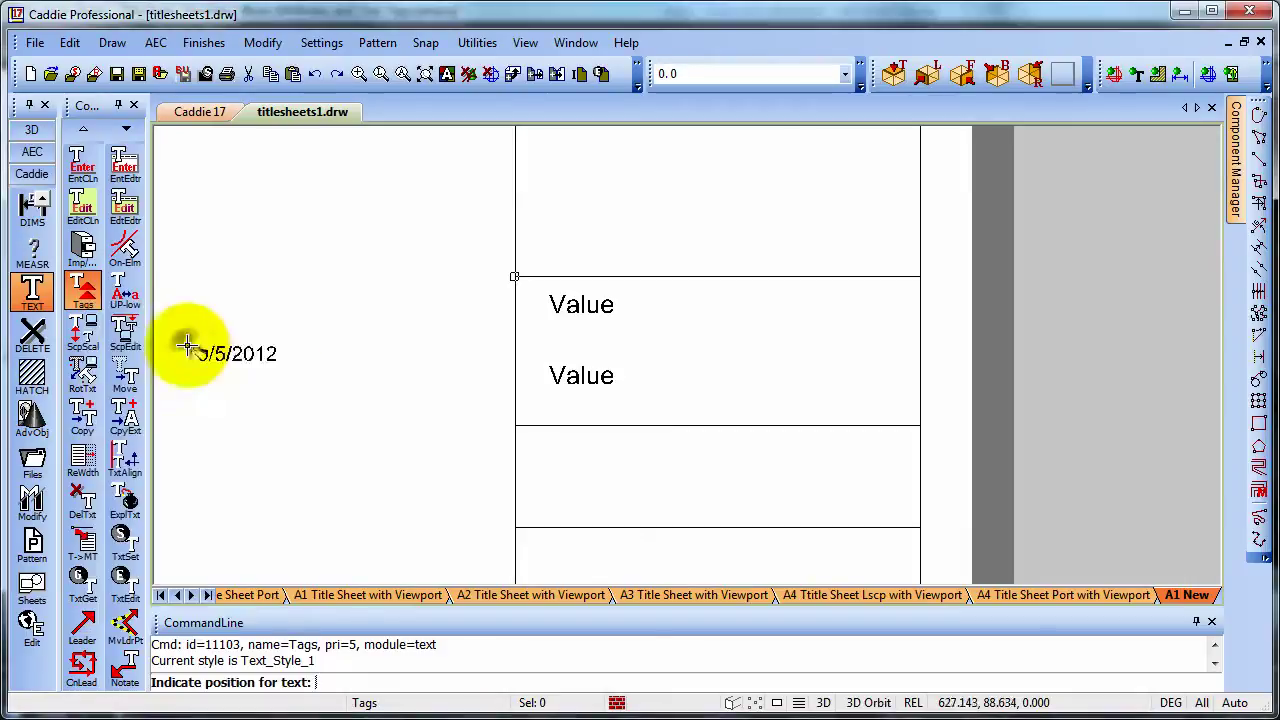
click(552, 449)
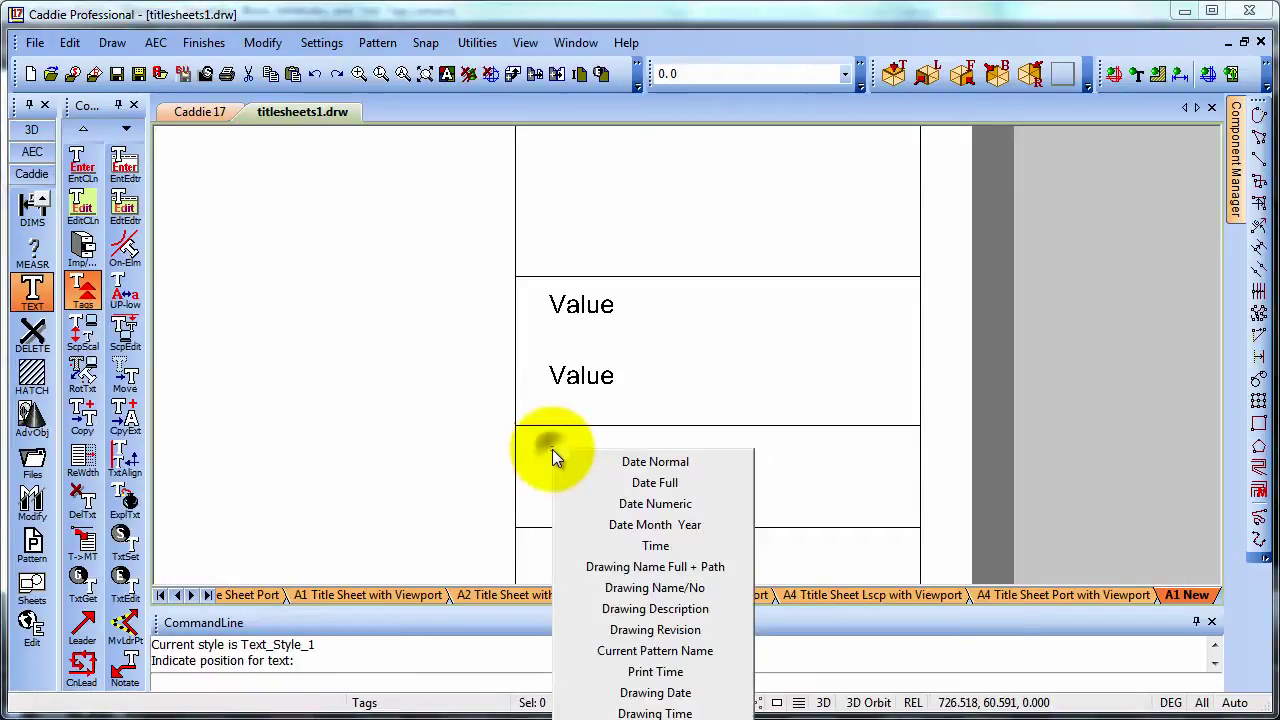
click(659, 547)
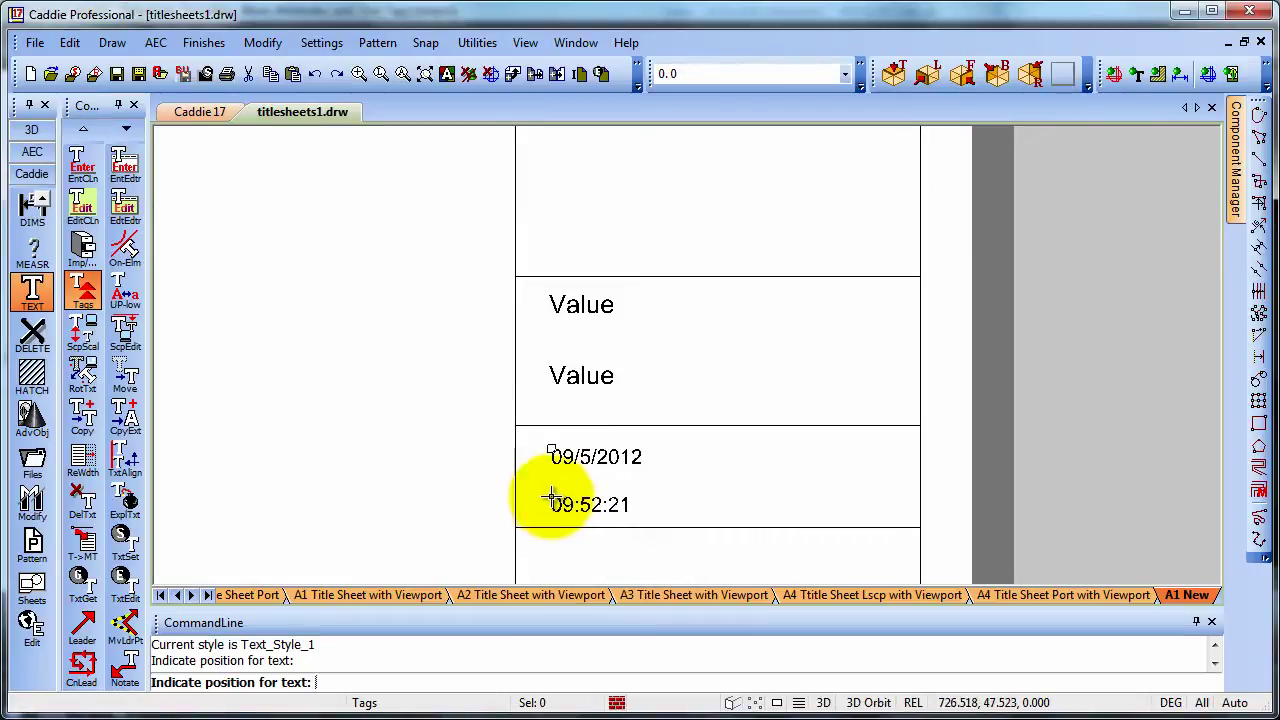
click(552, 497)
key(Escape)
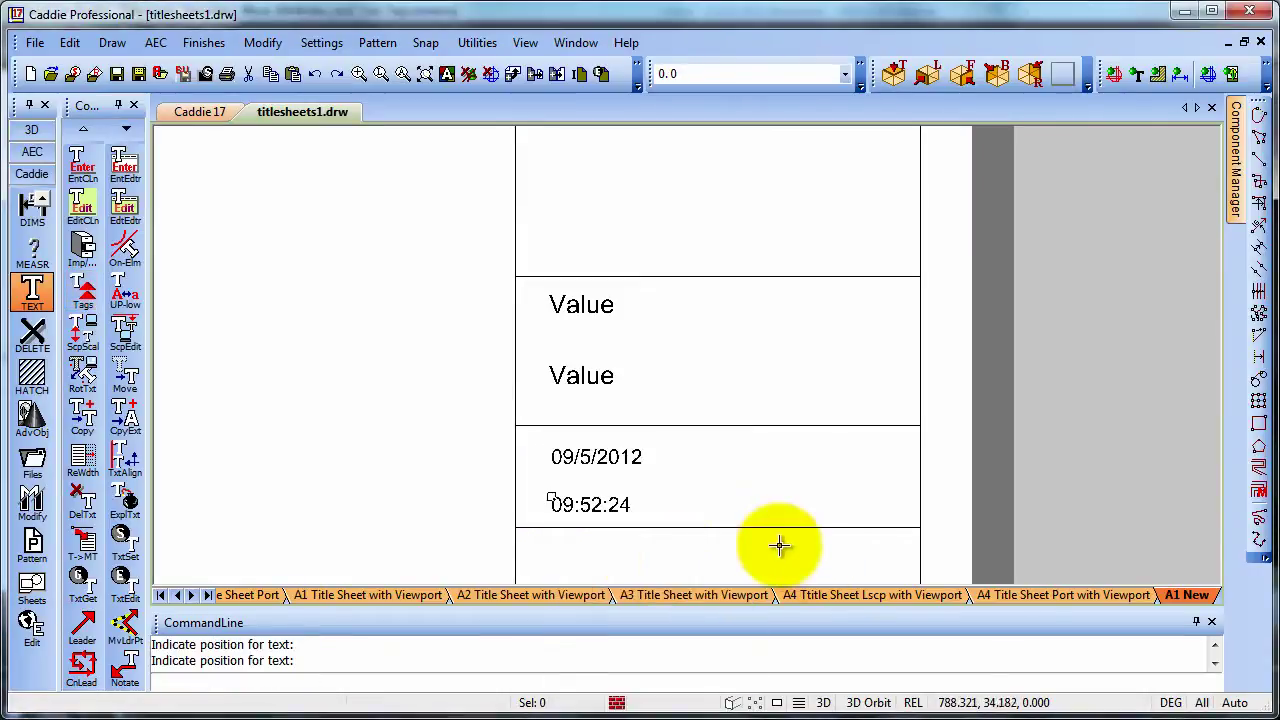
Step: Add a Sheet Name tag beside the time in the lower title box
click(87, 292)
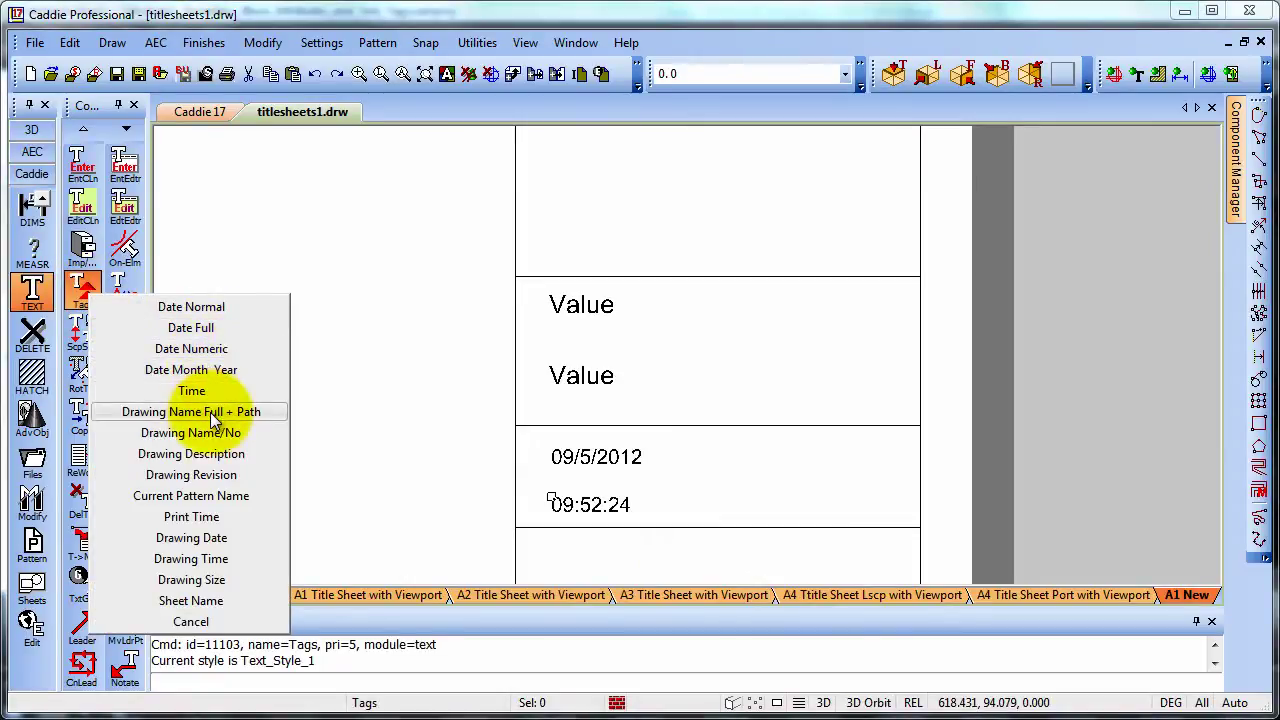
click(212, 600)
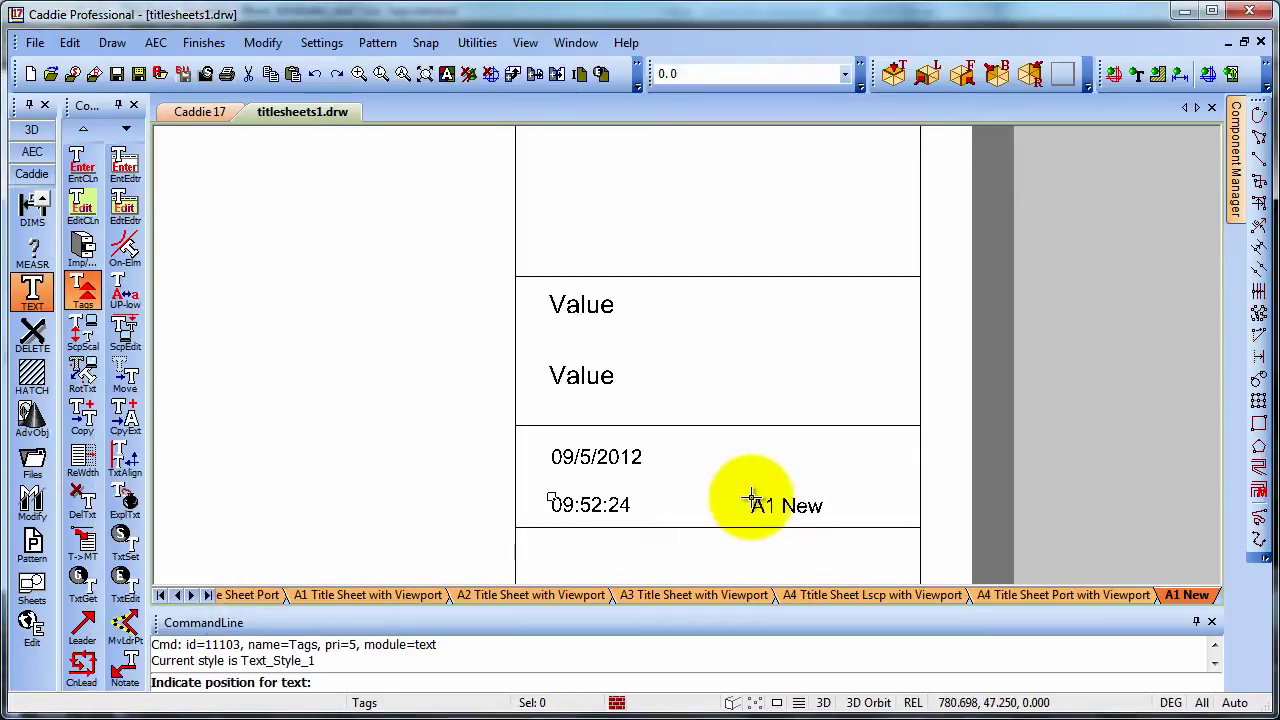
click(763, 497)
click(740, 545)
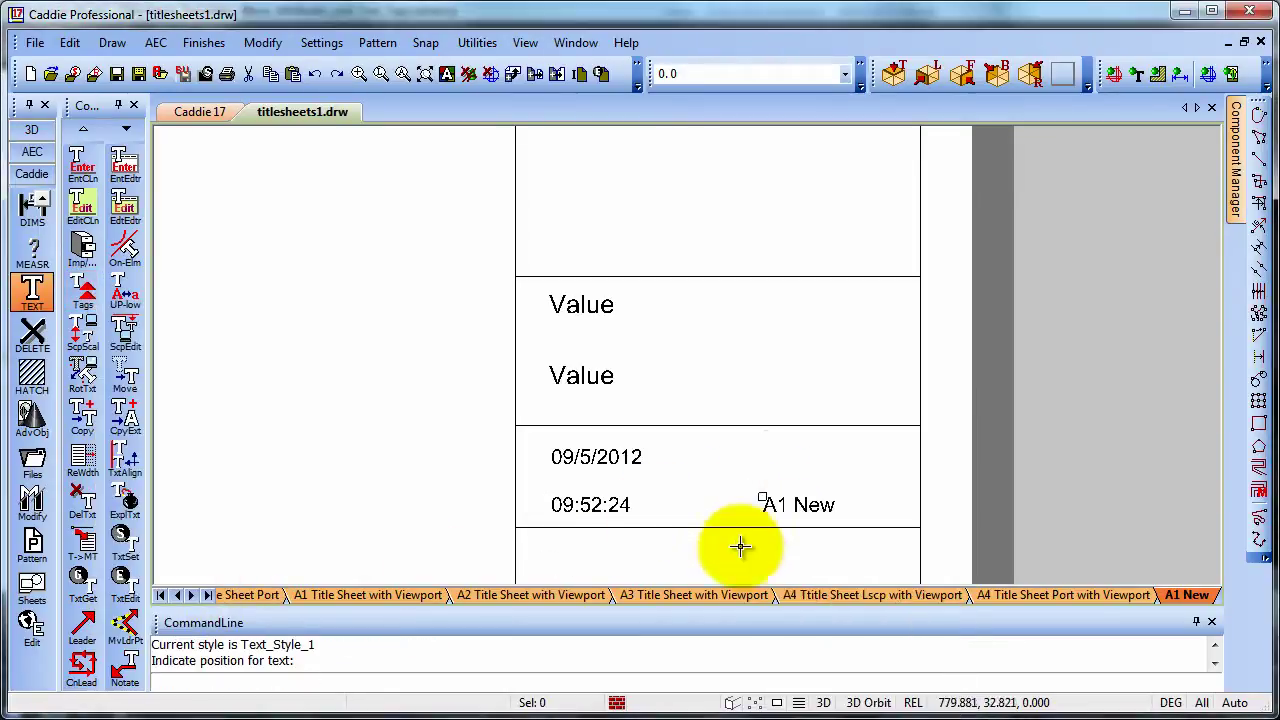
scroll(523, 366, down, 3)
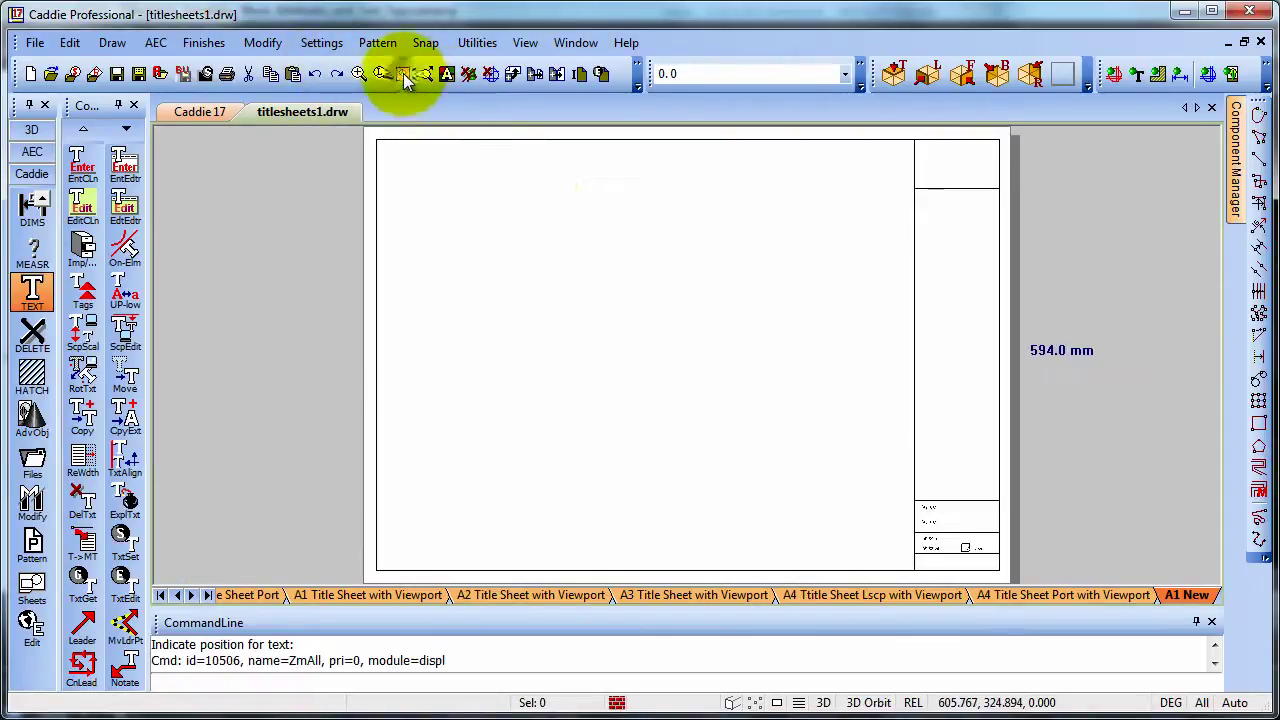
Step: Zoom to the whole sheet, save titlesheets1.drw, and switch to the Caddie 17 drawing
click(403, 75)
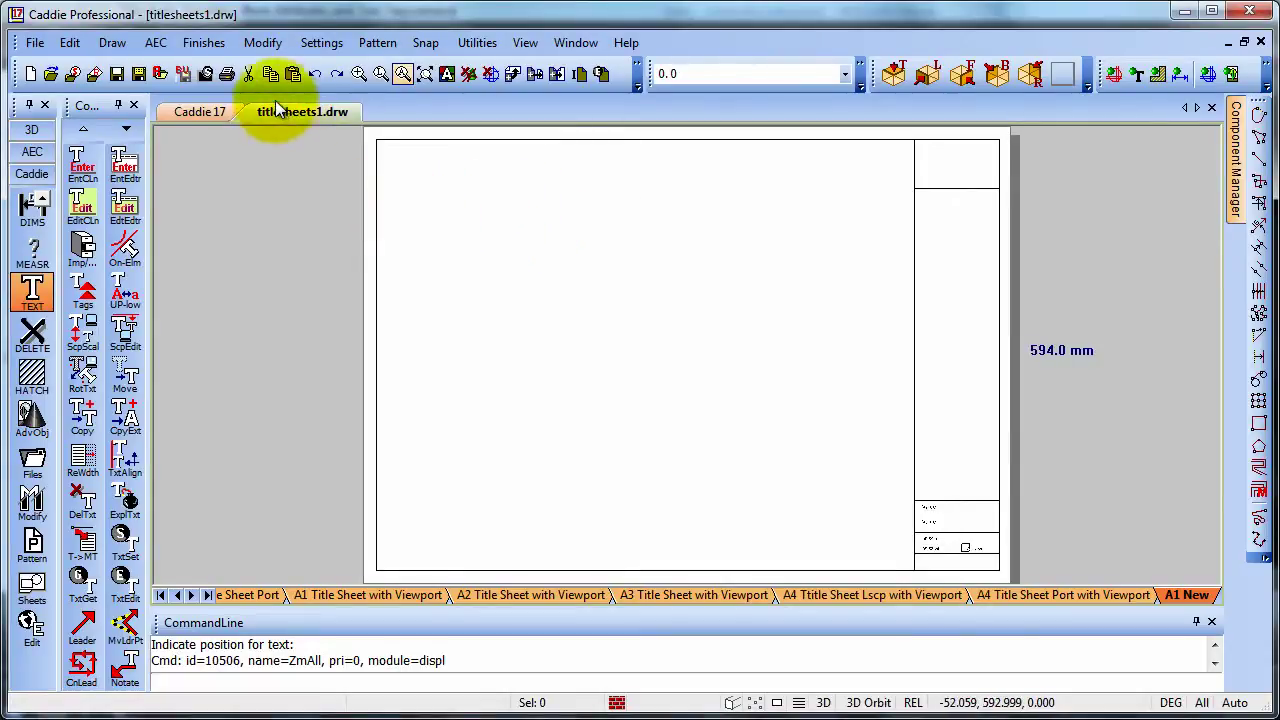
click(116, 77)
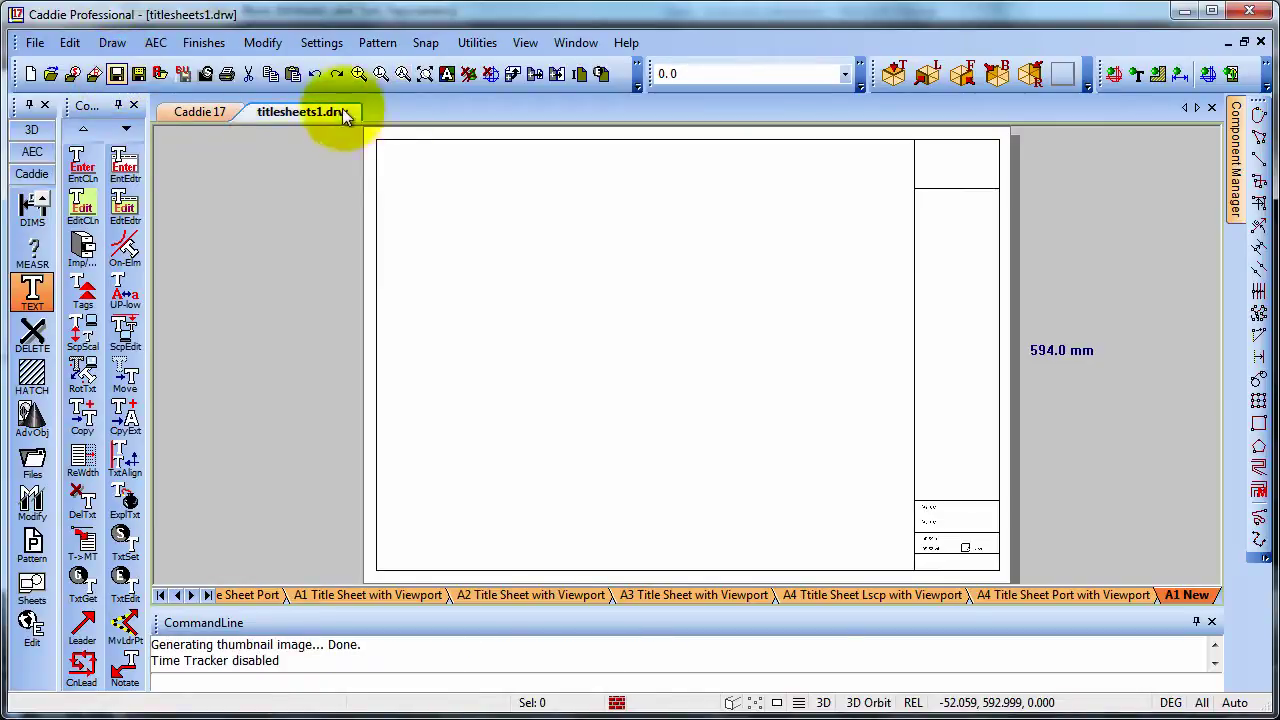
click(206, 111)
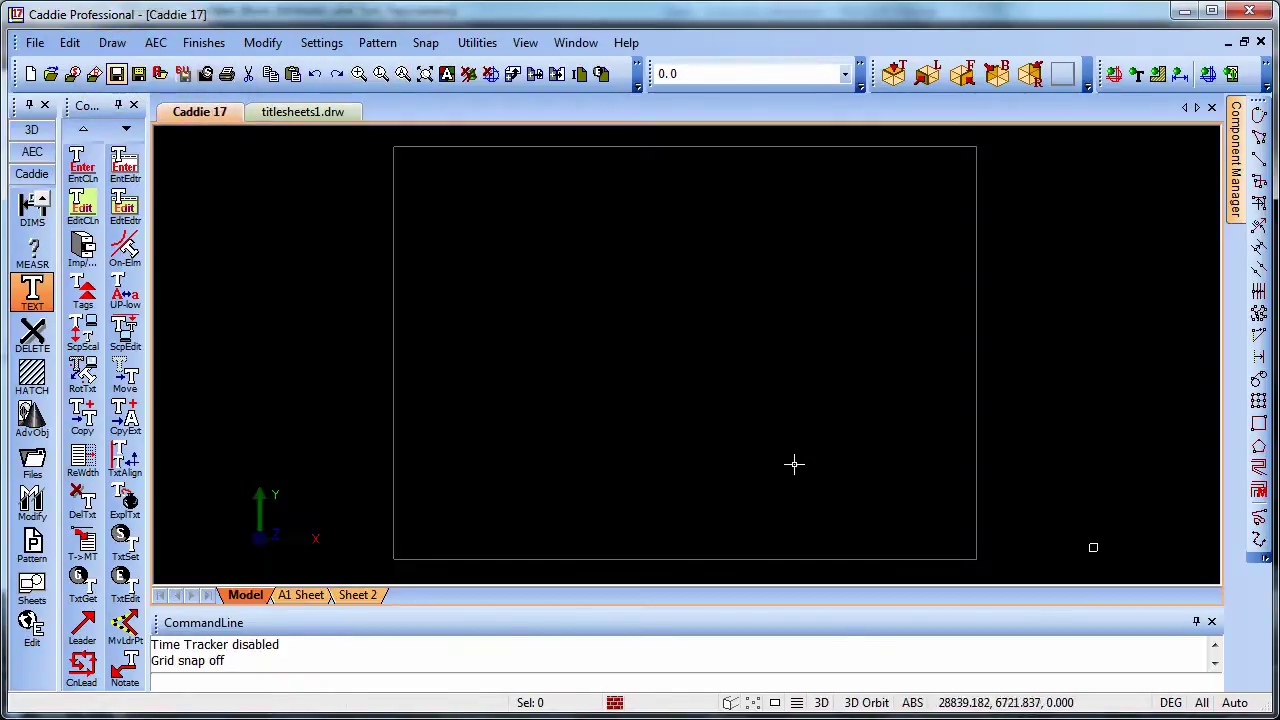
Step: Add a new sheet from the A1 Sheet layout in Caddie 17
click(304, 594)
right_click(516, 494)
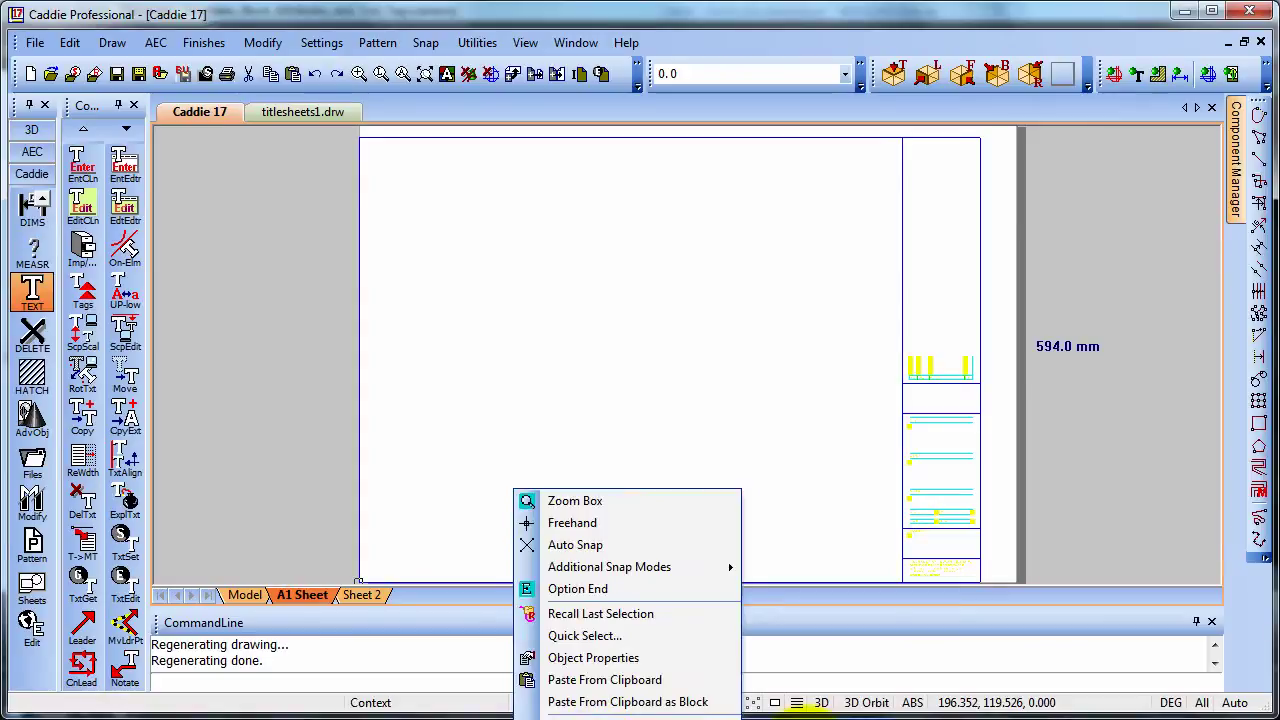
click(815, 702)
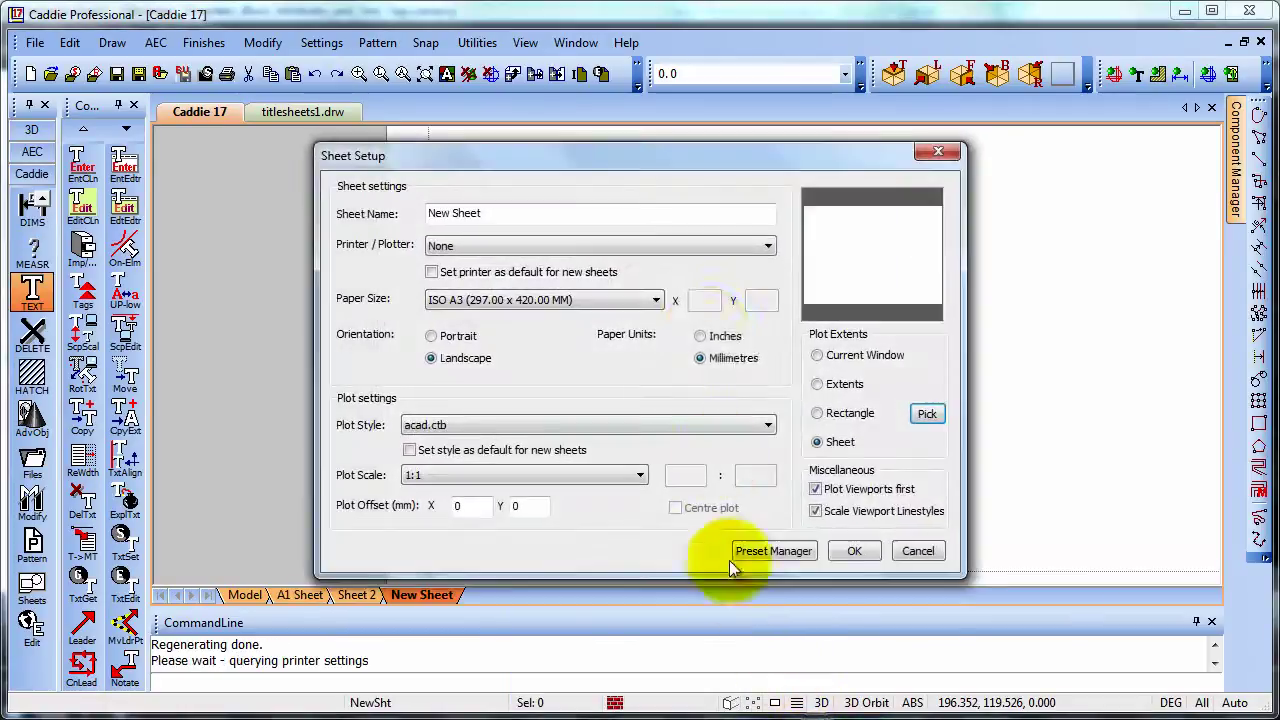
Step: Set the new sheet to the CutePDF Writer printer on ISO A1 paper
click(516, 245)
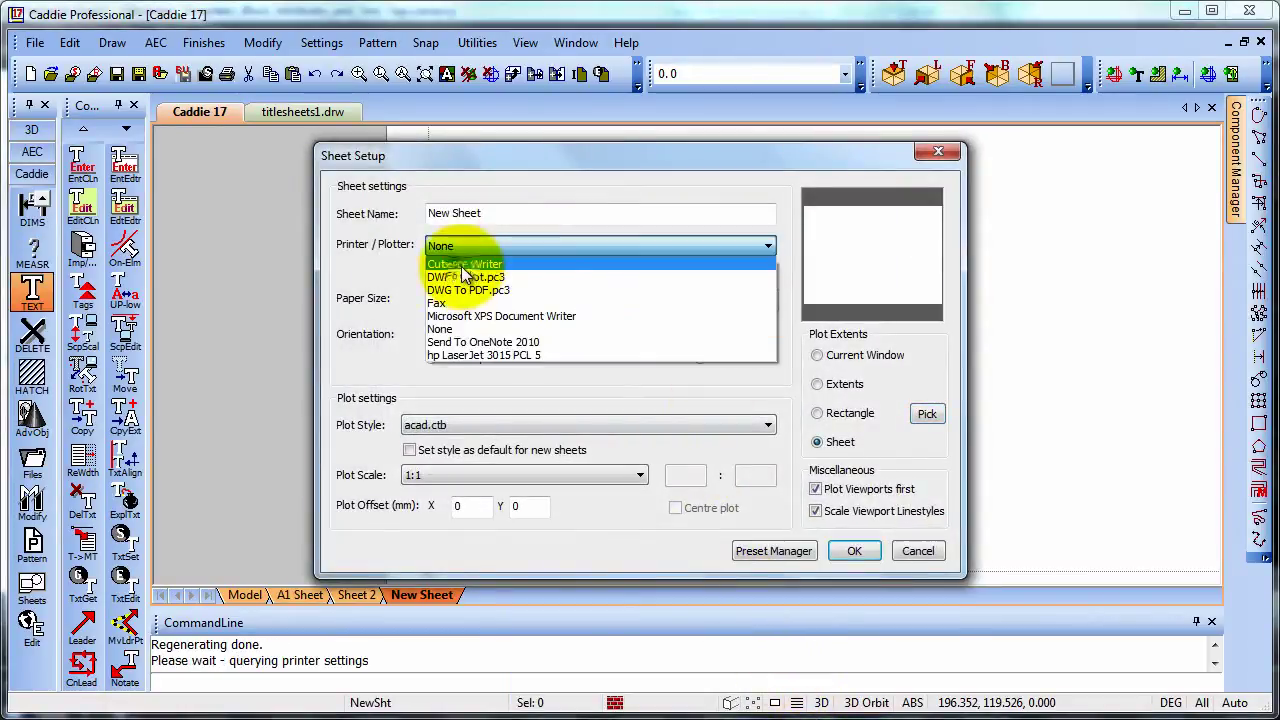
click(508, 270)
click(487, 298)
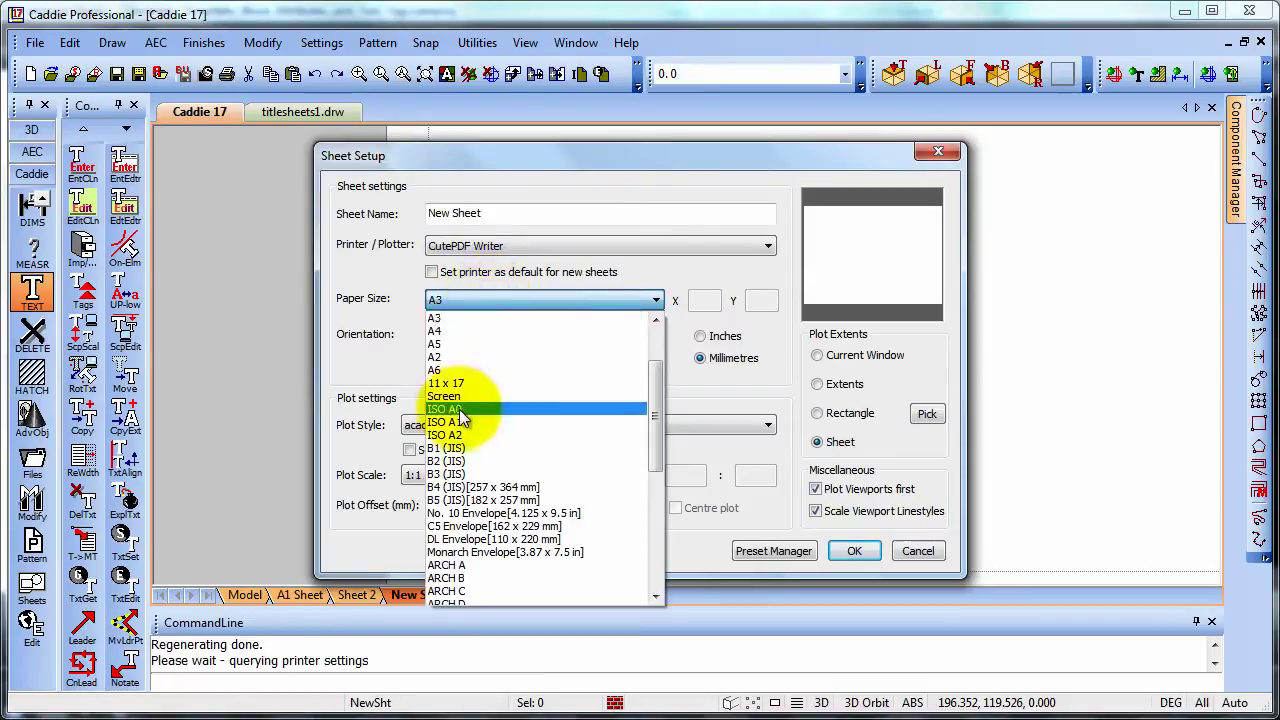
click(463, 428)
click(854, 551)
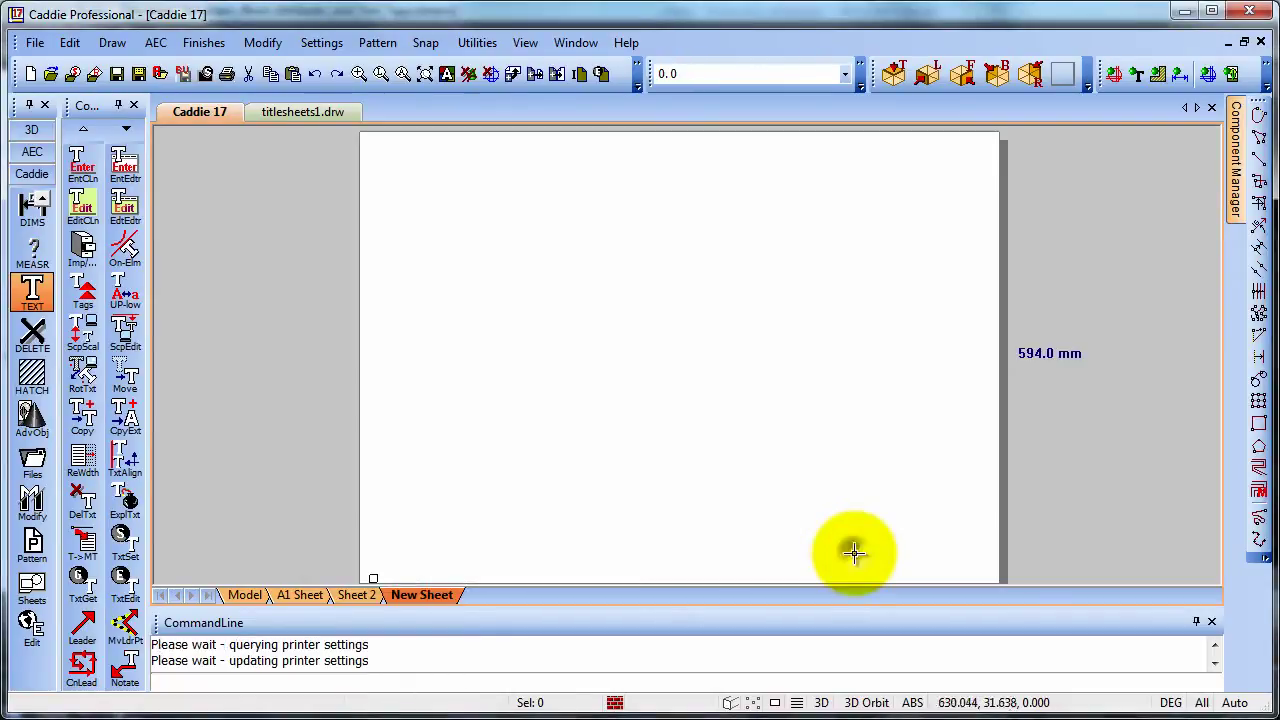
scroll(770, 405, down, 2)
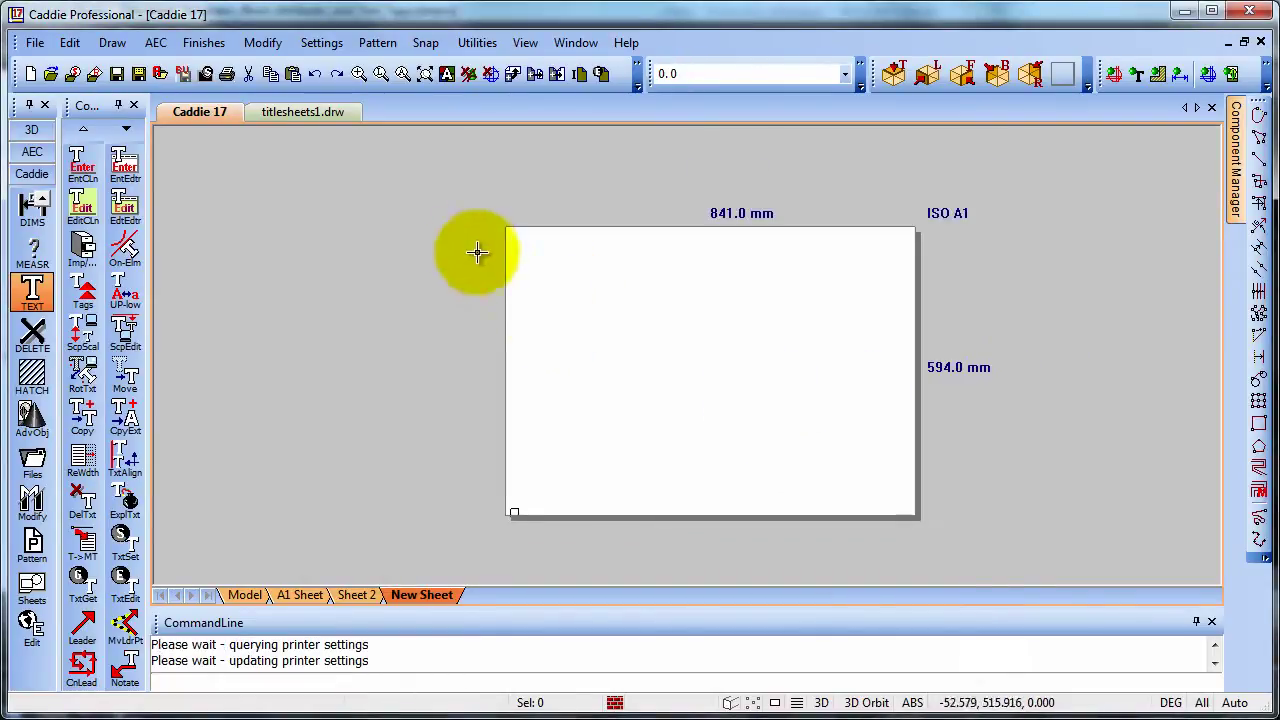
Step: Insert the A1 New title sheet onto the new sheet
right_click(460, 293)
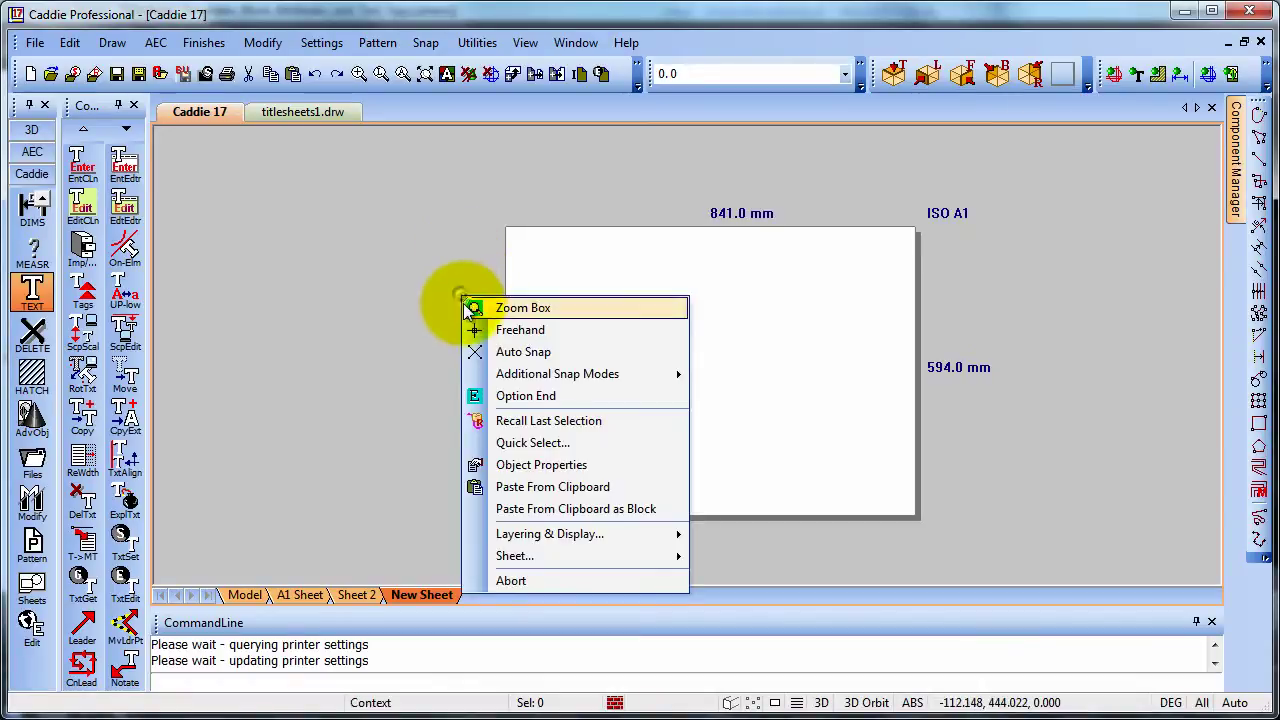
mouse_move(543, 556)
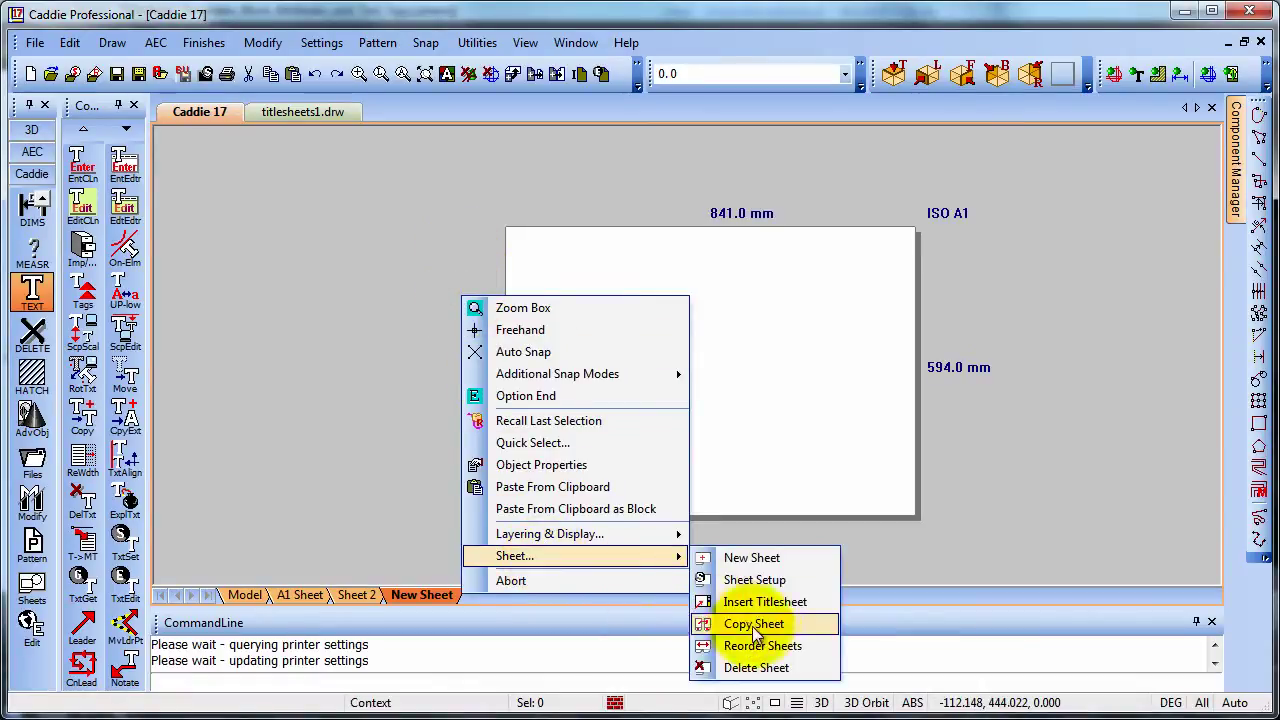
click(766, 601)
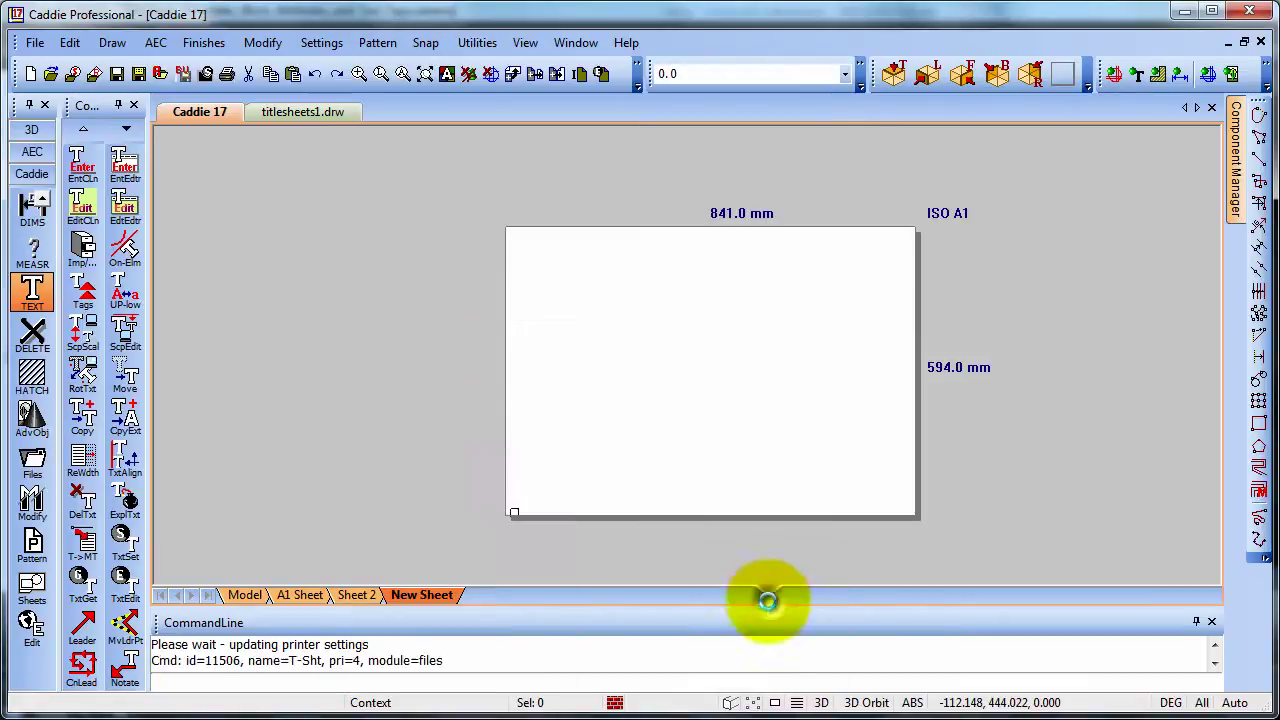
click(459, 302)
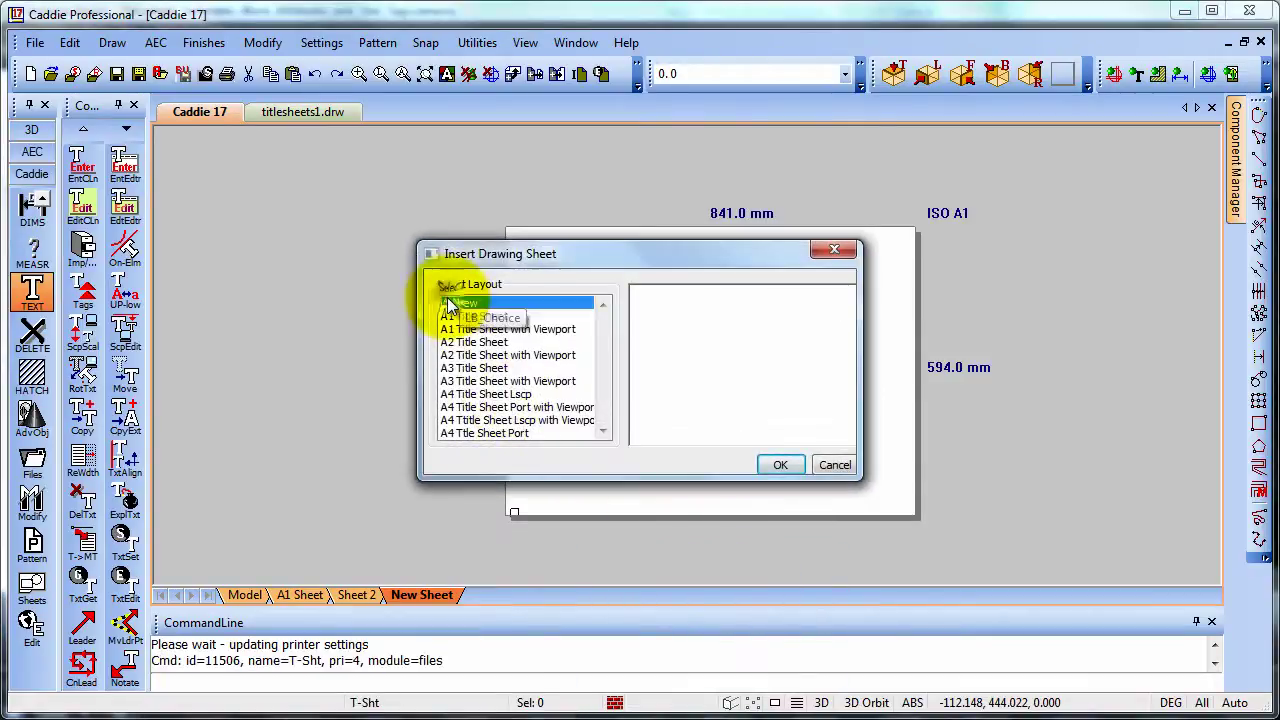
click(780, 465)
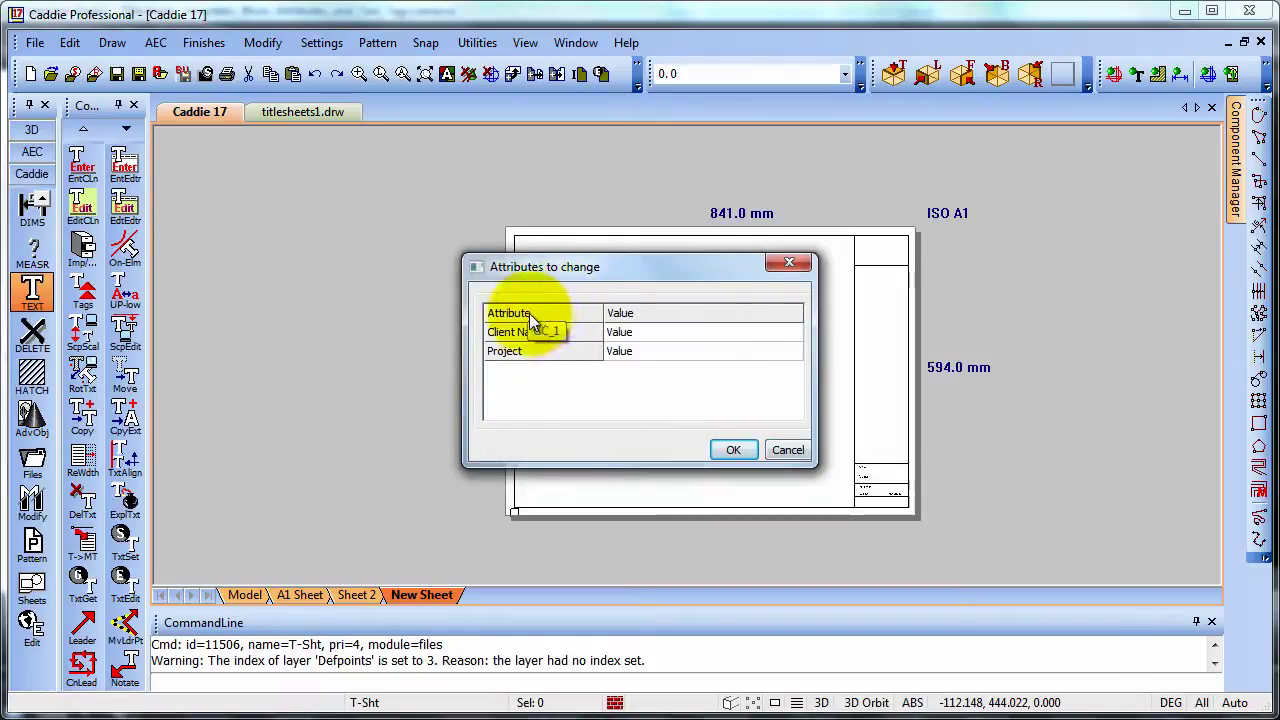
Step: Enter the client's name and the project 'Alterations to Pie Shoppe' in the title block attributes
click(647, 333)
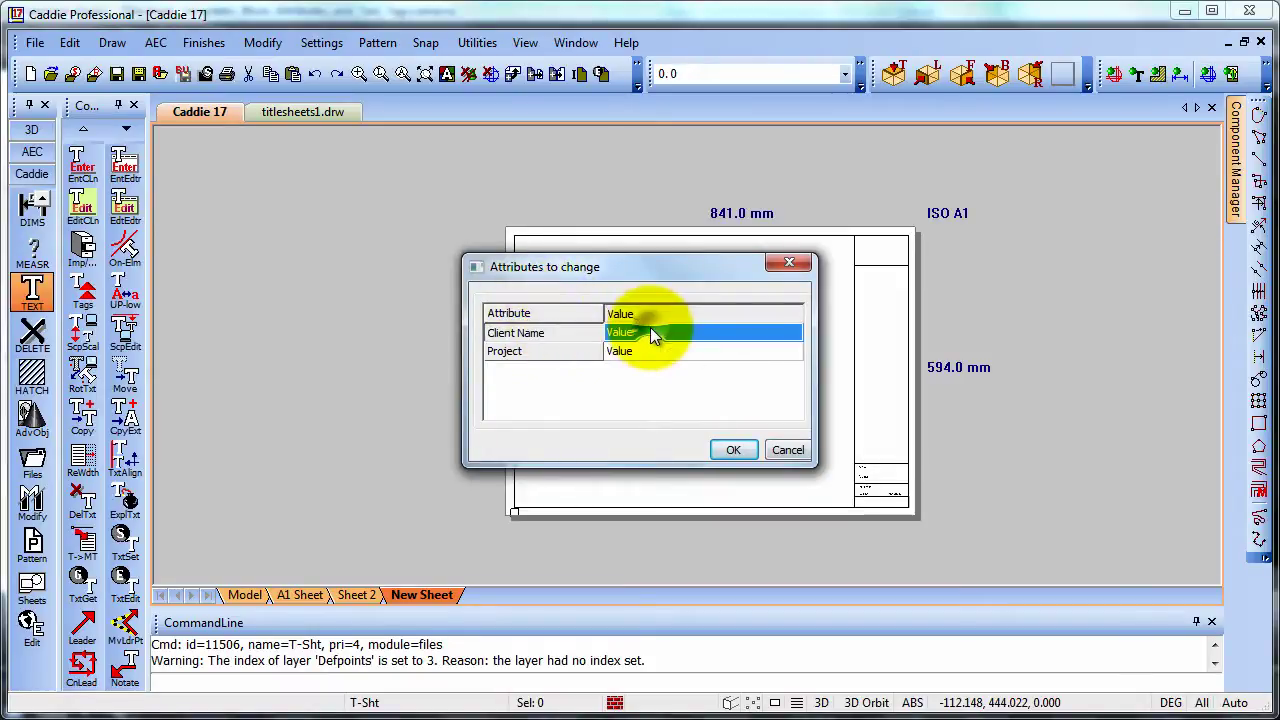
text(Mr )
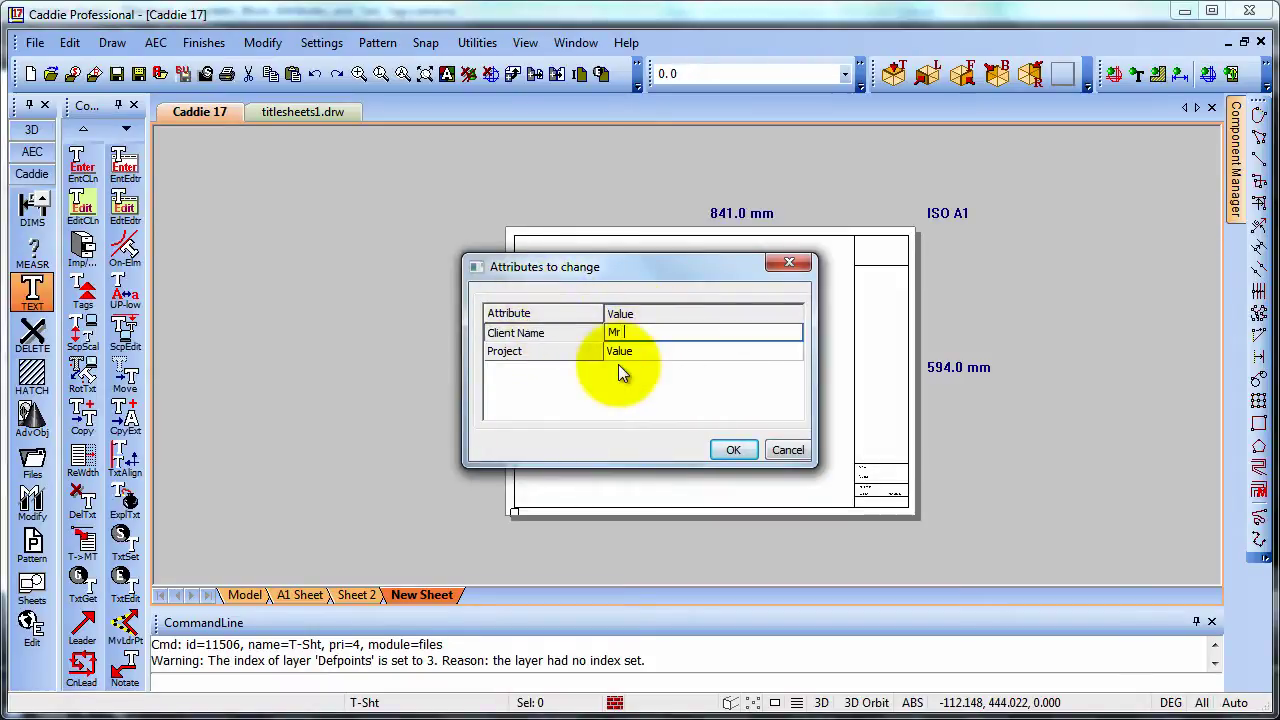
text(& Mrs Miggins)
click(632, 352)
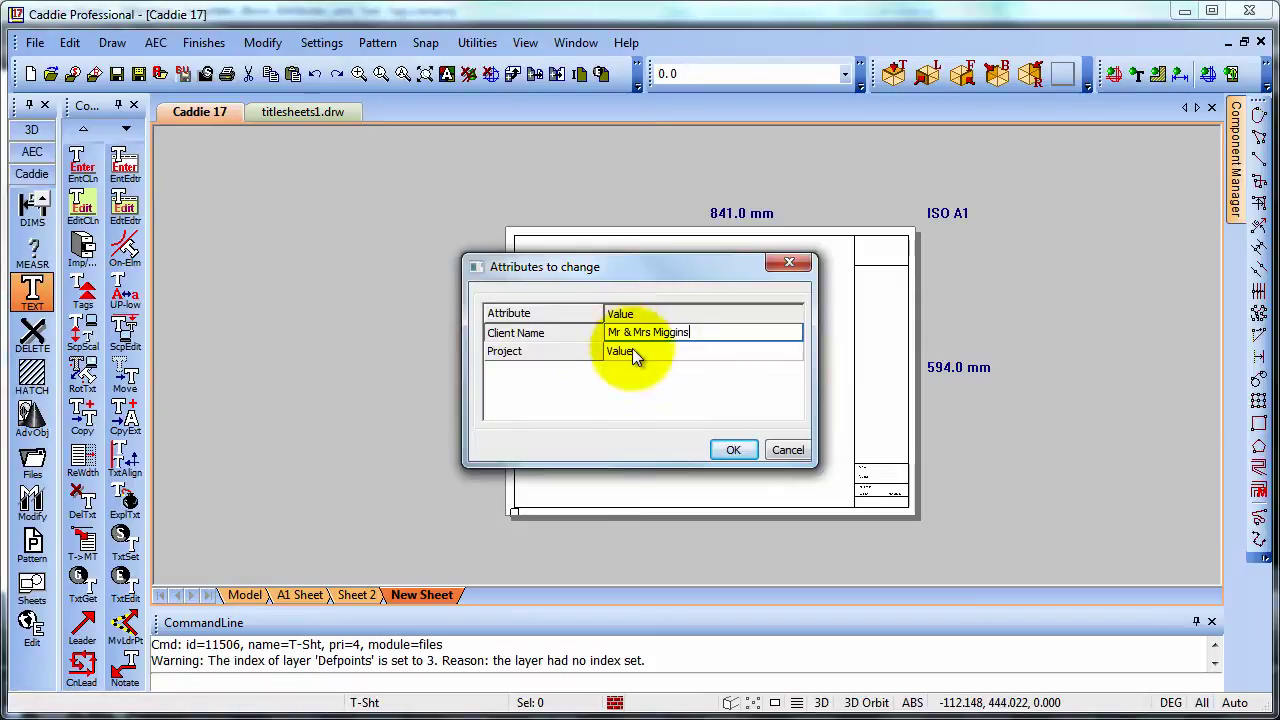
text(Al)
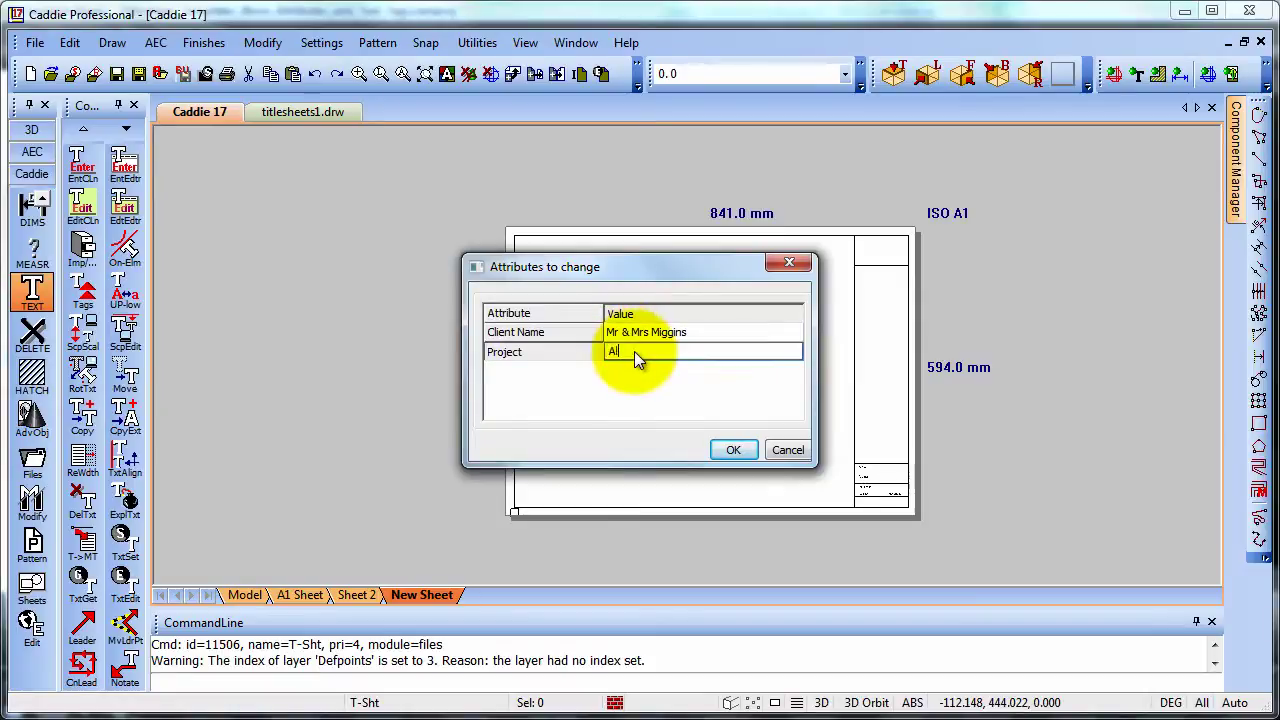
text(terations to Pie Sh)
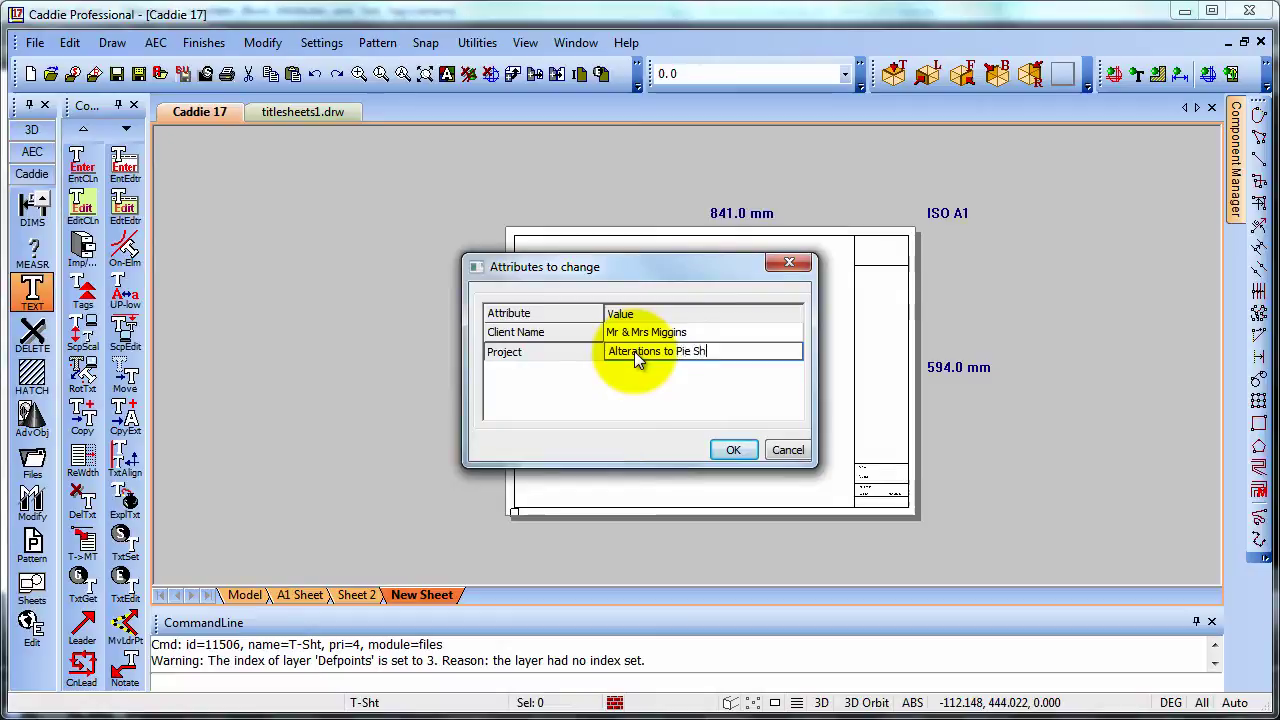
text(oppe)
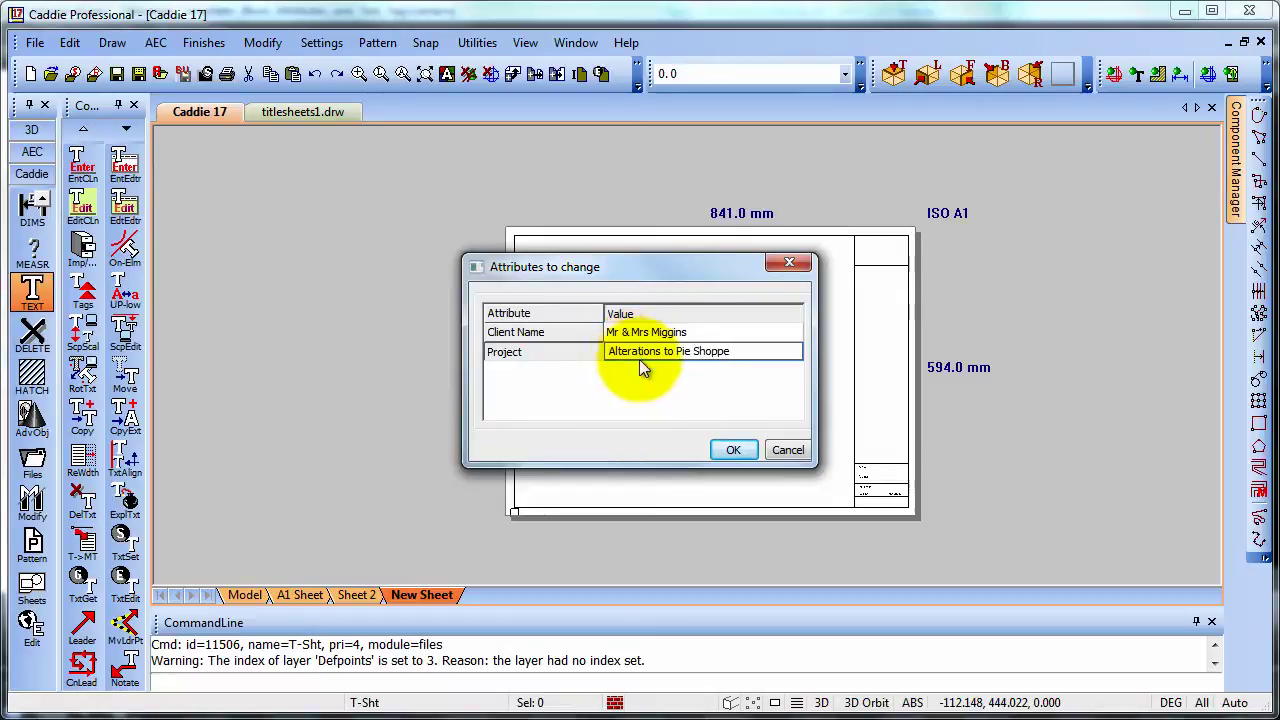
click(735, 449)
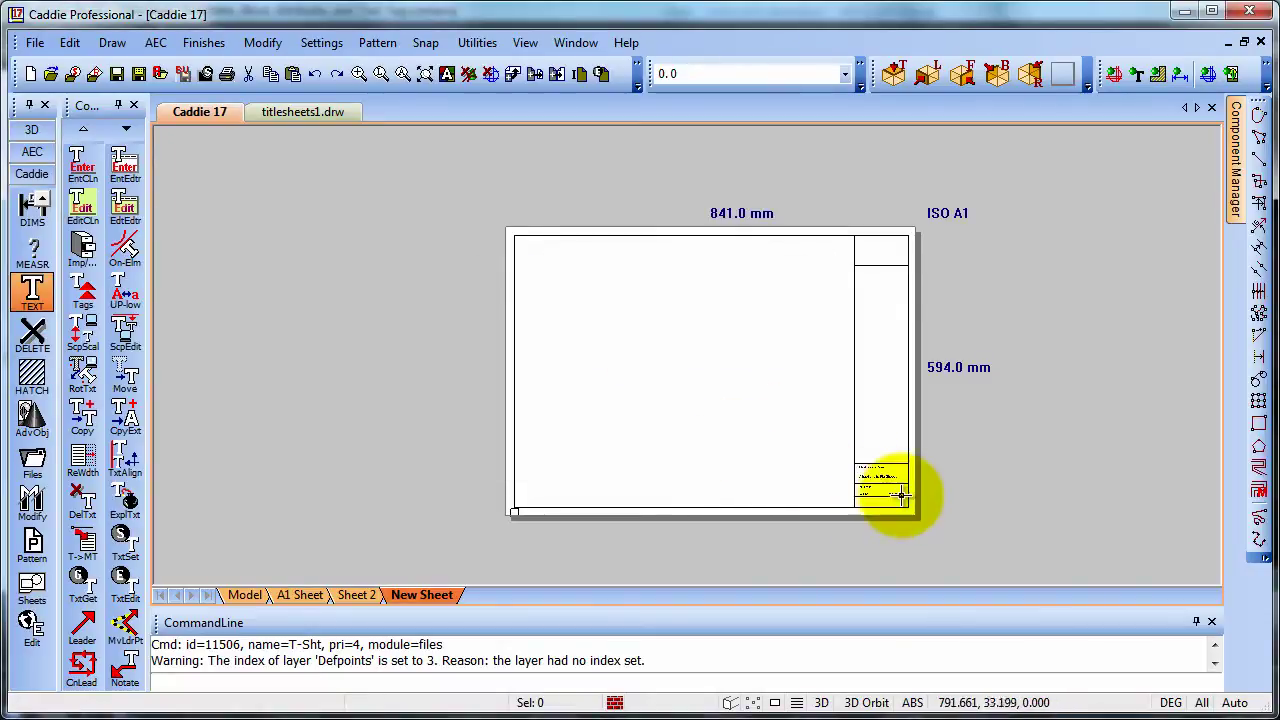
scroll(901, 494, up, 5)
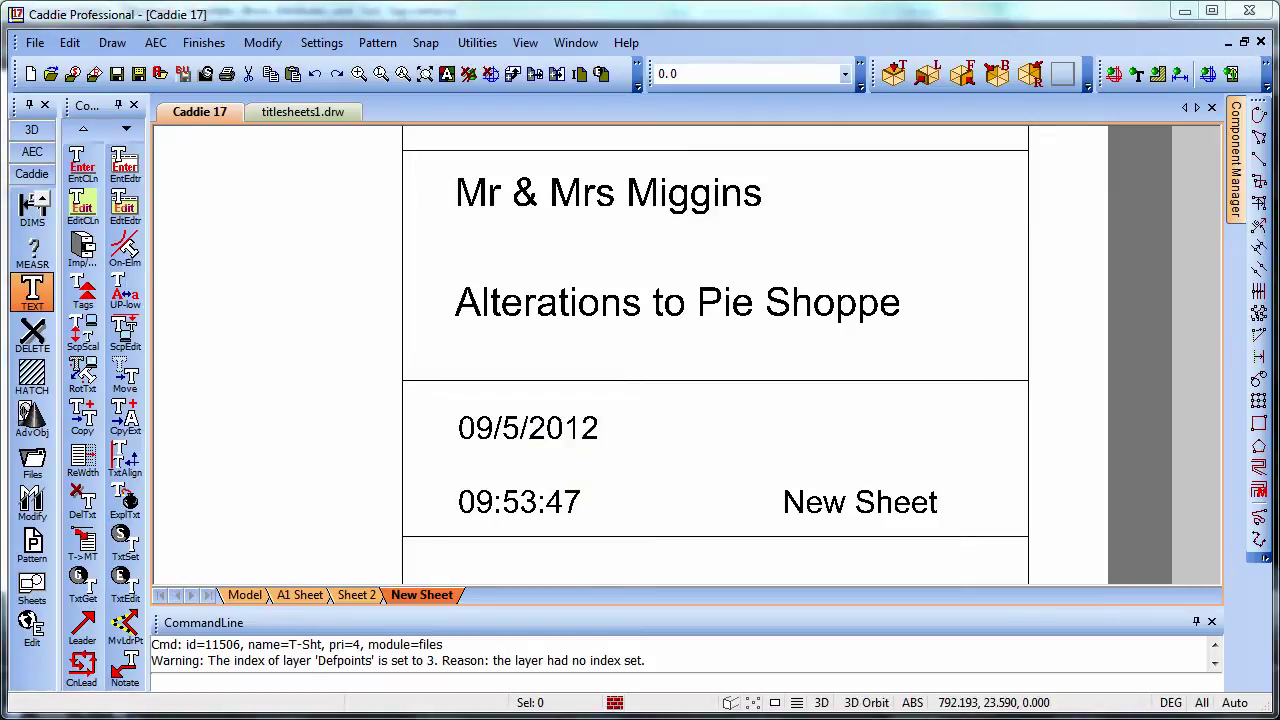
Step: Change the sheet name from New Sheet to 'Alterations & Extensions' in Sheet Setup
right_click(868, 435)
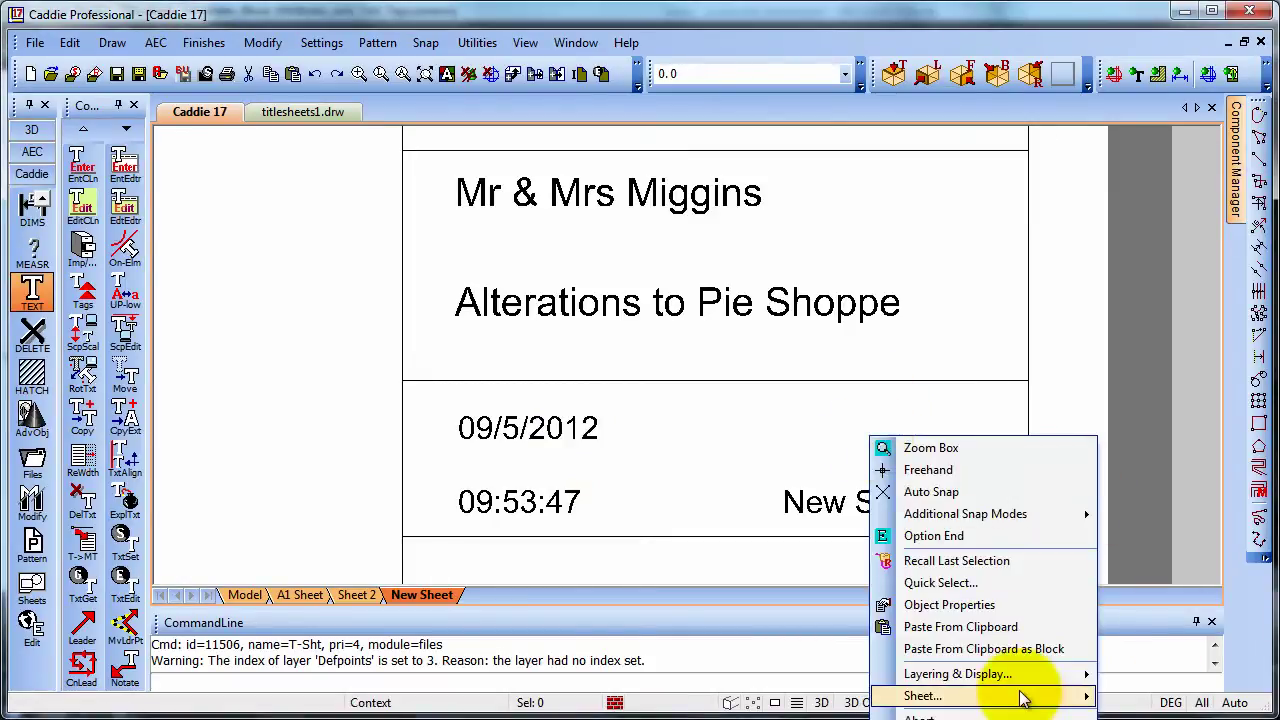
mouse_move(1055, 699)
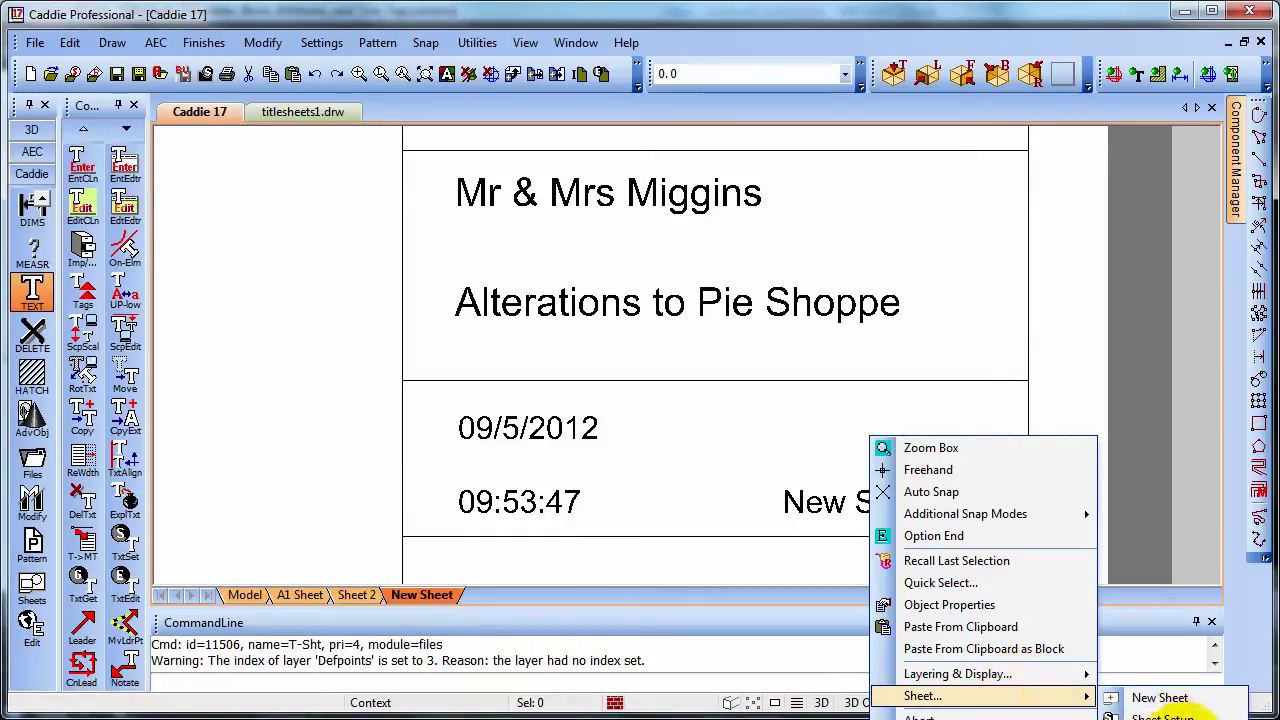
click(1165, 716)
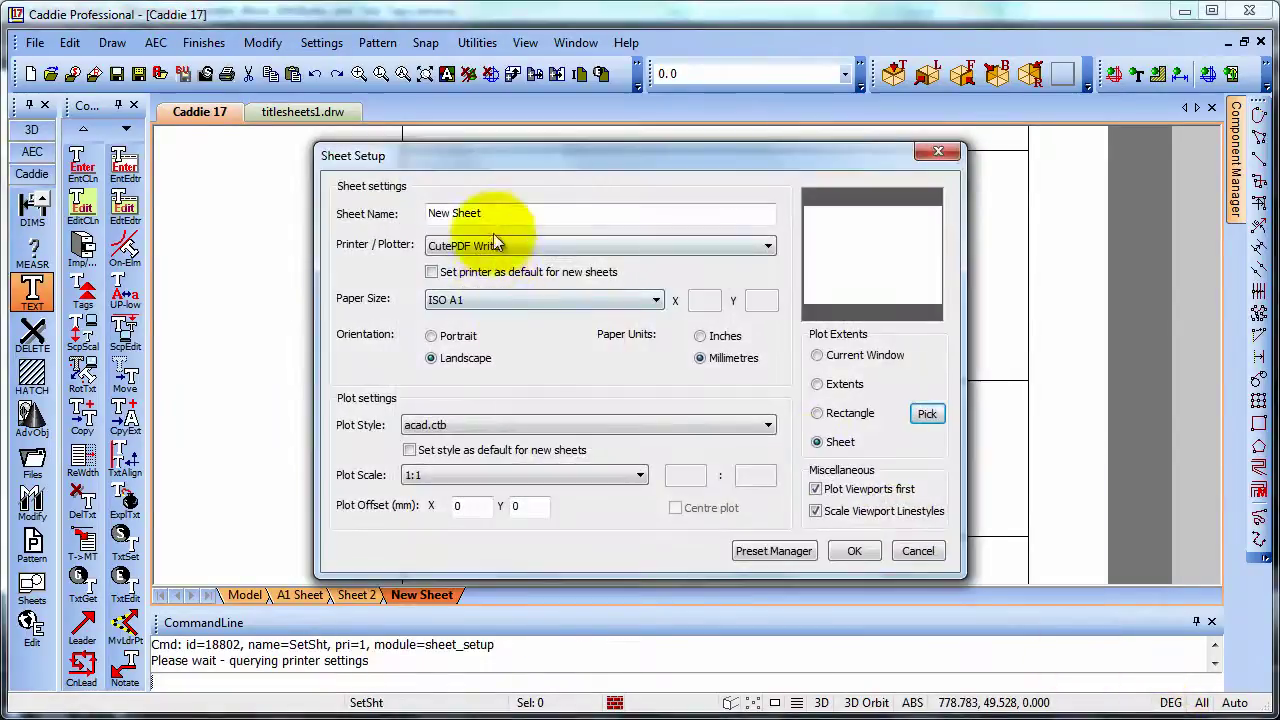
drag(486, 213, 420, 215)
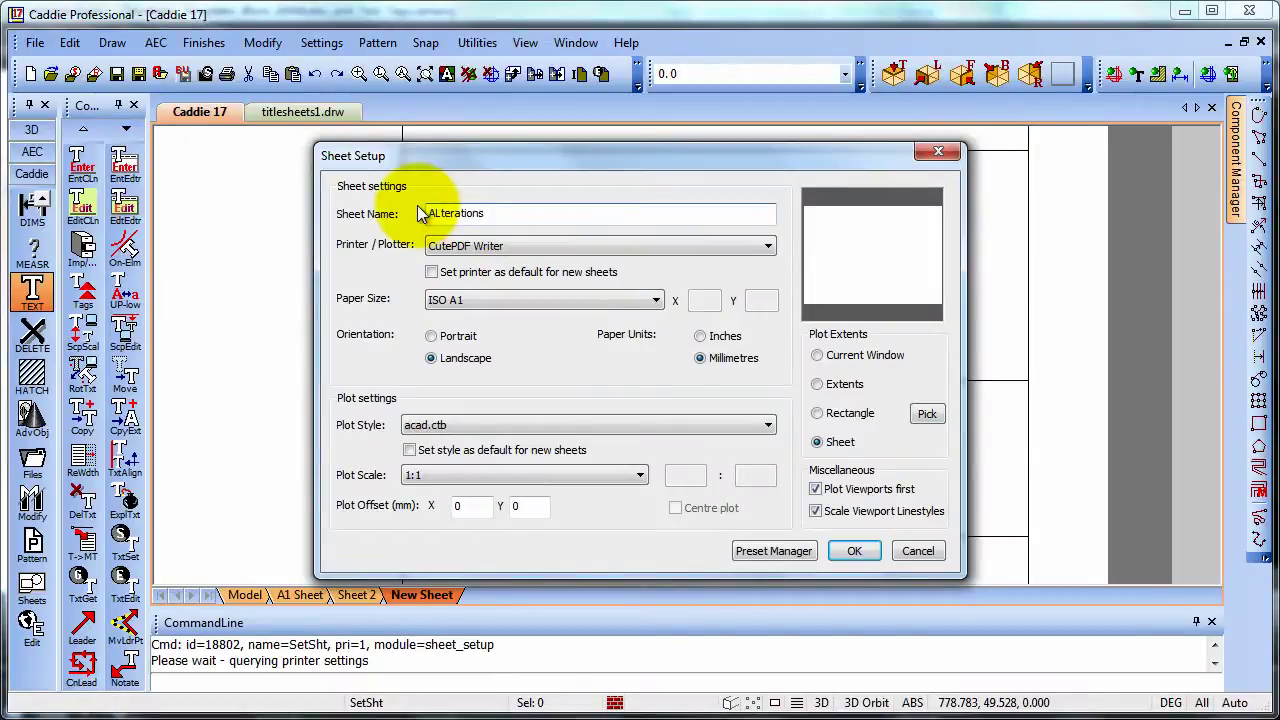
text(ALterations & Extensions)
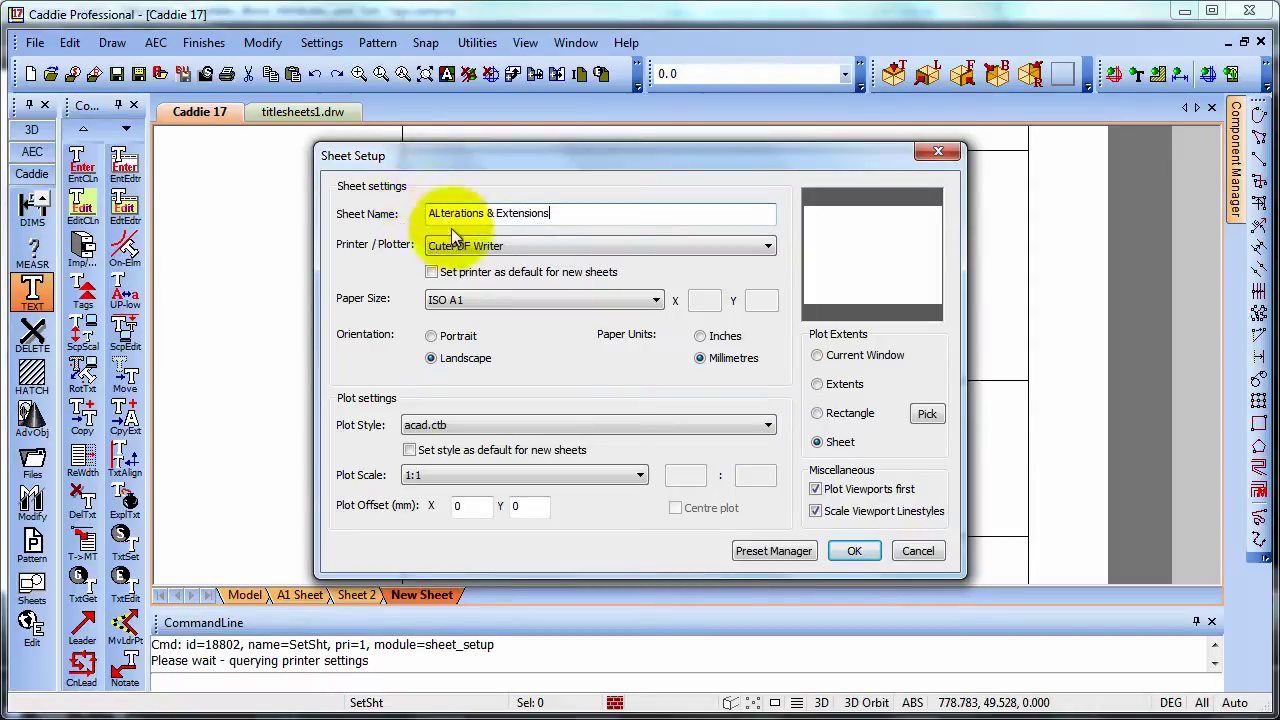
drag(434, 213, 441, 215)
text(l)
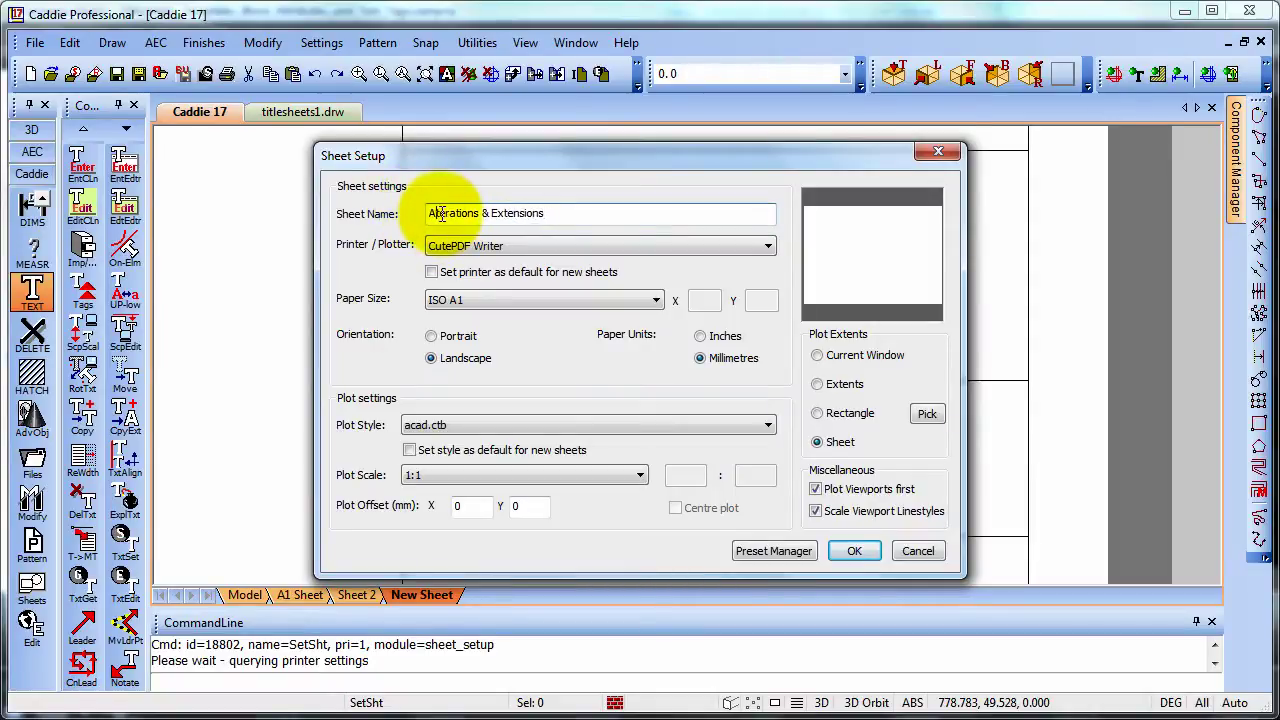
click(856, 537)
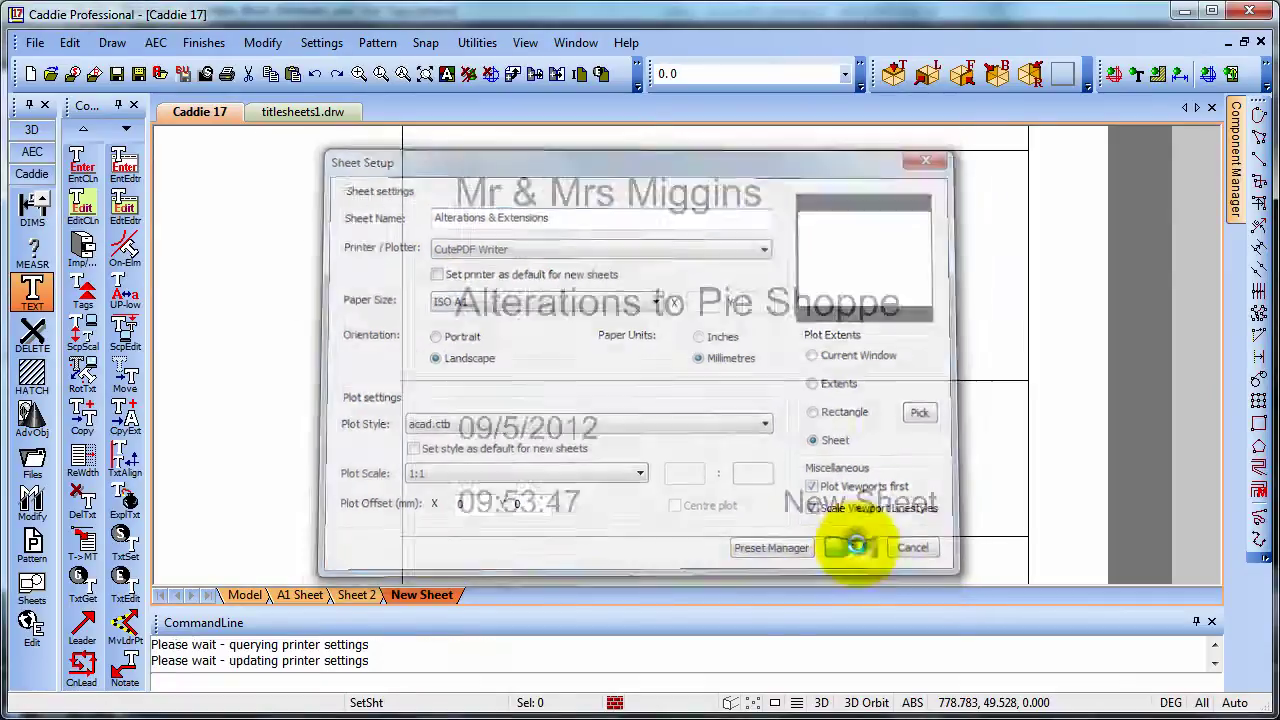
Step: Shift the Alterations & Extensions sheet-name text left to fit beside the 09:55:23 time
scroll(971, 550, up, 3)
scroll(971, 550, up, 3)
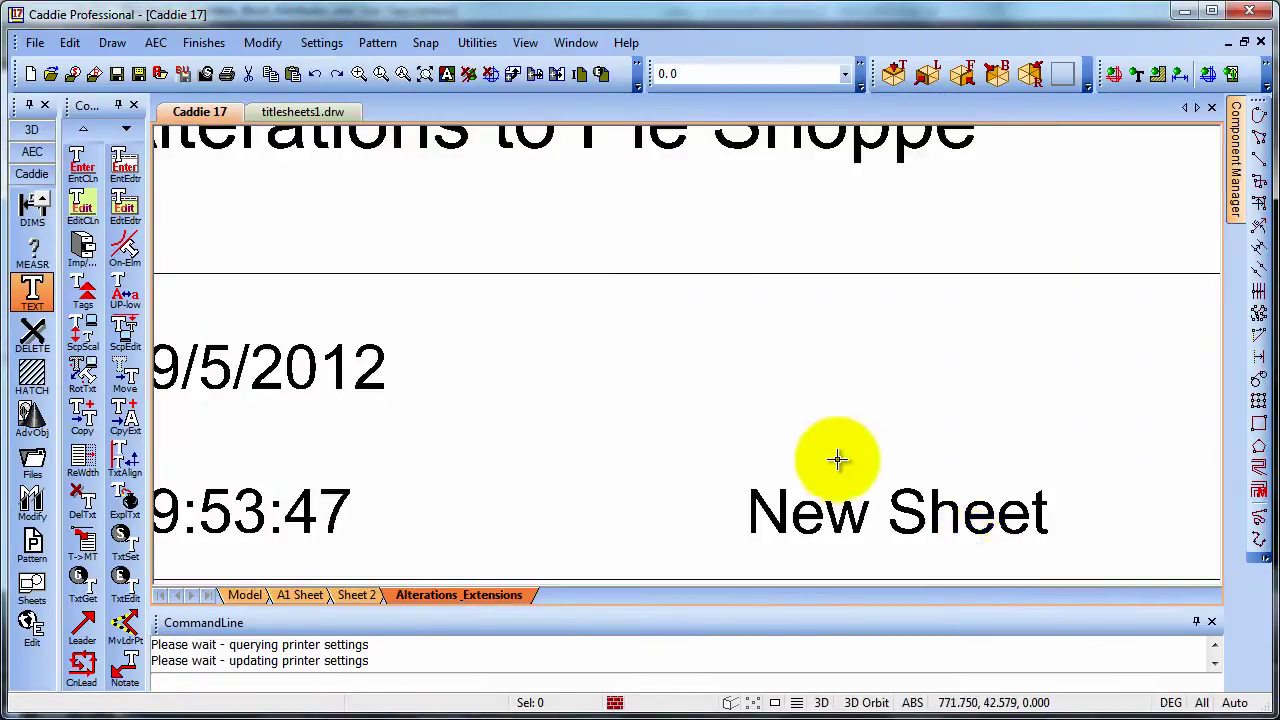
scroll(884, 449, down, 2)
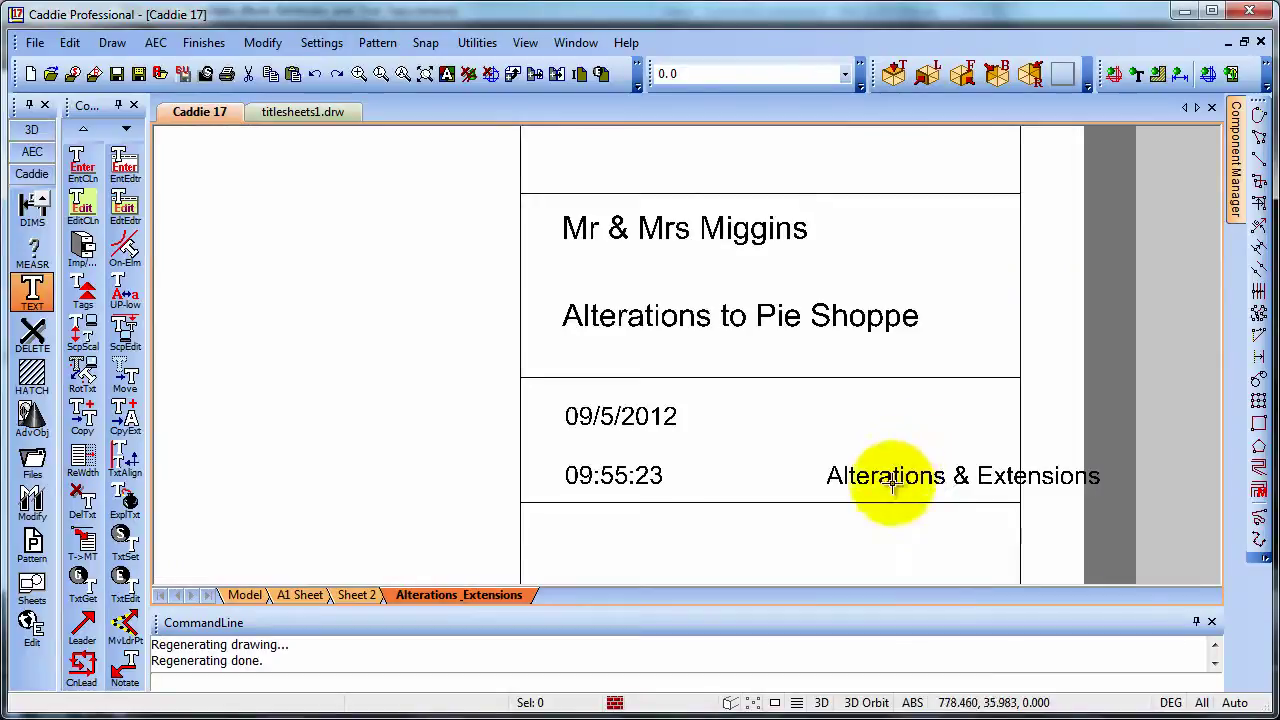
click(866, 476)
click(829, 469)
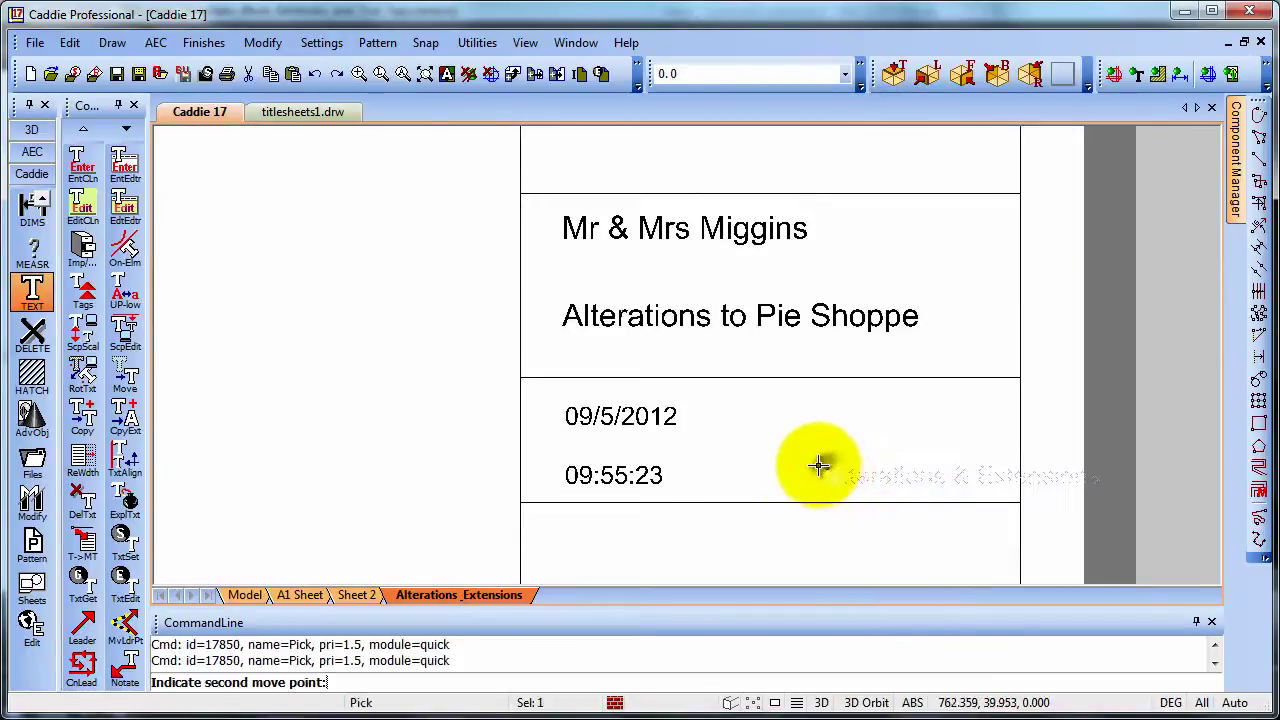
click(875, 474)
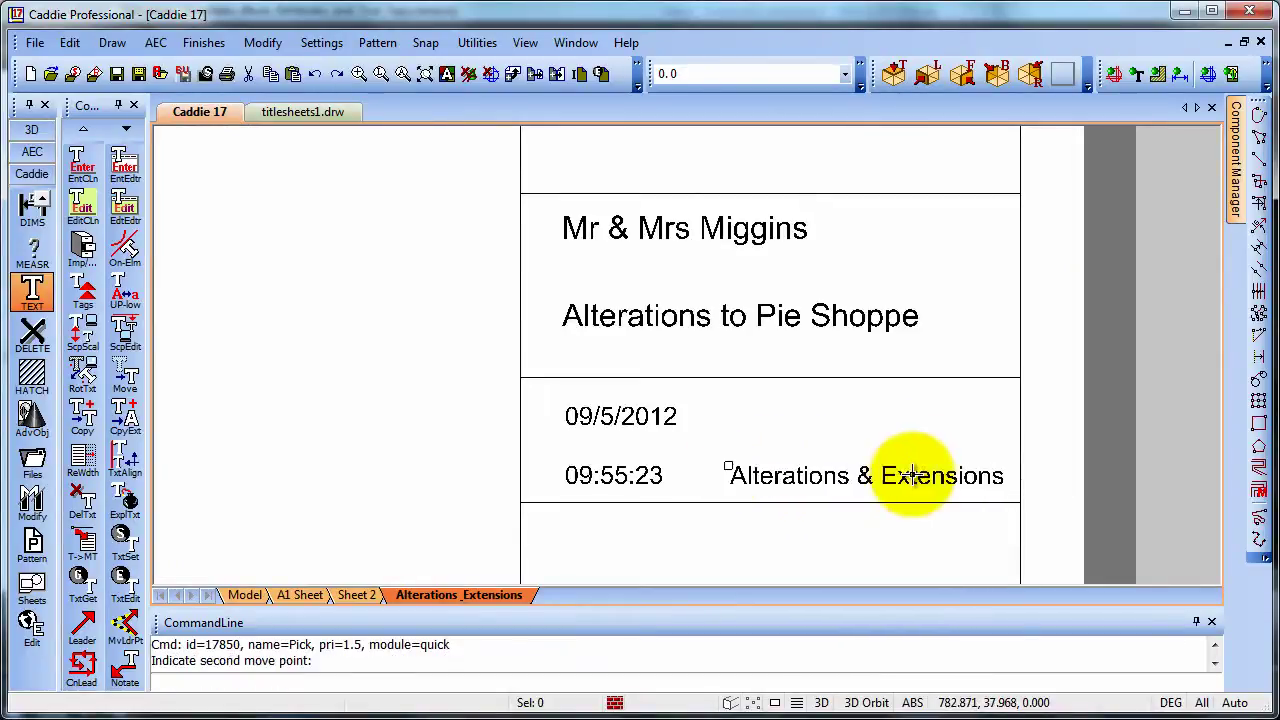